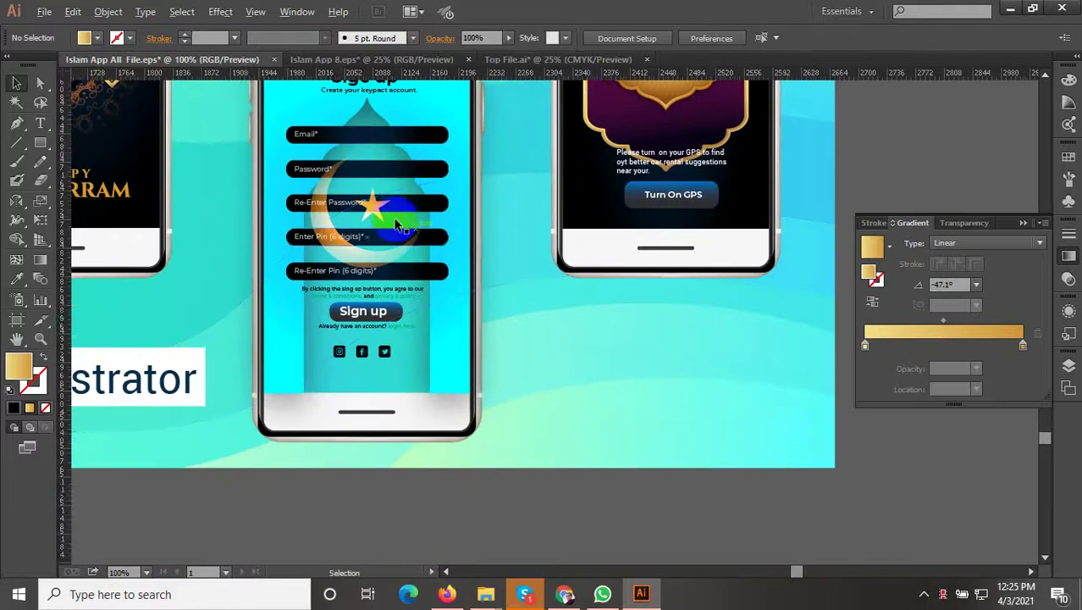
Delete the golden crescent moon and star artwork from the sign-up phone screen.
scroll(348, 215, "up", 1)
left_click(388, 212)
scroll(388, 216, "down", 2)
left_click_drag(375, 196, 551, 424)
key("Delete")
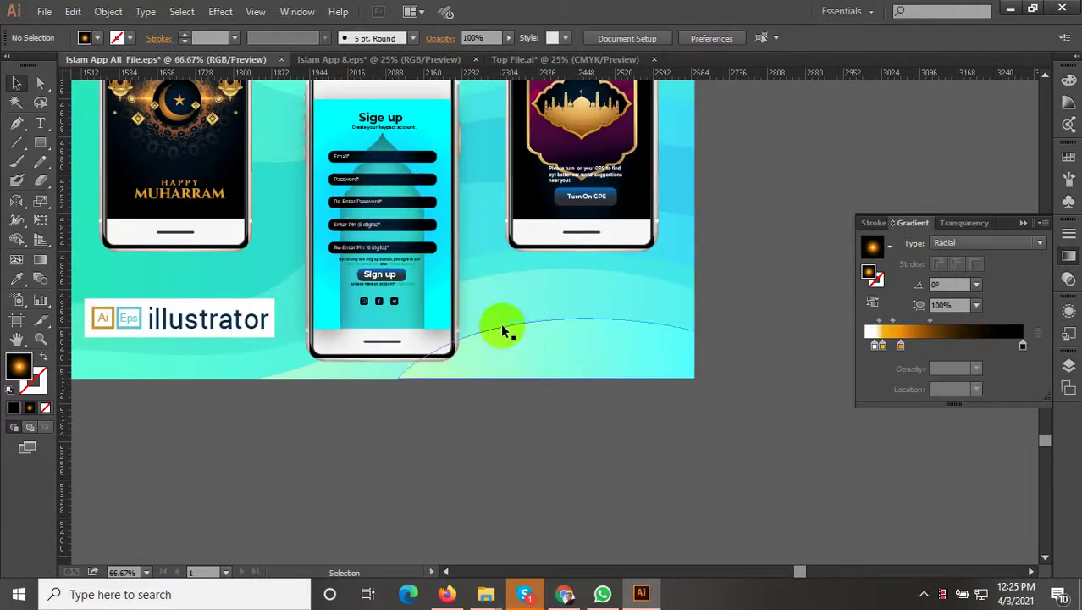
Paste the gold mosque and calligraphy emblem and place it on the empty canvas beside the Mobile Apps mockup.
key("a")
scroll(364, 216, "up", 2)
key("ctrl+v")
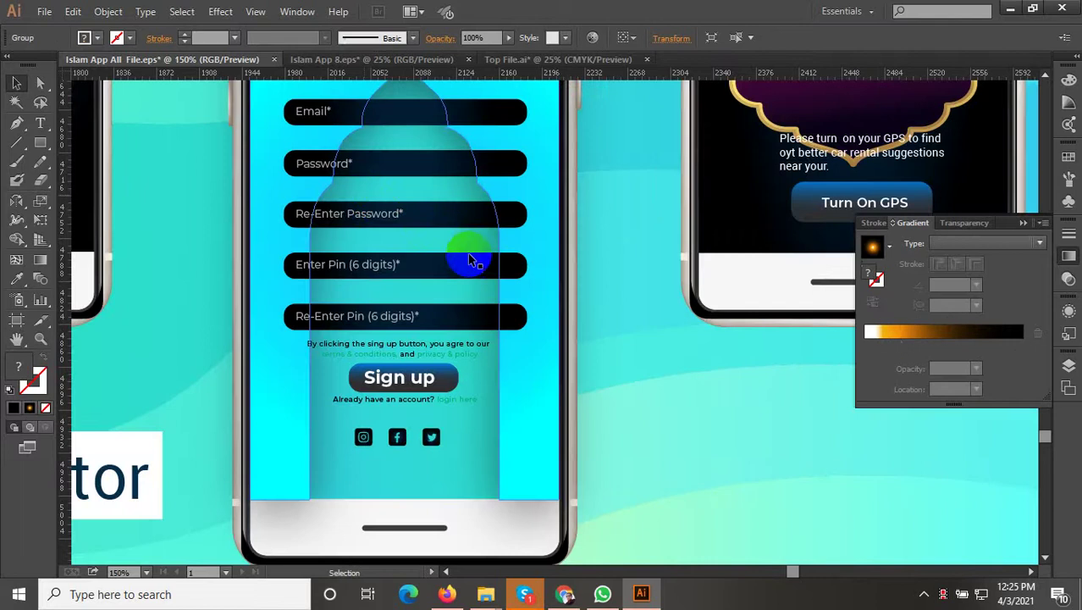
left_click_drag(543, 384, 403, 276)
scroll(421, 296, "down", 2)
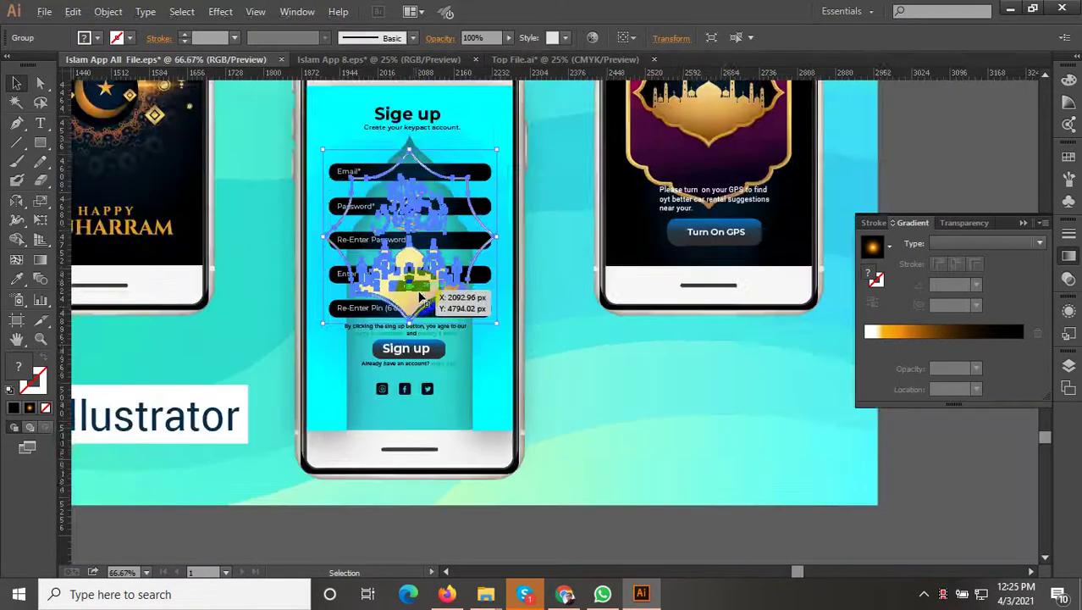
scroll(412, 282, "up", 3)
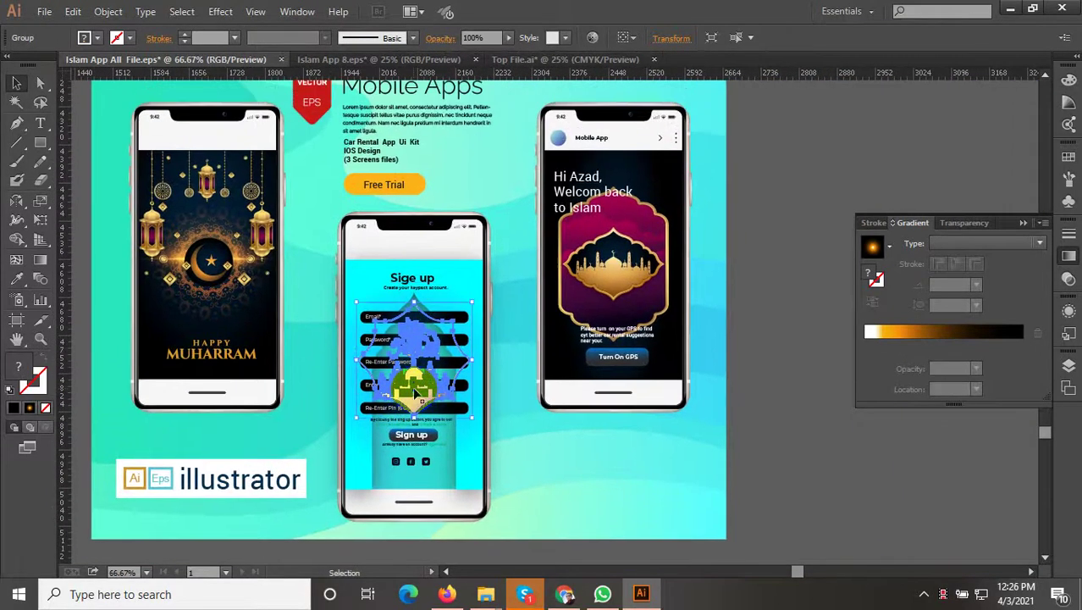
scroll(415, 403, "down", 1)
left_click_drag(415, 402, 768, 428)
left_click_drag(749, 303, 750, 304)
scroll(751, 303, "up", 1)
left_click(739, 368)
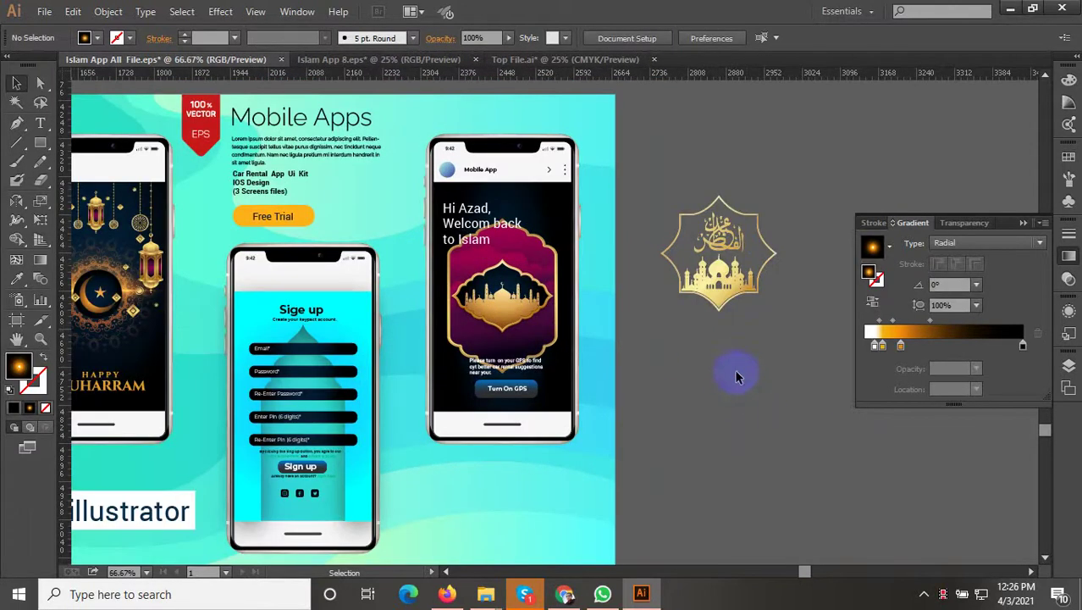
Try a copy of the gold mosque emblem centred over the sign-up form, and delete that copy.
left_click(697, 285)
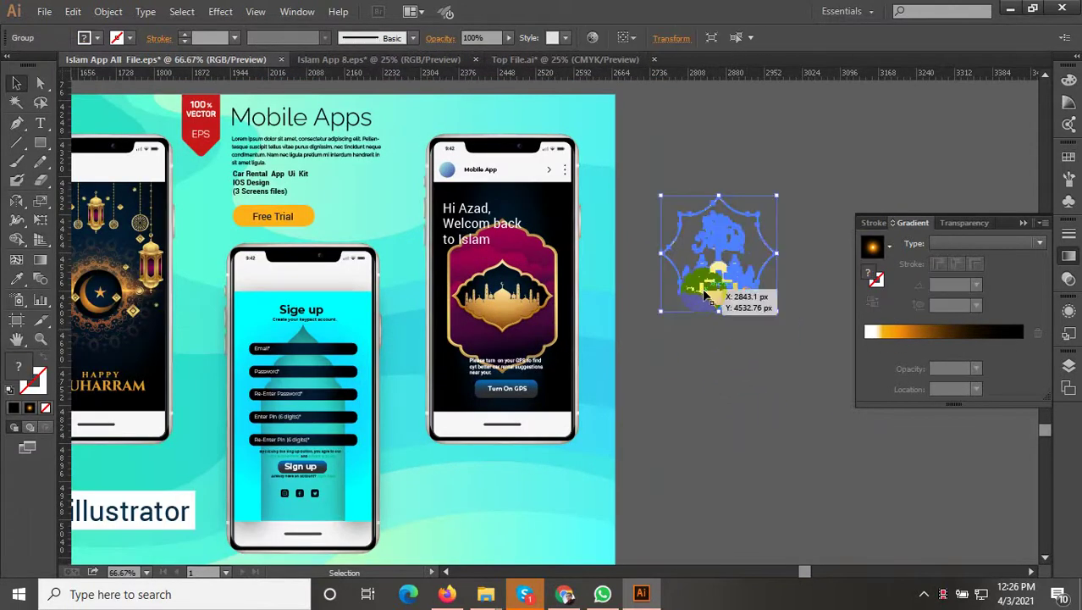
right_click(715, 289)
left_click(756, 378)
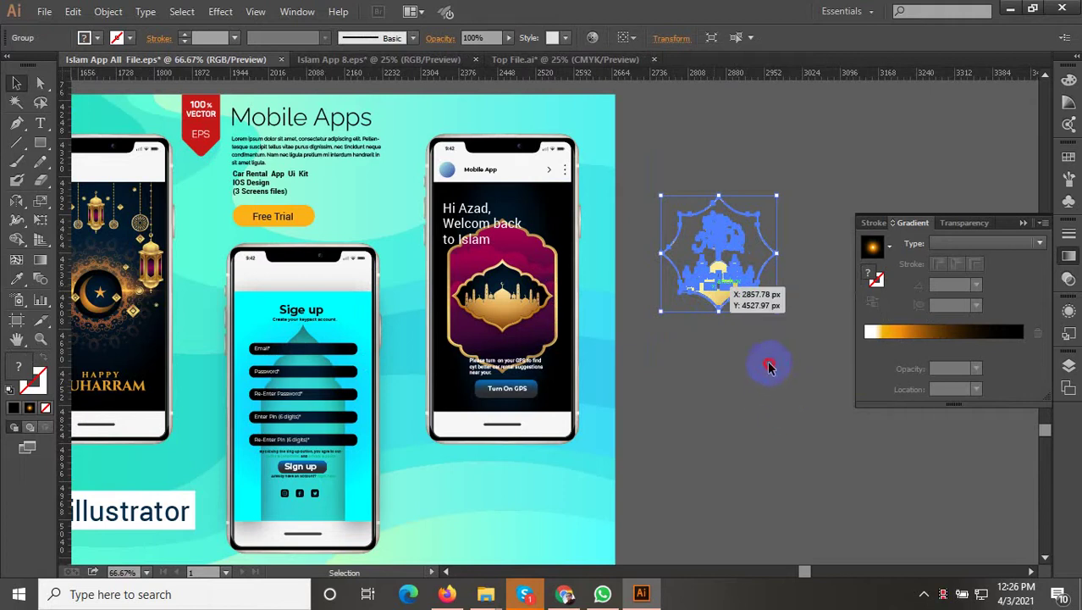
left_click(711, 288)
left_click_drag(712, 288, 301, 434)
scroll(203, 430, "up", 2)
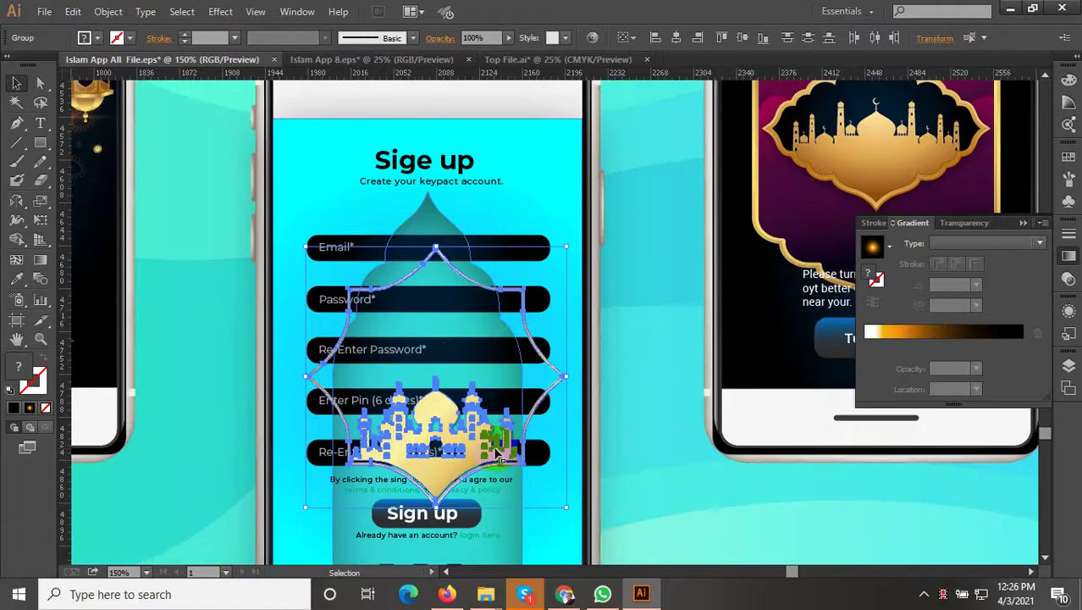
left_click_drag(450, 443, 427, 432)
scroll(428, 432, "down", 2)
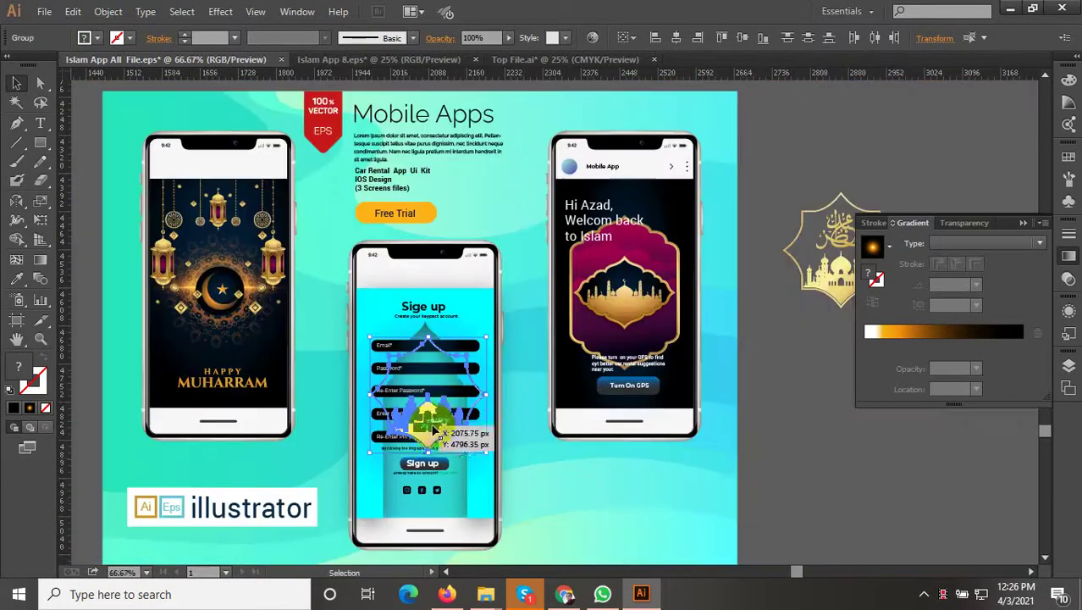
key("Delete")
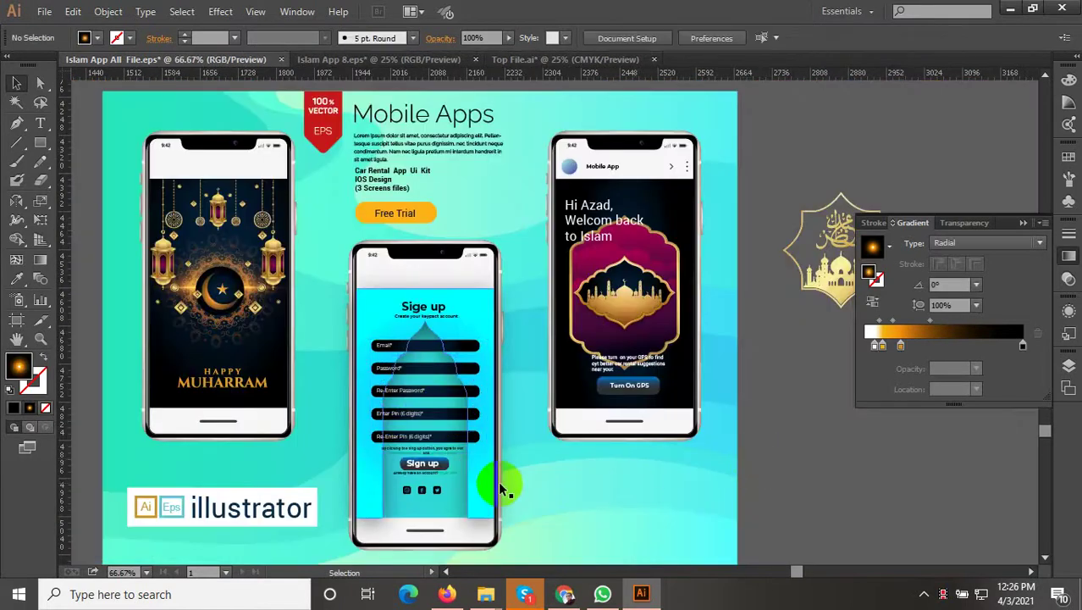
Recolor the sign-up screen's cyan arch background with the gold linear gradient sampled from the mosque emblem.
left_click(17, 279)
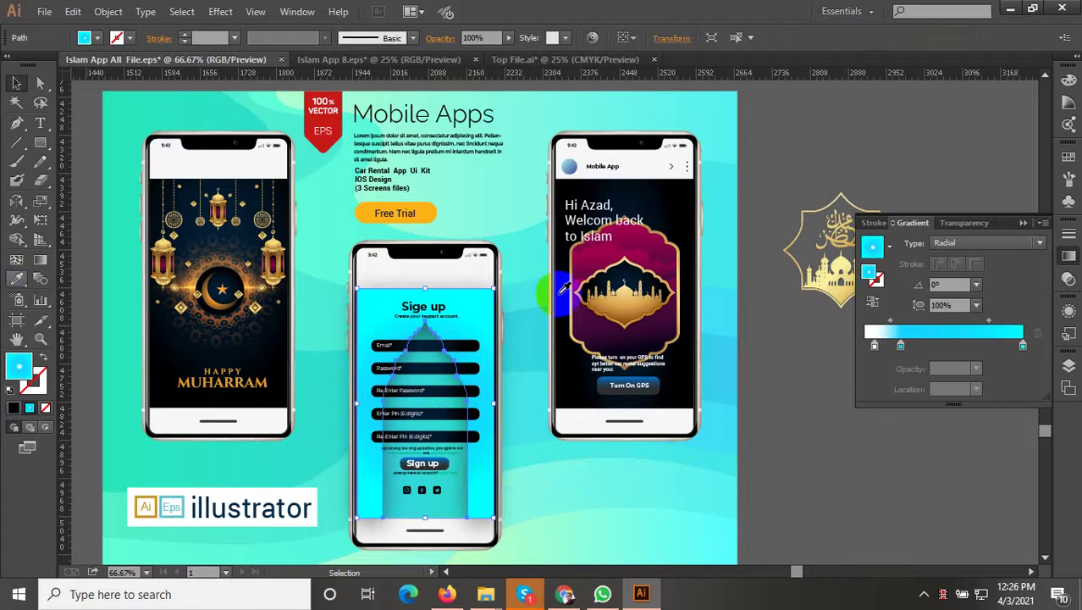
left_click(826, 267)
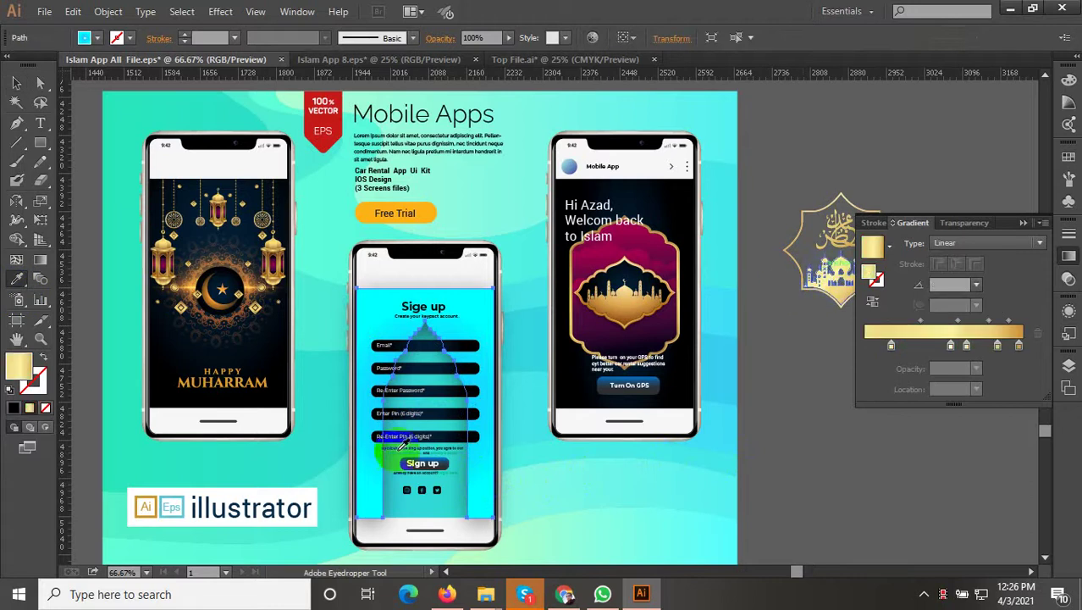
scroll(369, 497, "up", 1)
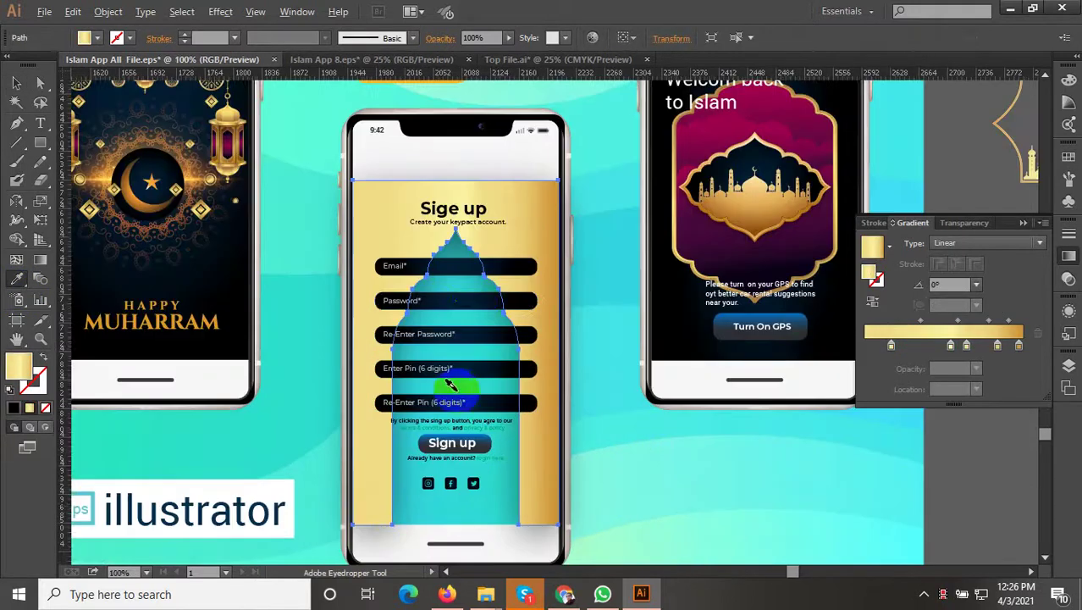
scroll(458, 398, "down", 1)
scroll(464, 405, "up", 1)
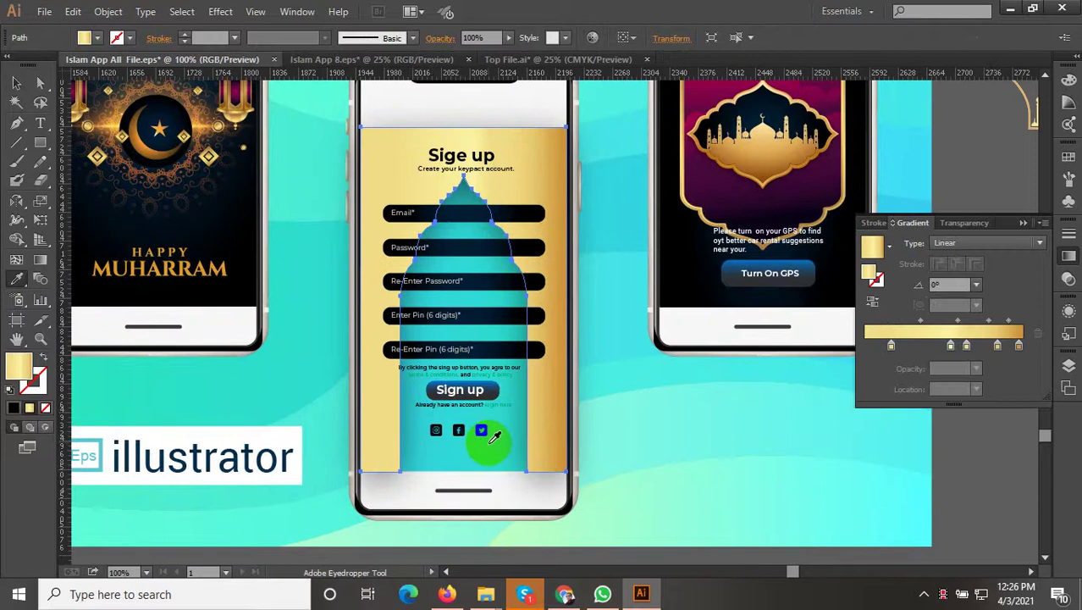
scroll(490, 460, "down", 1)
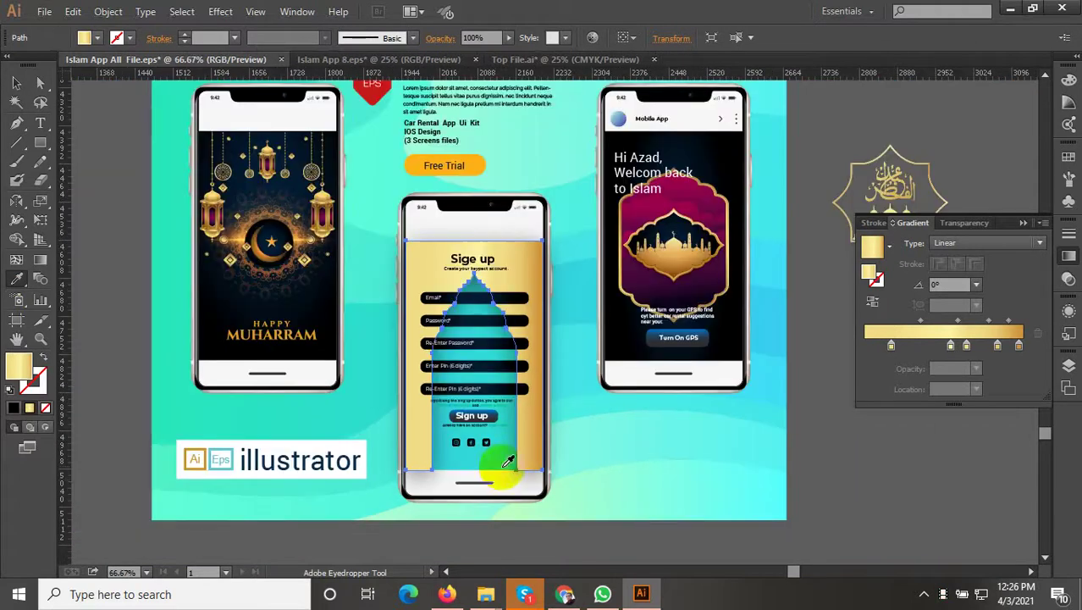
scroll(581, 473, "down", 3)
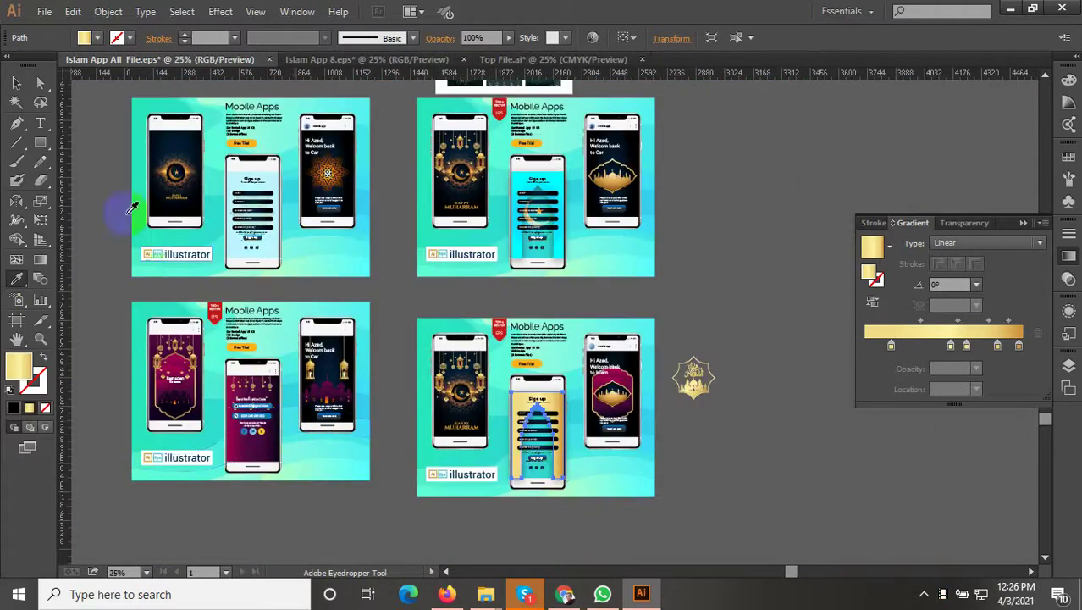
Try selecting the golden arch outline on the Eid Al-Fitr card with the Magic Wand, and clear the selection.
left_click(16, 82)
scroll(784, 396, "down", 1)
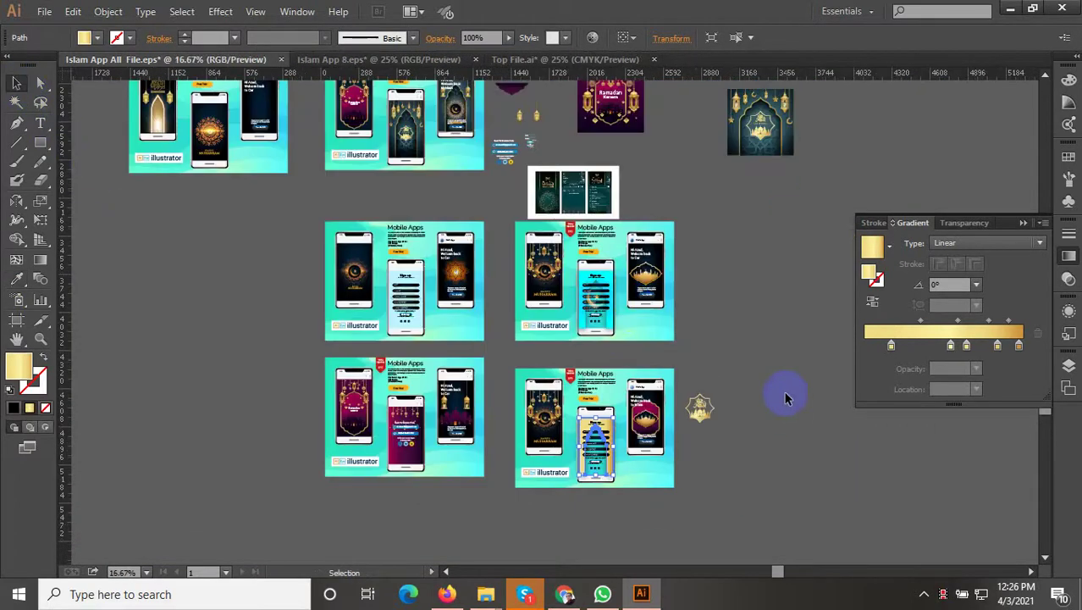
left_click_drag(478, 240, 502, 320)
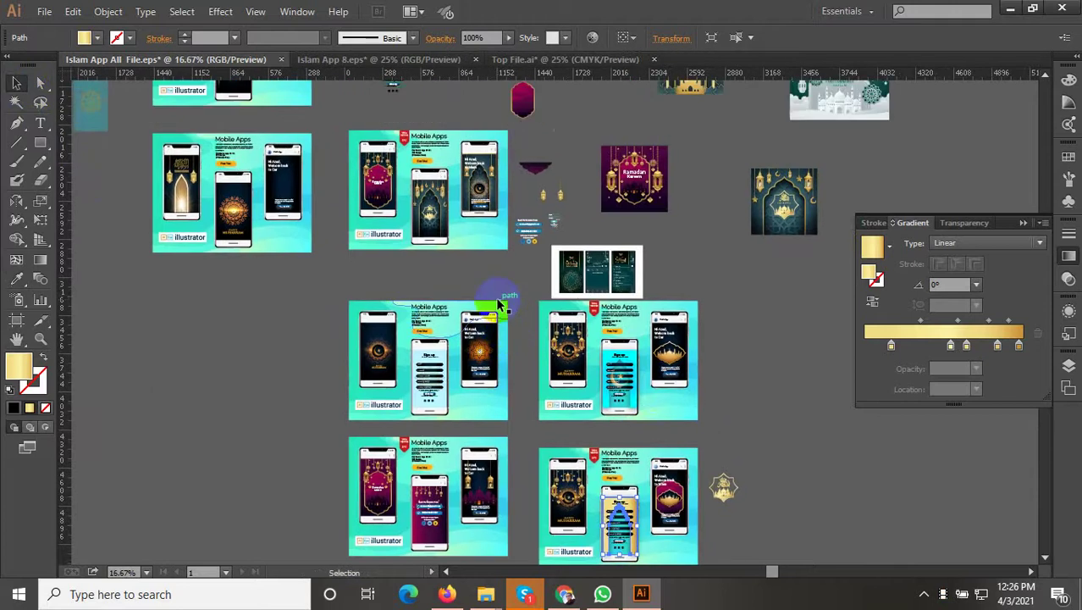
scroll(813, 230, "up", 3)
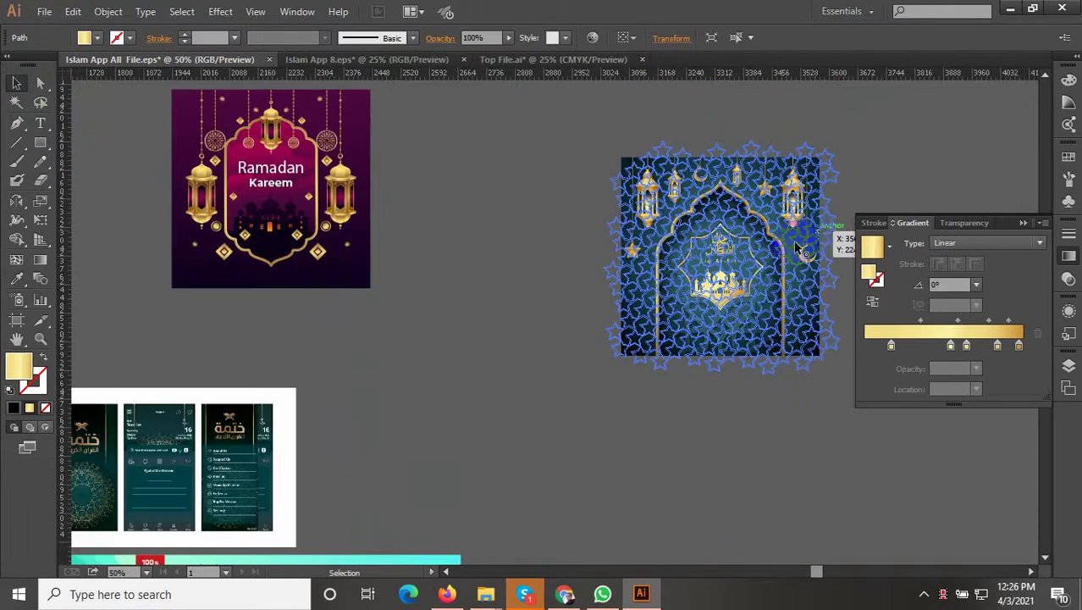
scroll(814, 229, "up", 3)
key("ctrl+shift+a")
left_click(16, 102)
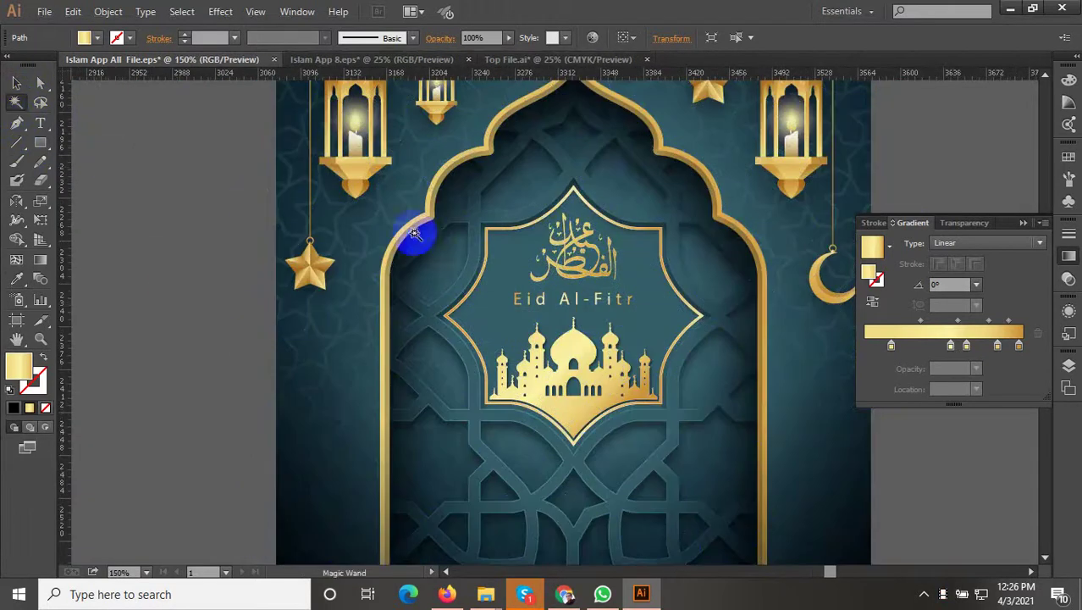
left_click(443, 198)
left_click(16, 83)
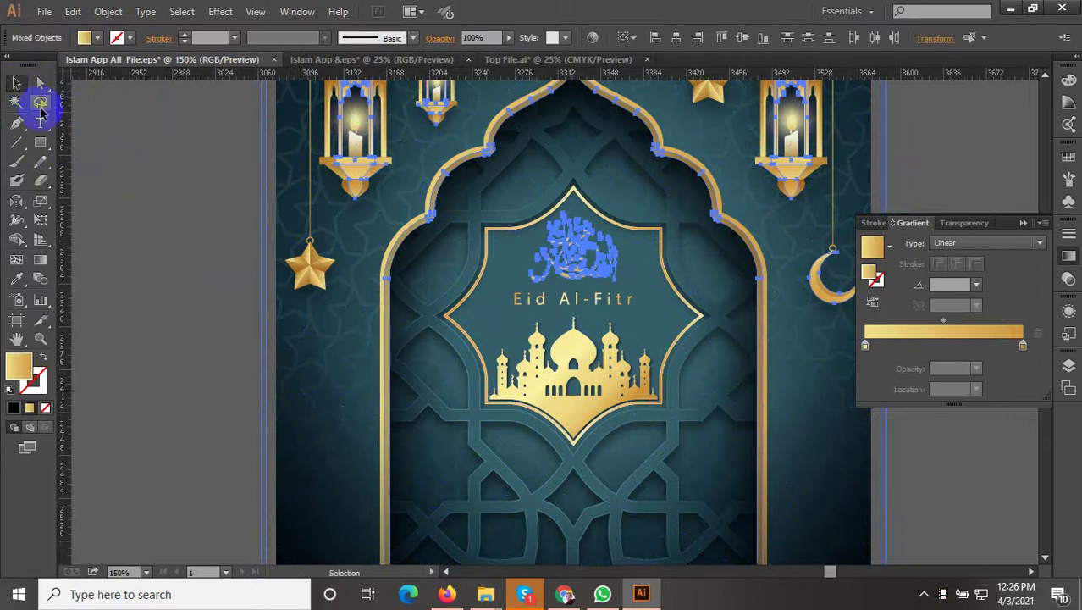
key("ctrl+shift+a")
Isolate the arch group inside the Eid Al-Fitr card's clip group, copy its gold arch path, and leave isolation mode.
left_click(442, 188)
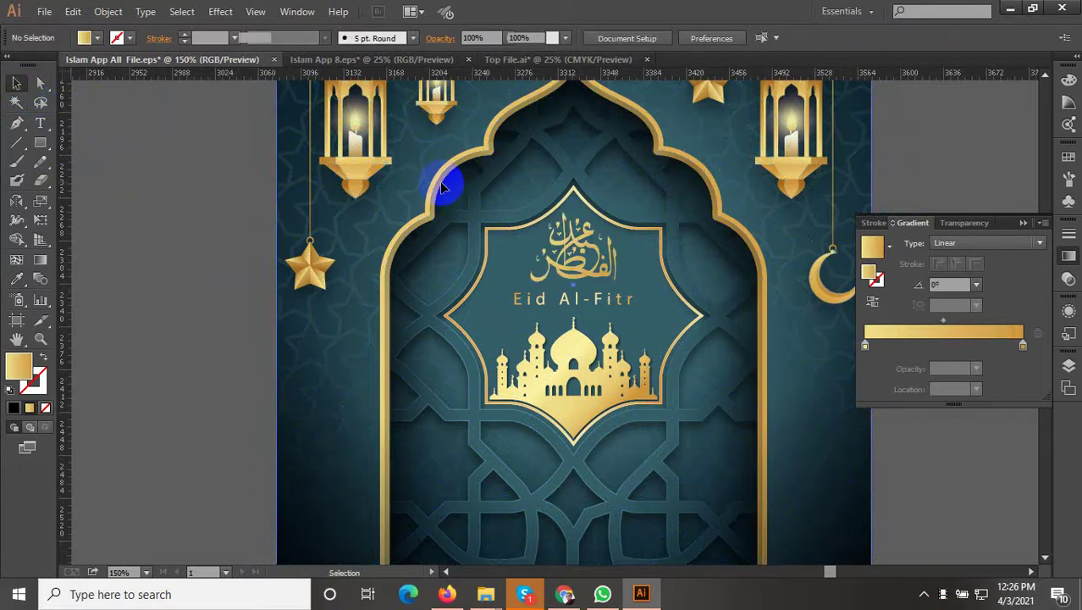
double_click(441, 186)
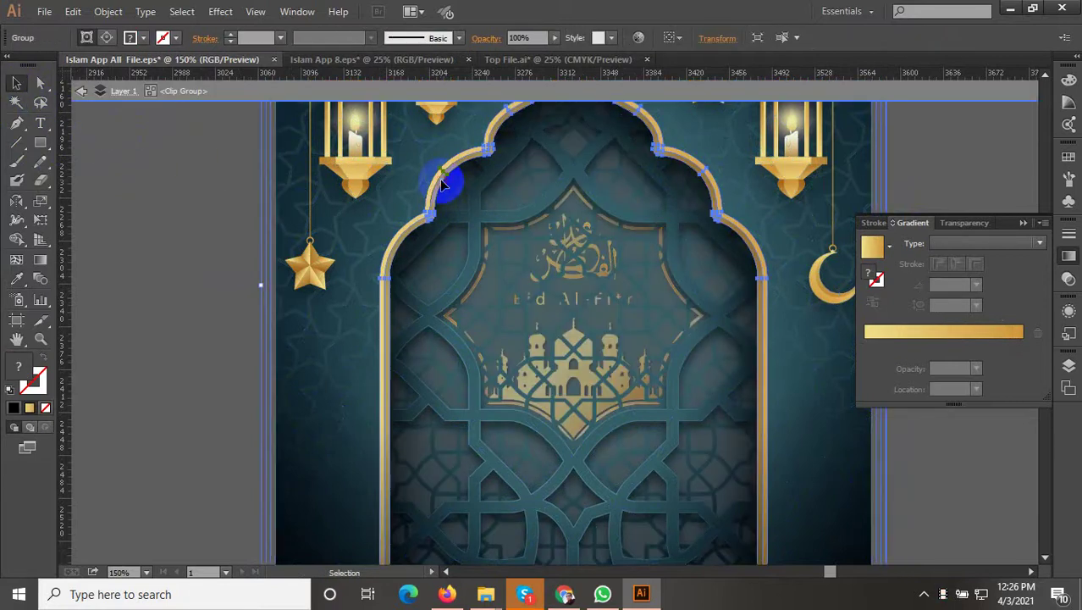
double_click(436, 207)
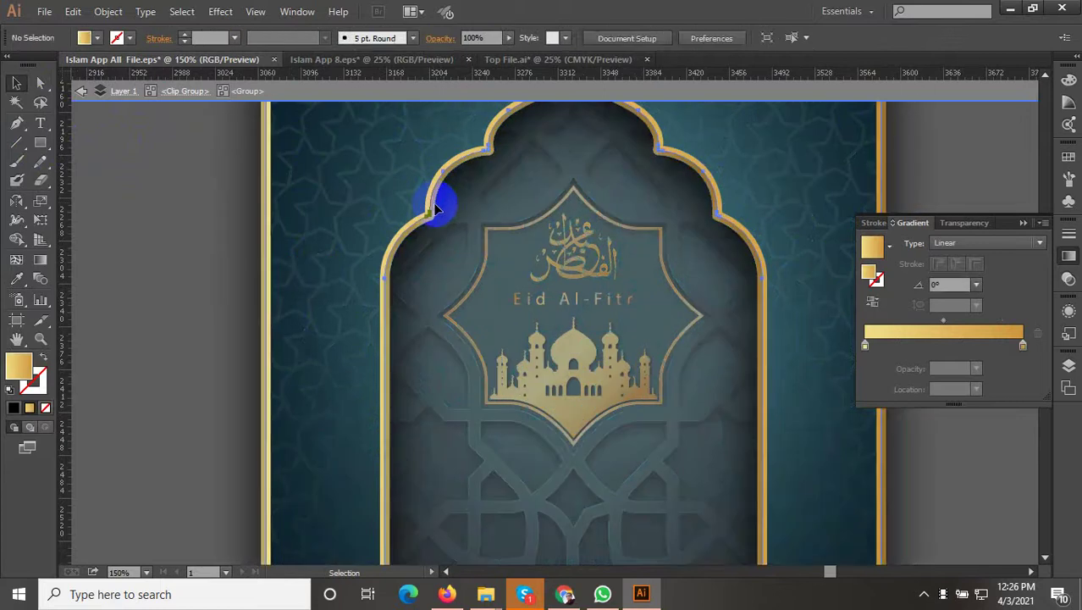
scroll(436, 217, "up", 5, "alt")
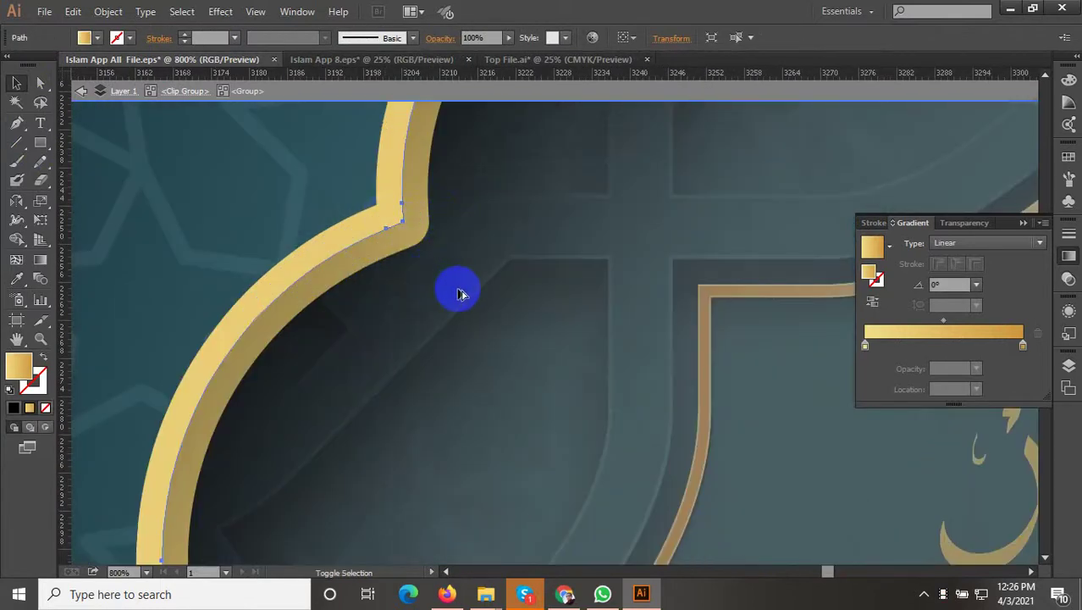
scroll(458, 292, "down", 7, "alt")
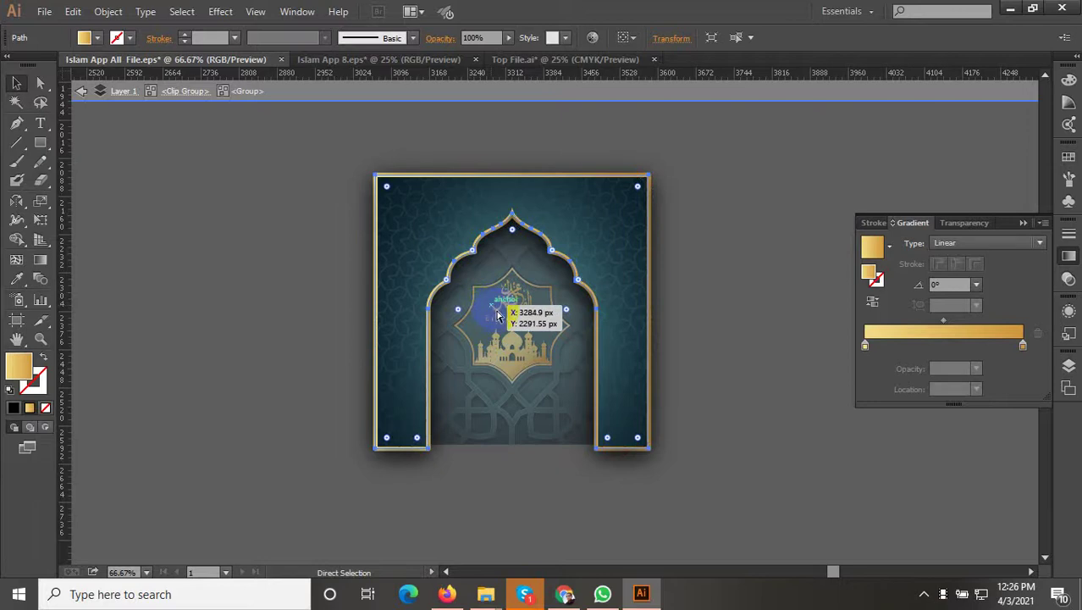
double_click(753, 394)
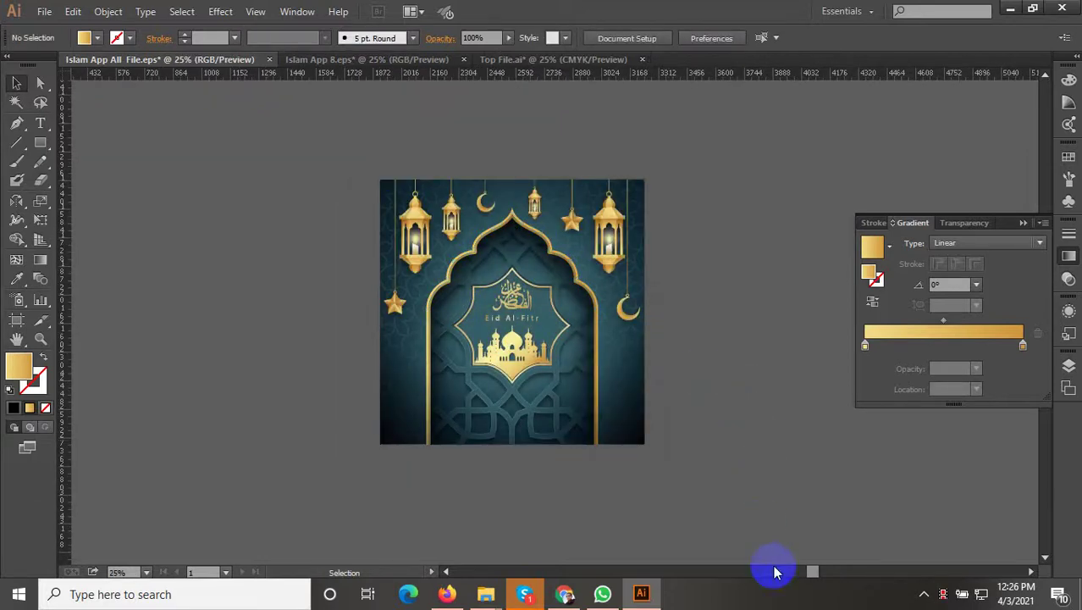
Paste the gold arch path near the mockup with the gold sign-up screen and move it partly off the artboard.
scroll(757, 428, "down", 3, "alt")
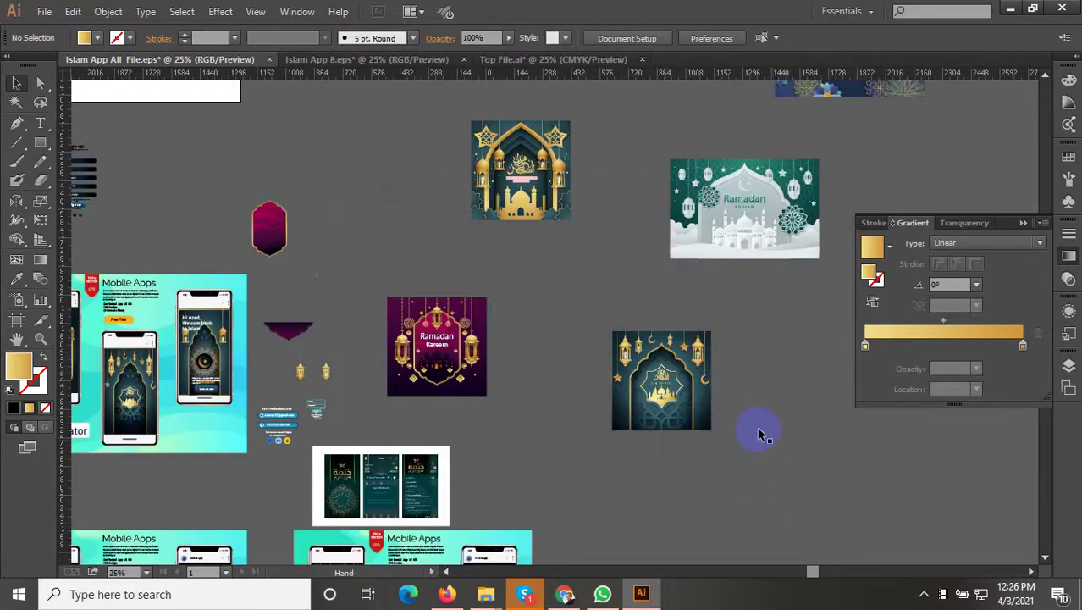
scroll(758, 426, "down", 2, "alt")
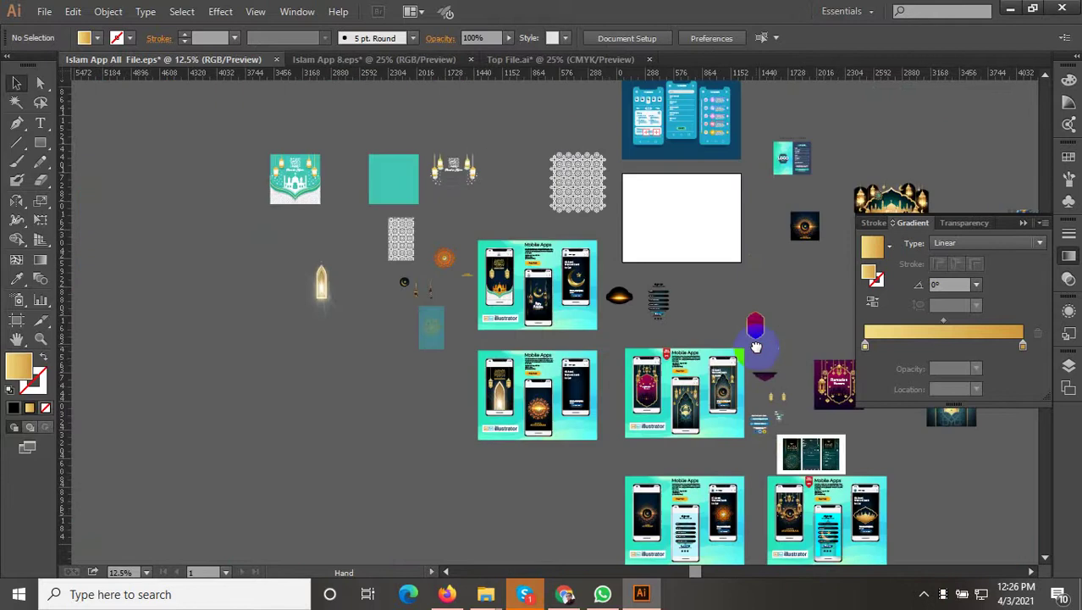
left_click_drag(767, 529, 469, 257)
scroll(541, 387, "up", 3, "alt")
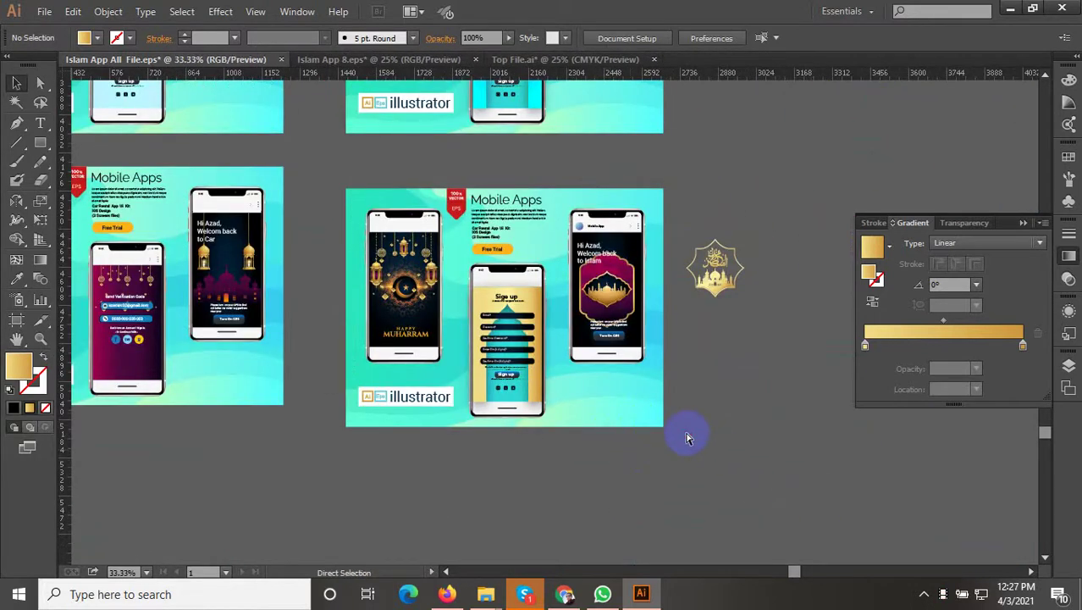
key("ctrl+v")
scroll(623, 389, "up", 1, "alt")
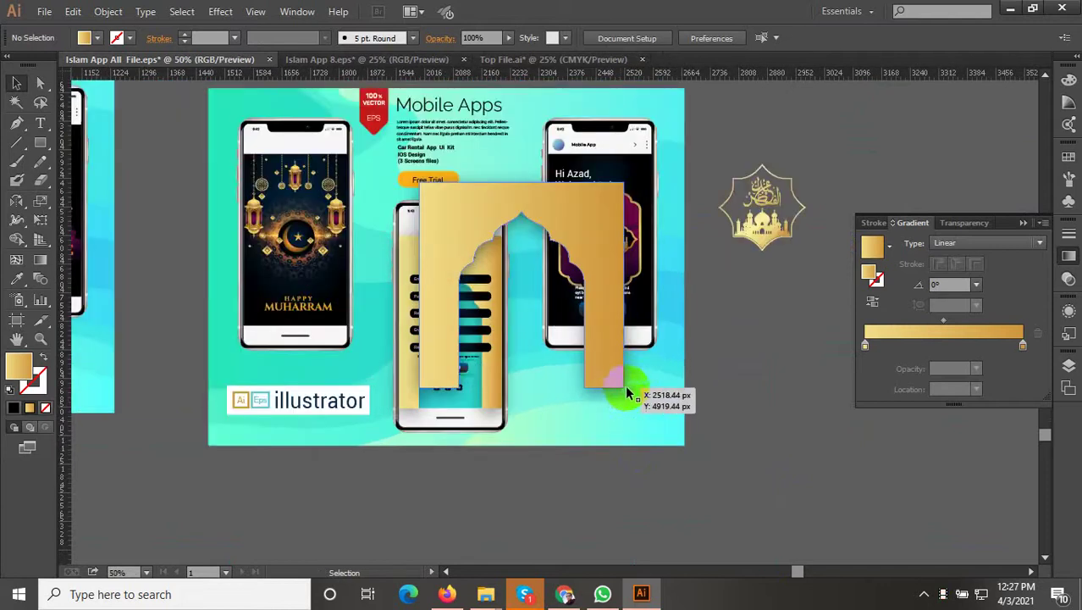
left_click_drag(614, 376, 735, 431)
scroll(793, 494, "up", 2, "alt")
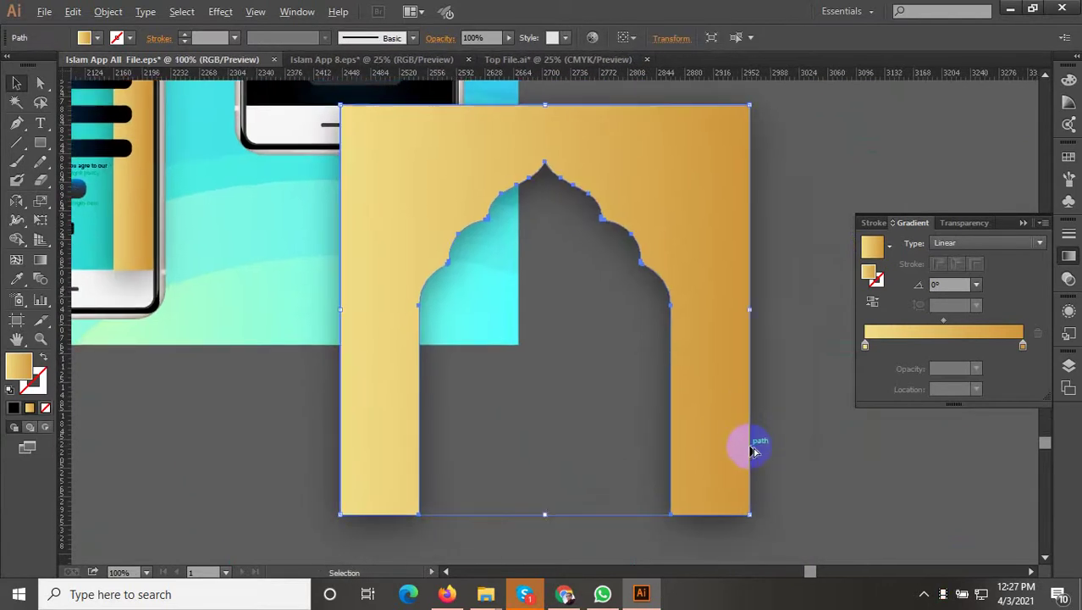
Delete the pasted gold arch shape beside the mockup.
scroll(752, 448, "down", 1, "alt")
left_click(663, 457)
scroll(667, 406, "up", 2)
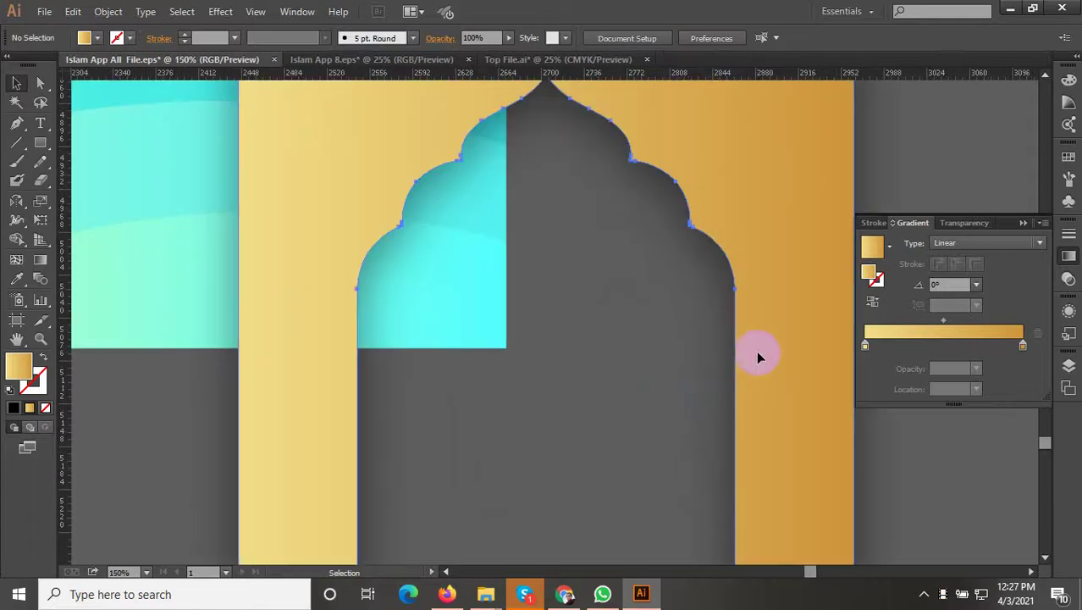
left_click(658, 468)
scroll(660, 474, "down", 3)
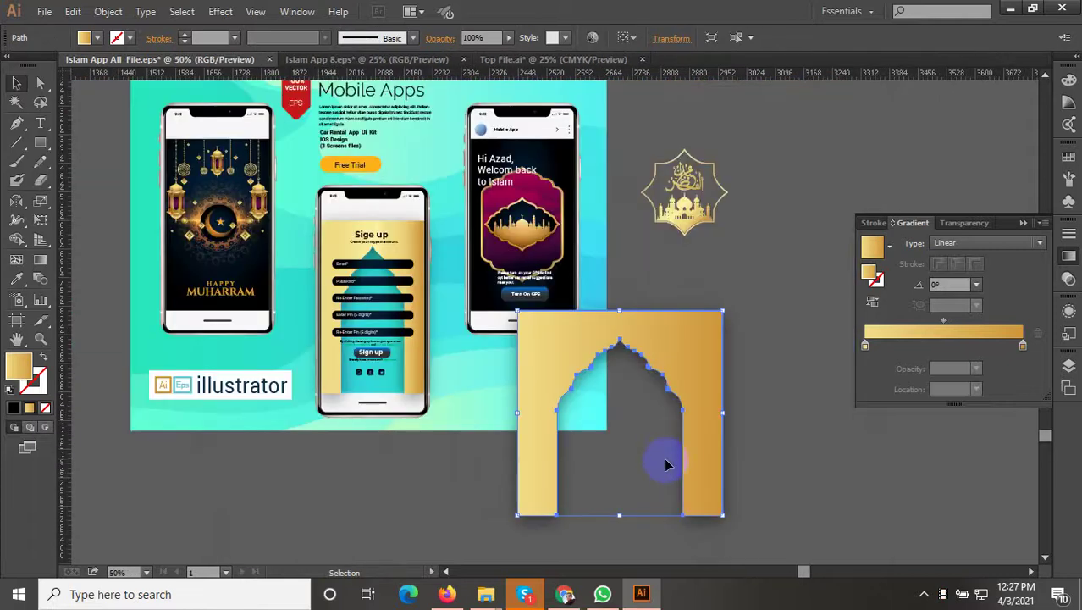
key("Delete")
scroll(632, 466, "down", 4)
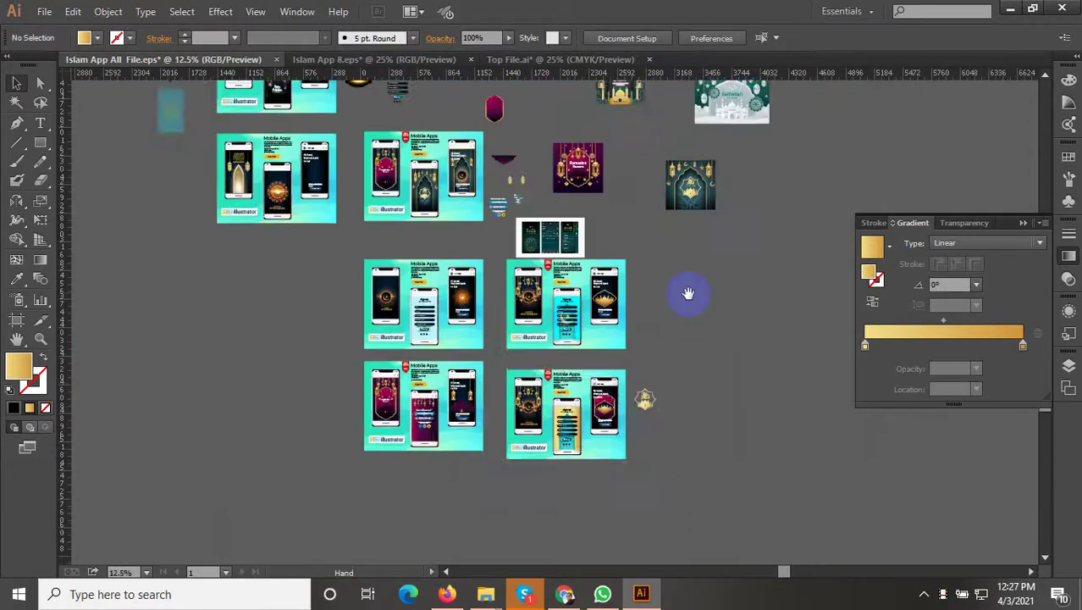
Copy the Eid Al-Fitr card's golden arch and mosque artwork and place it beside the star-shaped calligraphy ornament.
left_click_drag(688, 292, 604, 546)
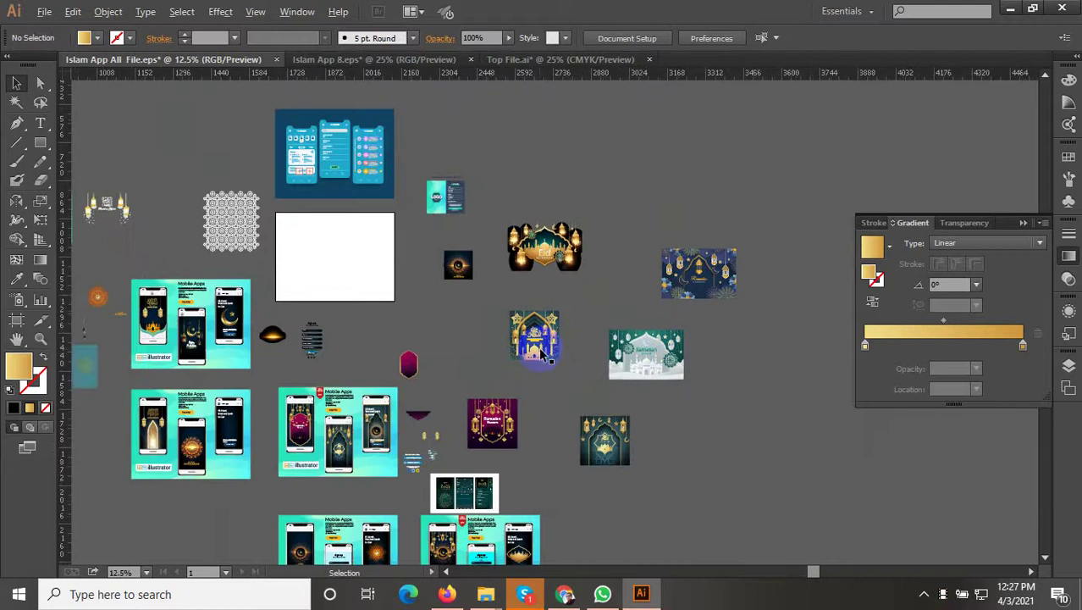
scroll(527, 296, "up", 3)
scroll(512, 271, "up", 3)
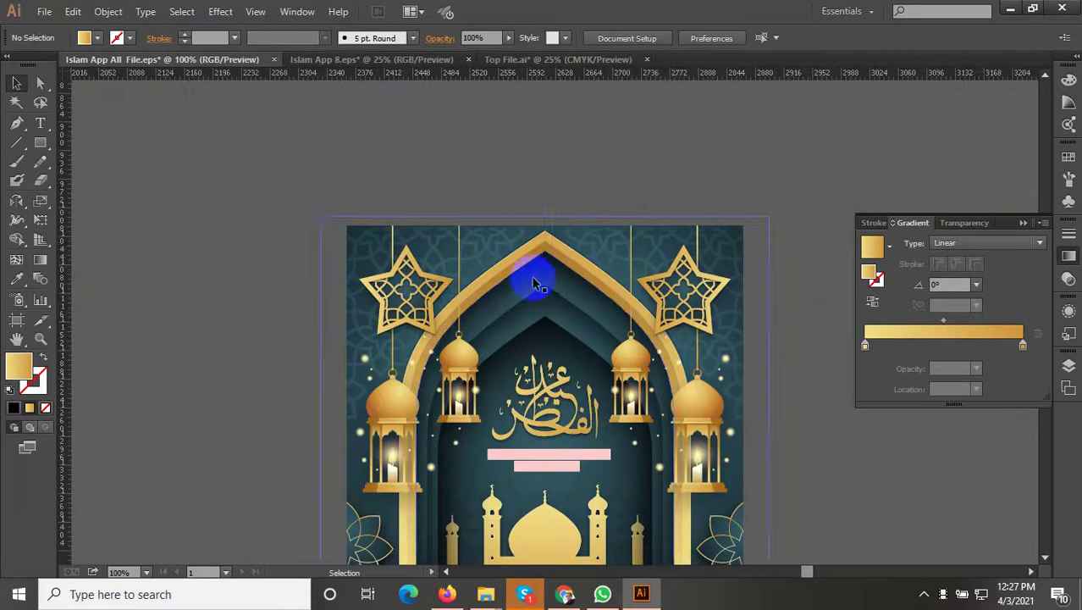
left_click(545, 343)
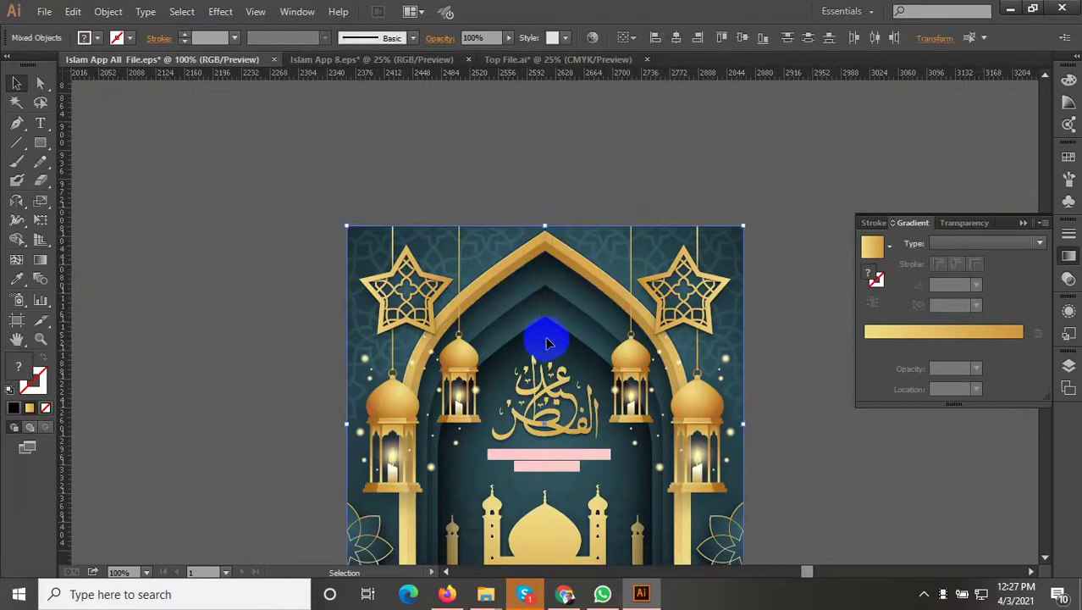
scroll(542, 323, "down", 6)
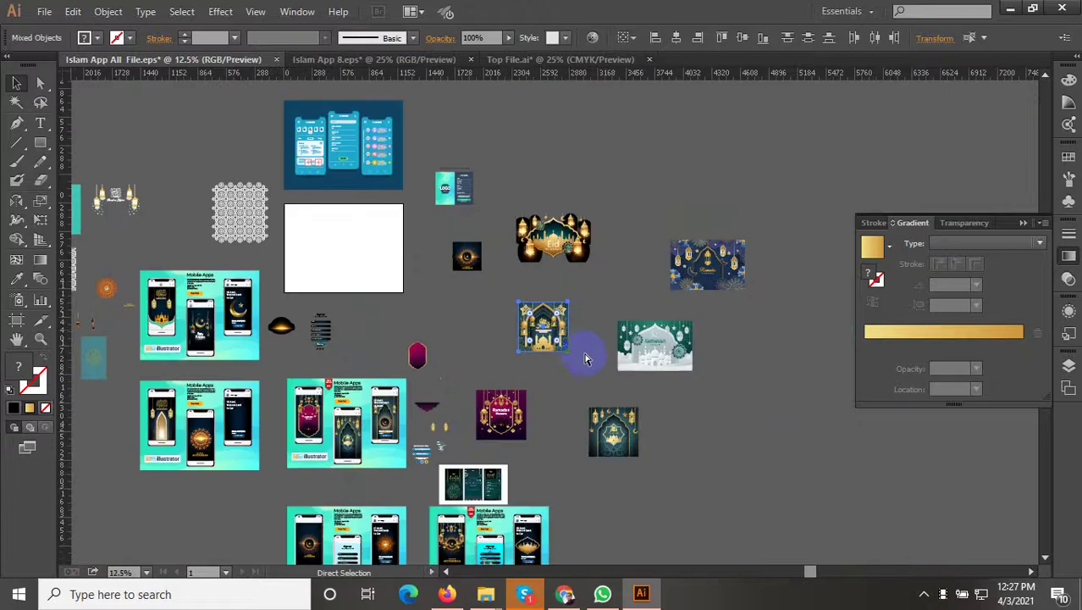
left_click_drag(666, 433, 572, 258)
scroll(455, 383, "up", 3)
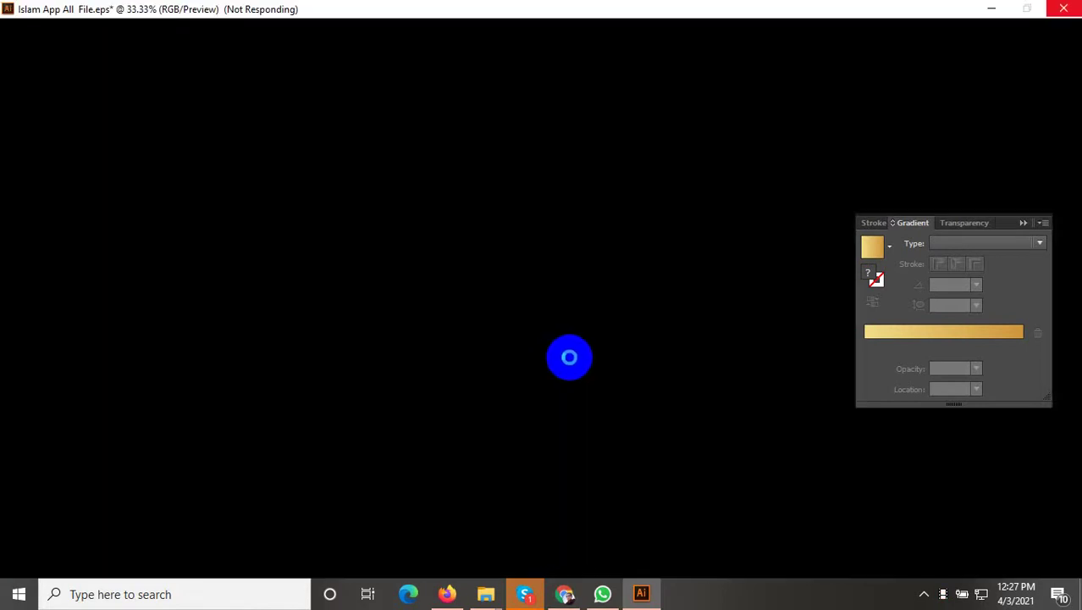
left_click(947, 597)
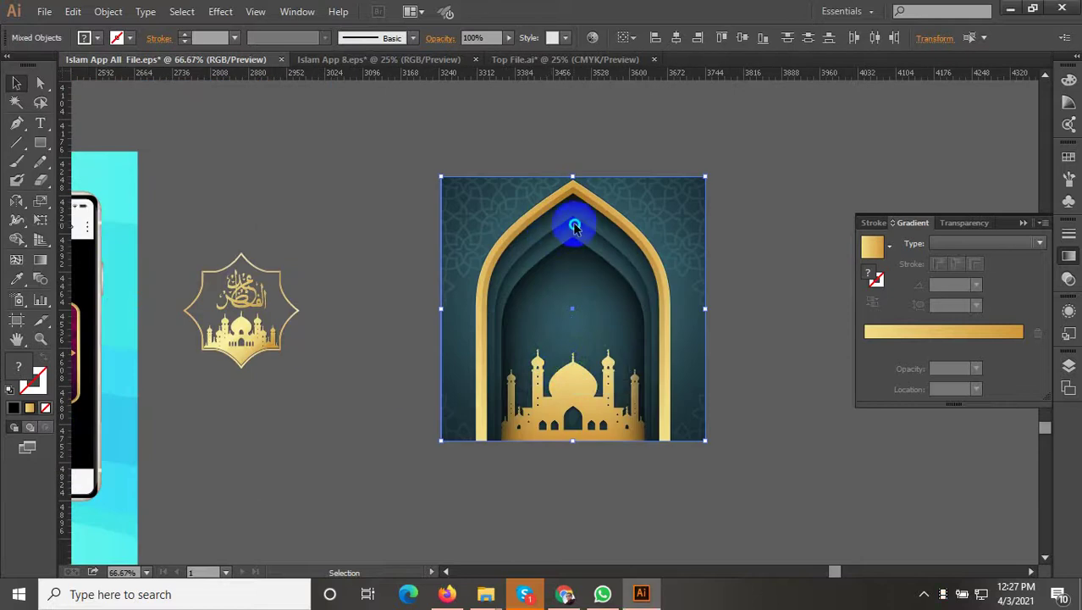
Isolate the copied artwork's clip group and delete the patterned and plain teal surrounds outside the golden arch.
right_click(574, 225)
left_click(771, 417)
left_click(676, 291)
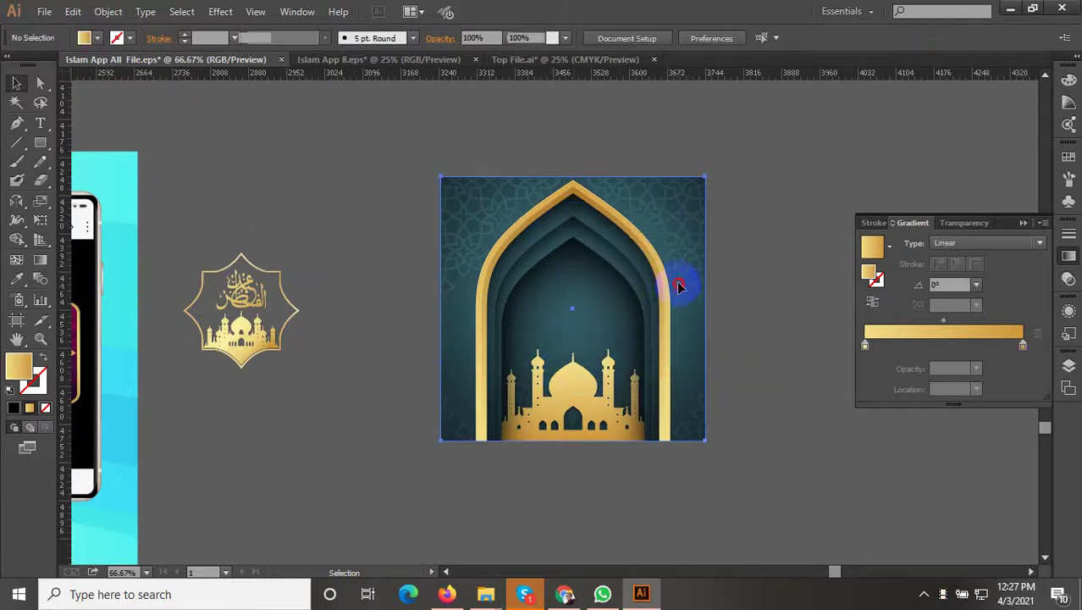
double_click(700, 237)
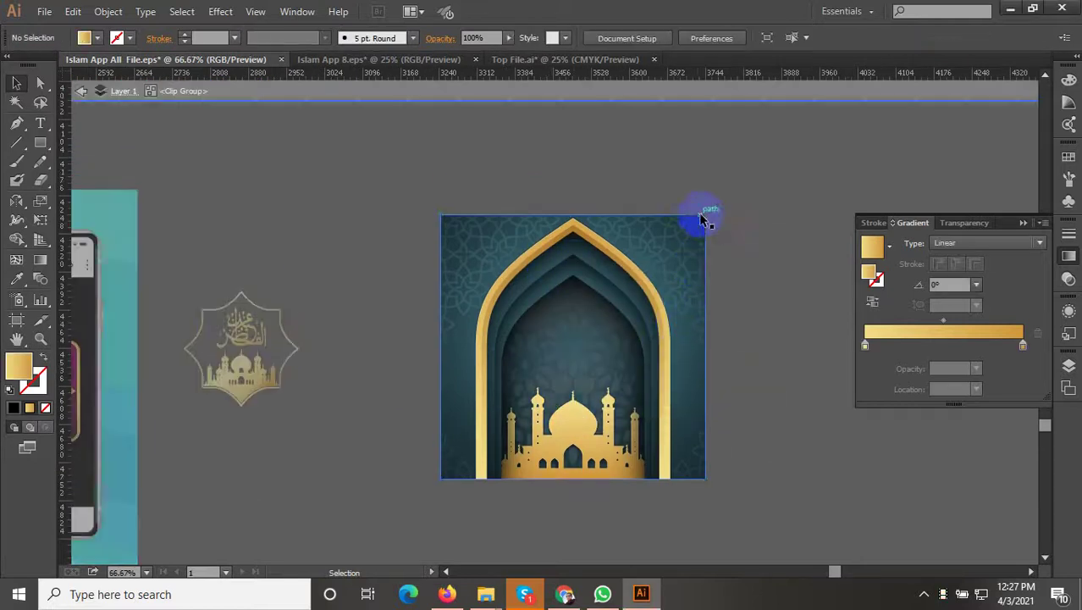
left_click(705, 220)
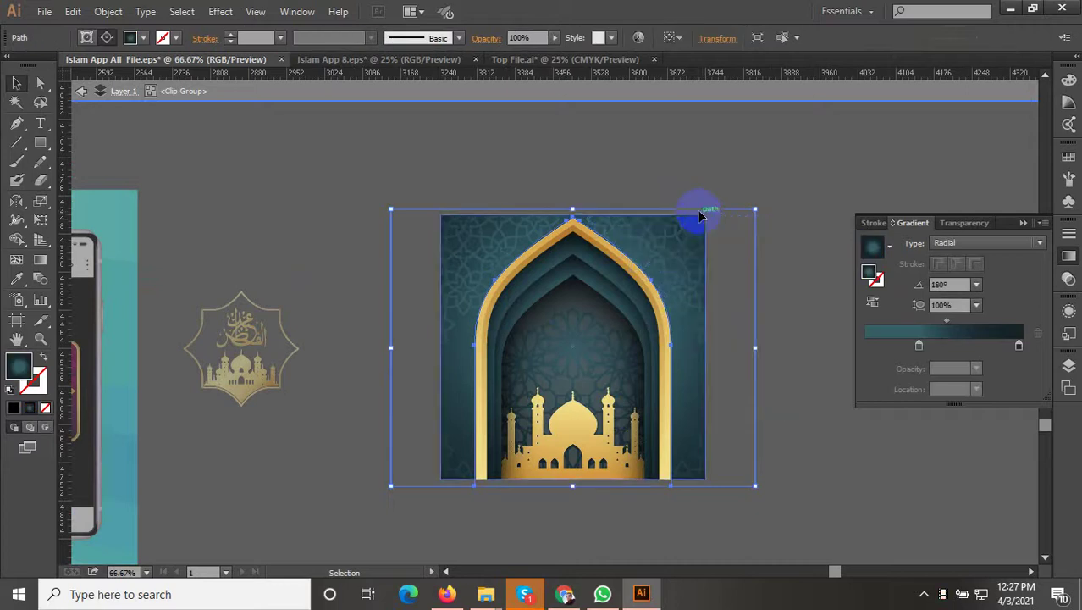
key("Delete")
left_click_drag(698, 221, 701, 245)
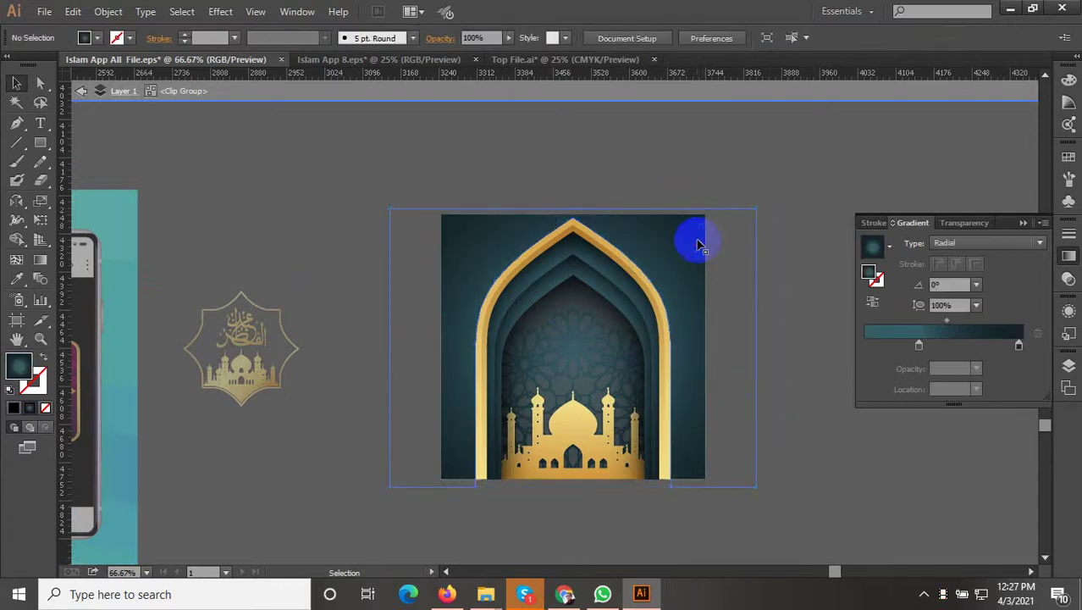
left_click(698, 244)
key("Delete")
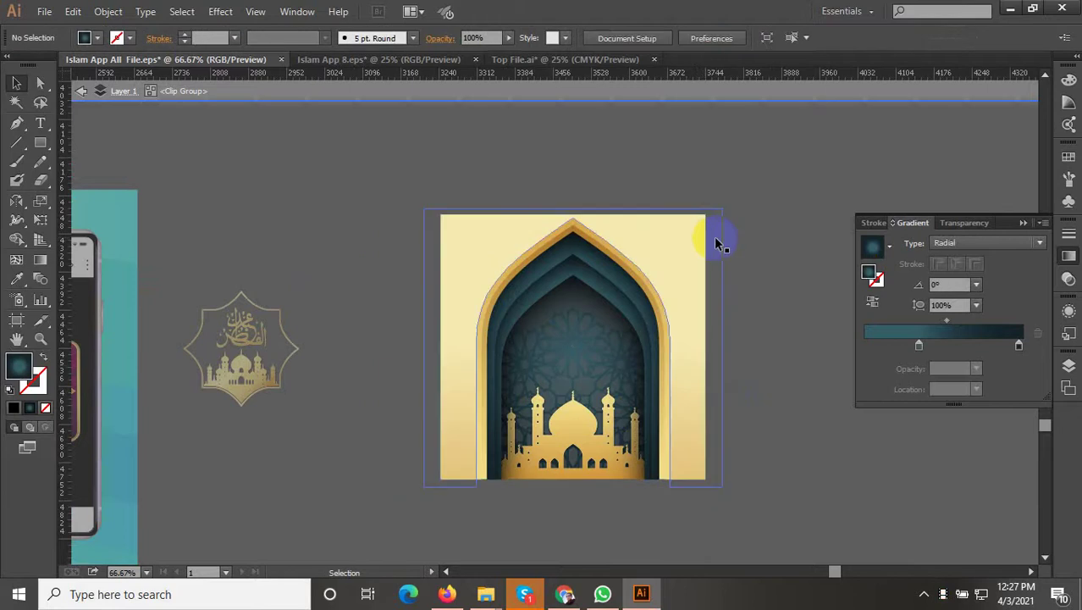
Try deleting the cream surround and the light gold surround around the arch.
left_click(717, 238)
key("Delete")
left_click_drag(736, 200, 691, 241)
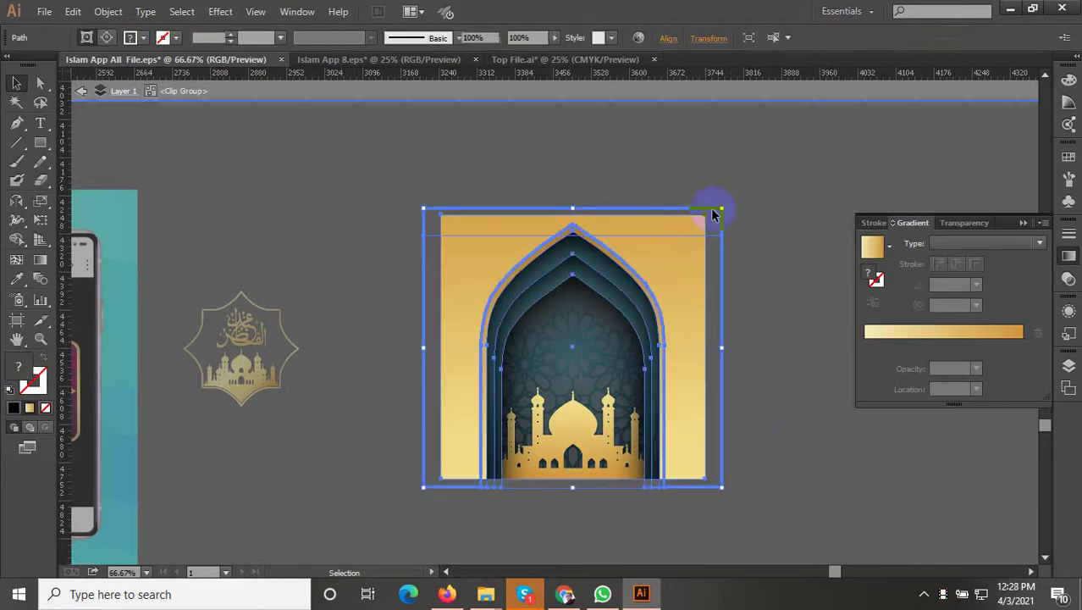
left_click(693, 209)
left_click(688, 232)
key("Delete")
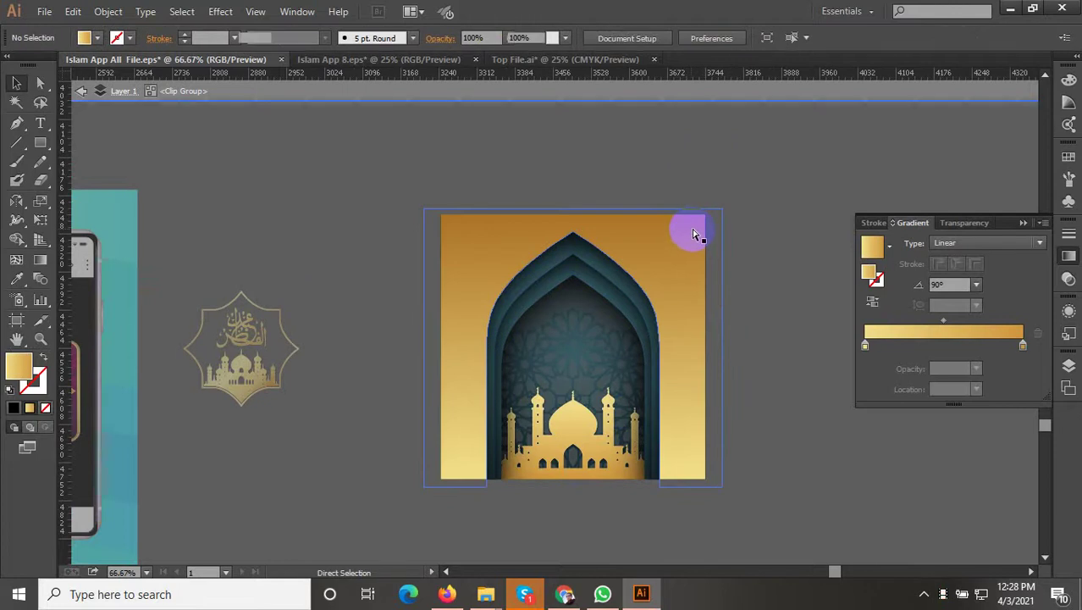
Try isolating the light gold surround path and deleting it, and leave isolation mode.
left_click(686, 230)
scroll(680, 227, "up", 2)
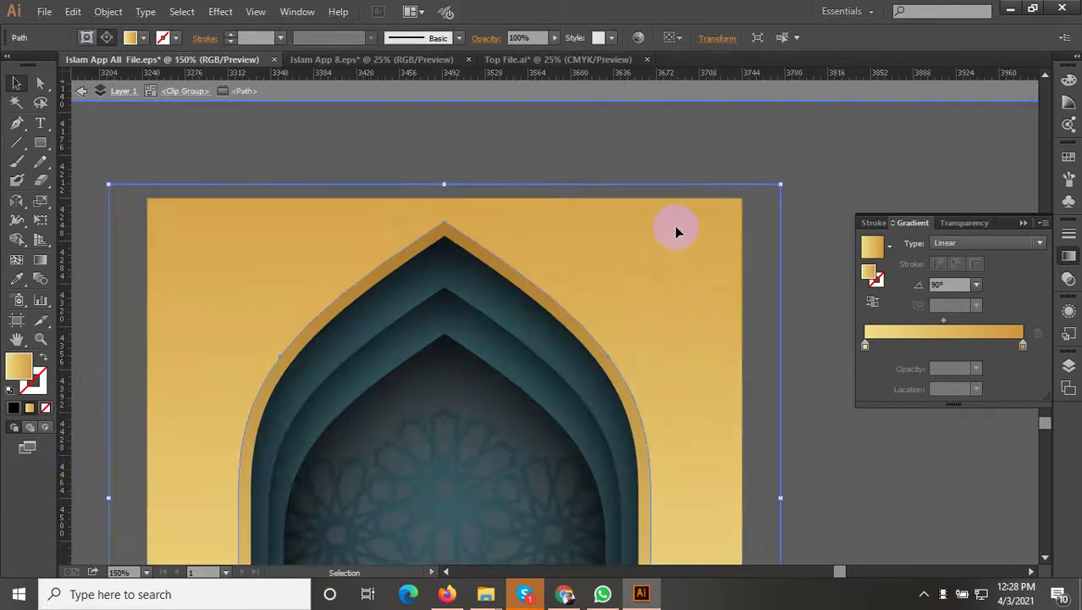
double_click(704, 225)
key("Delete")
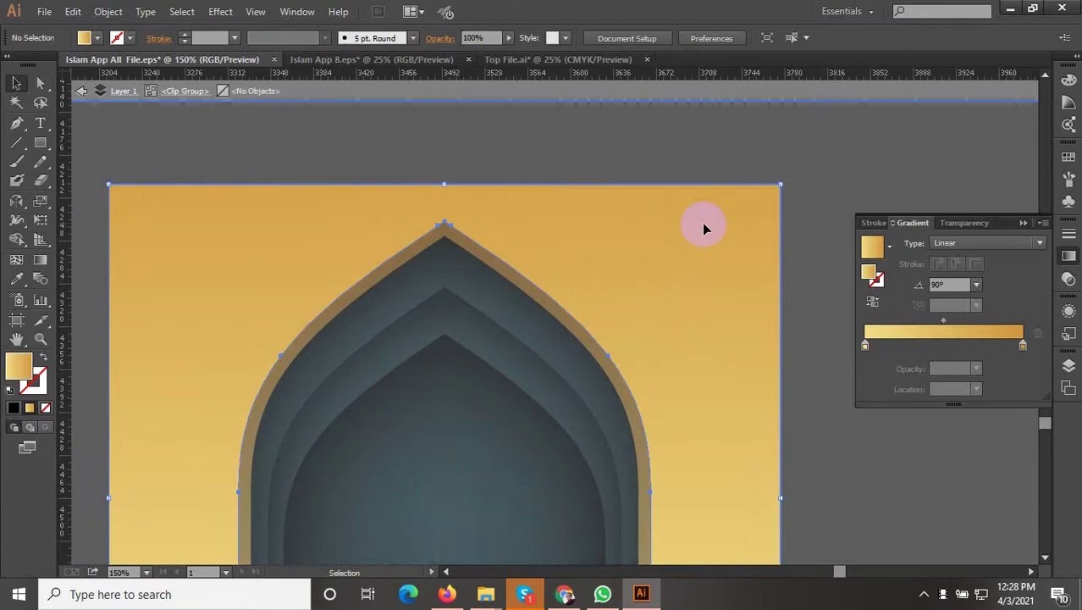
left_click_drag(726, 176, 676, 276)
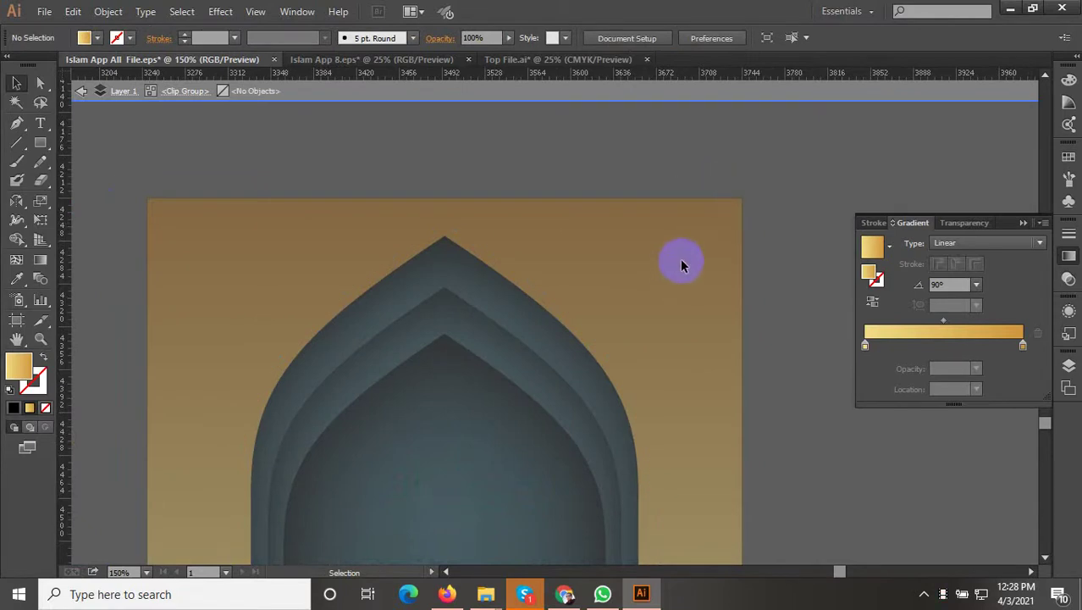
double_click(686, 247)
left_click(686, 250)
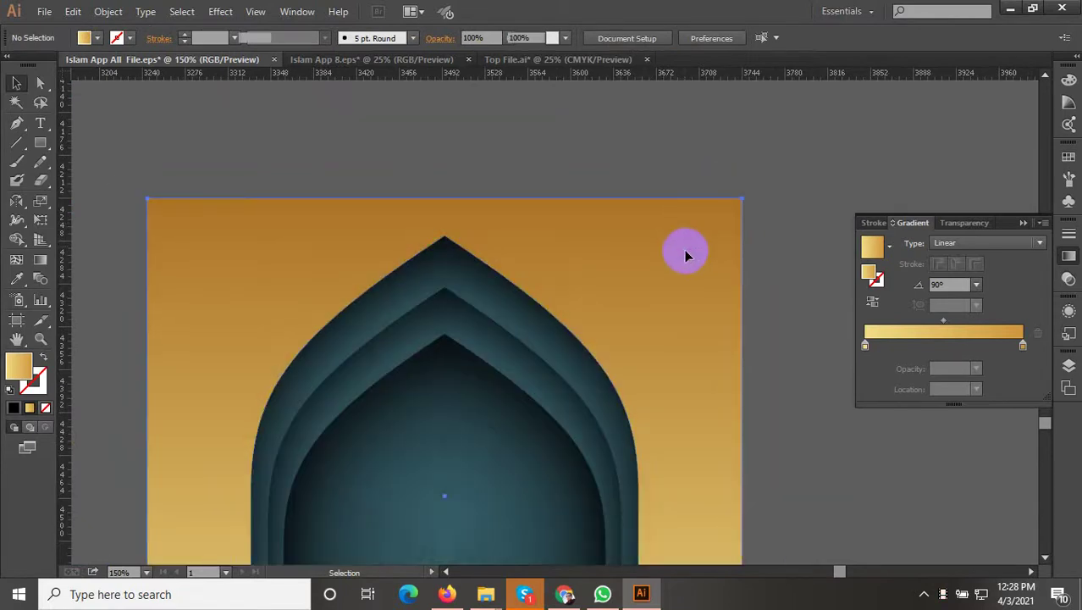
Delete the arch group and the teal background square behind it, and restore only the arch artwork with its cream surround.
key("Delete")
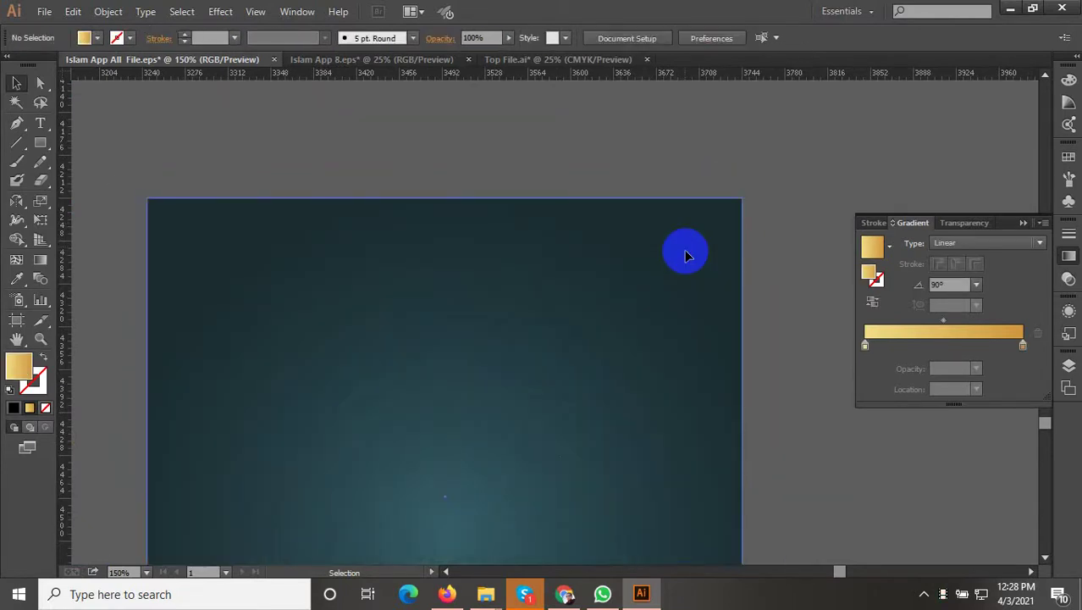
key("Delete")
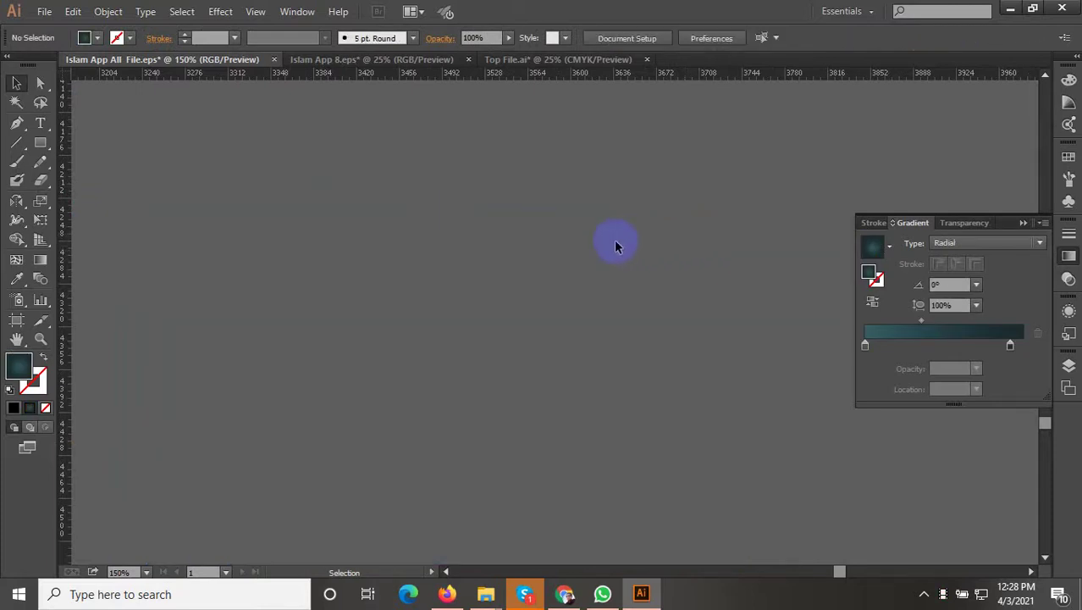
left_click(943, 597)
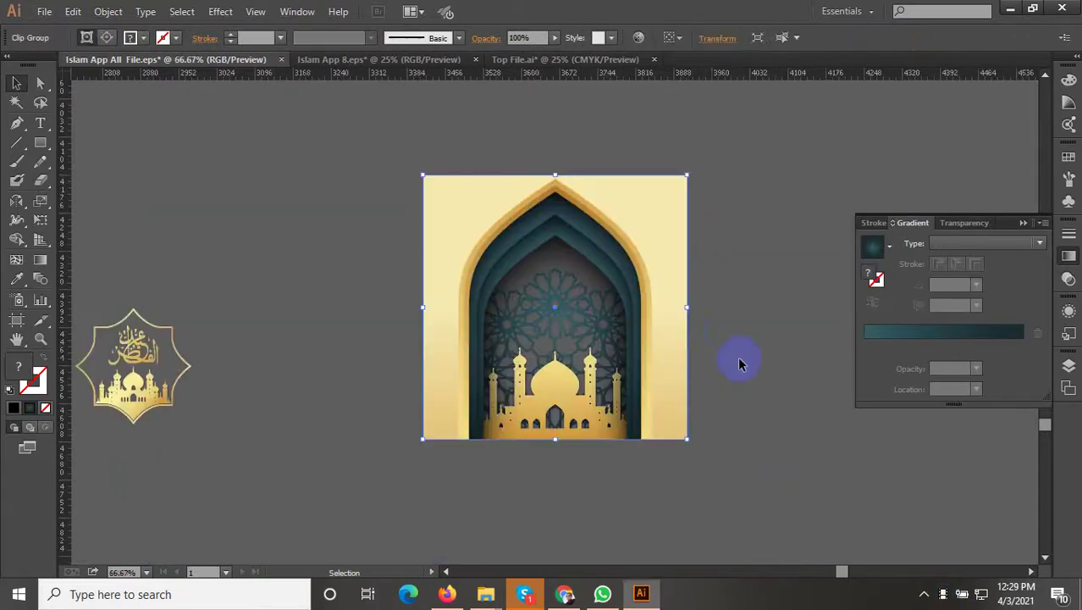
Try lifting and deleting the cream arch surround inside the clip group, and shifting the gold surround upward.
double_click(676, 296)
left_click(670, 261)
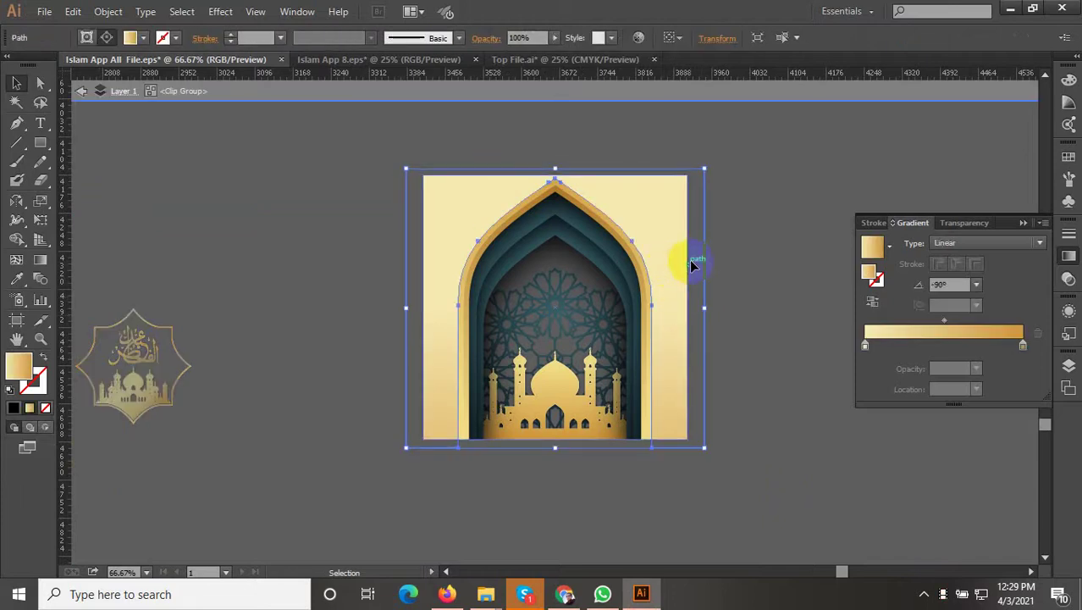
left_click_drag(688, 260, 710, 225)
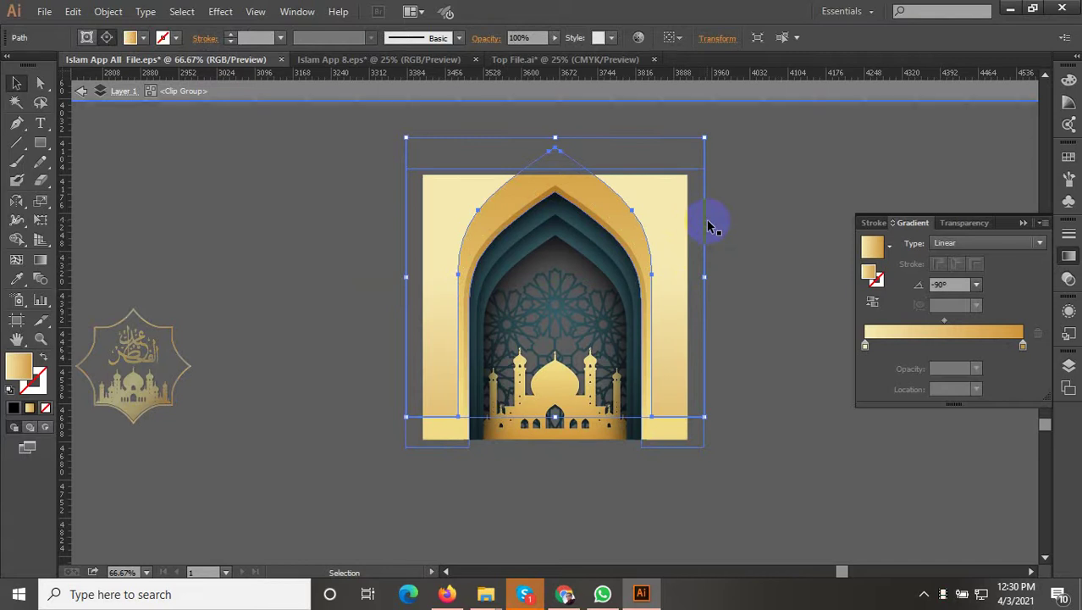
scroll(667, 226, "up", 1)
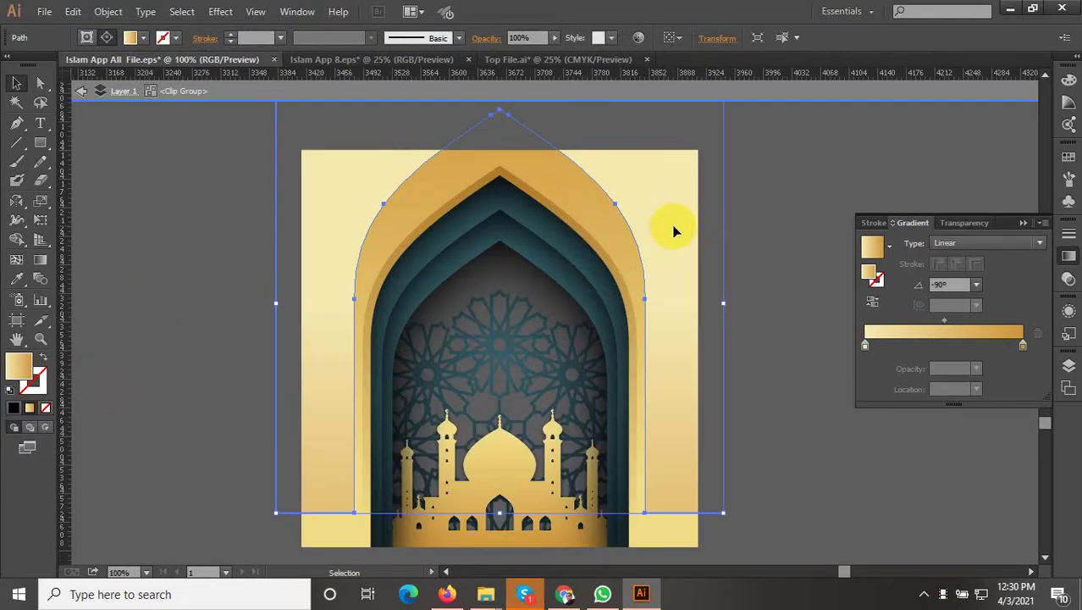
key("Delete")
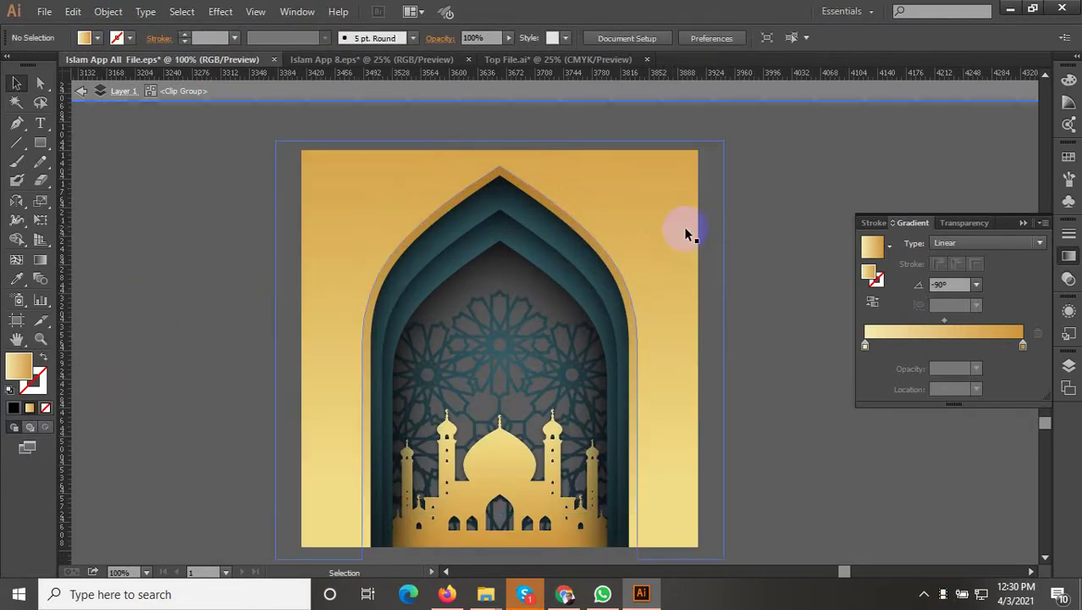
left_click_drag(686, 225, 701, 188)
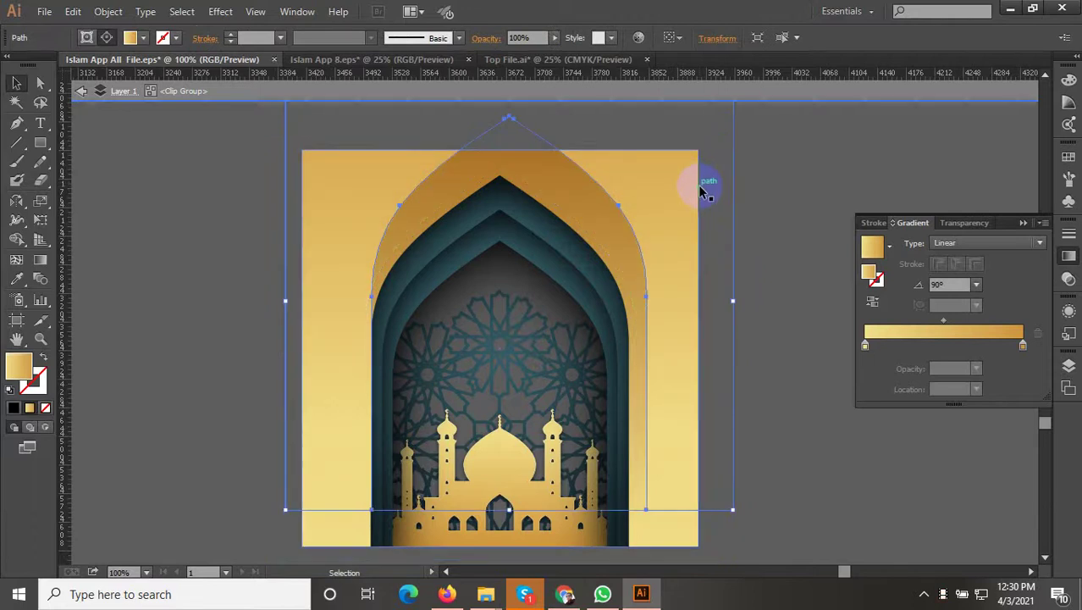
Undo the moves and the deletion of the arch surrounds inside the clip group.
key("ctrl+z")
key("a")
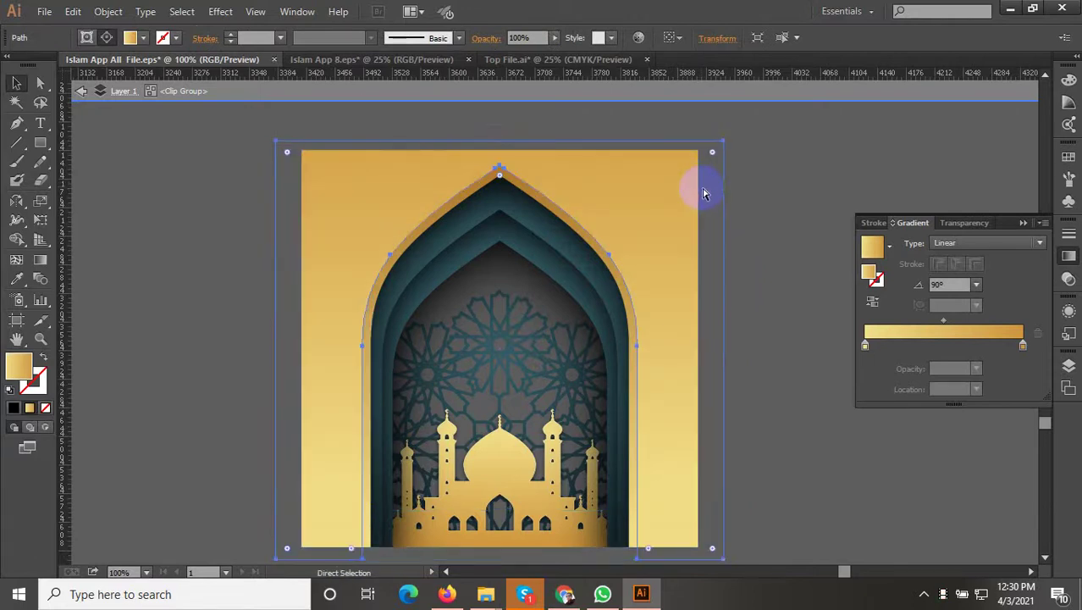
key("ctrl+z")
key("v")
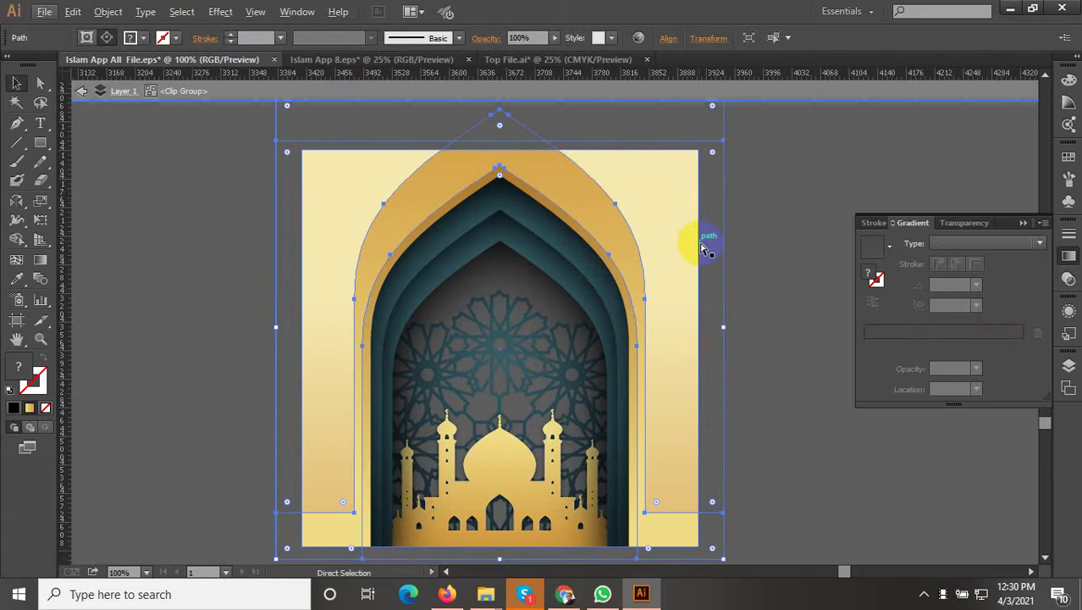
key("ctrl+z")
scroll(709, 253, "down", 1)
left_click(422, 295)
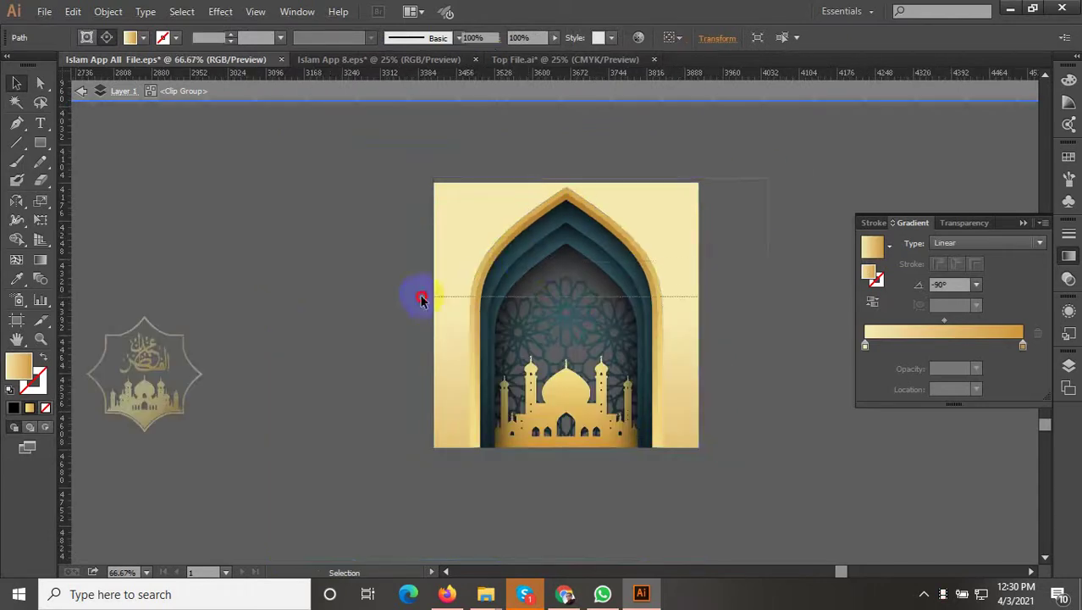
key("ctrl+a")
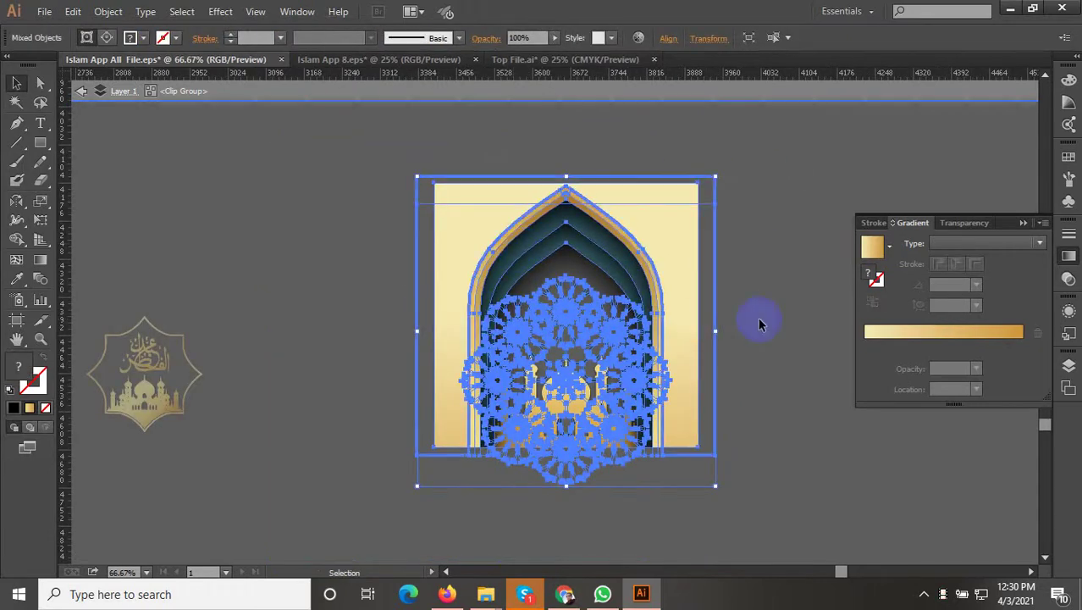
left_click(595, 326)
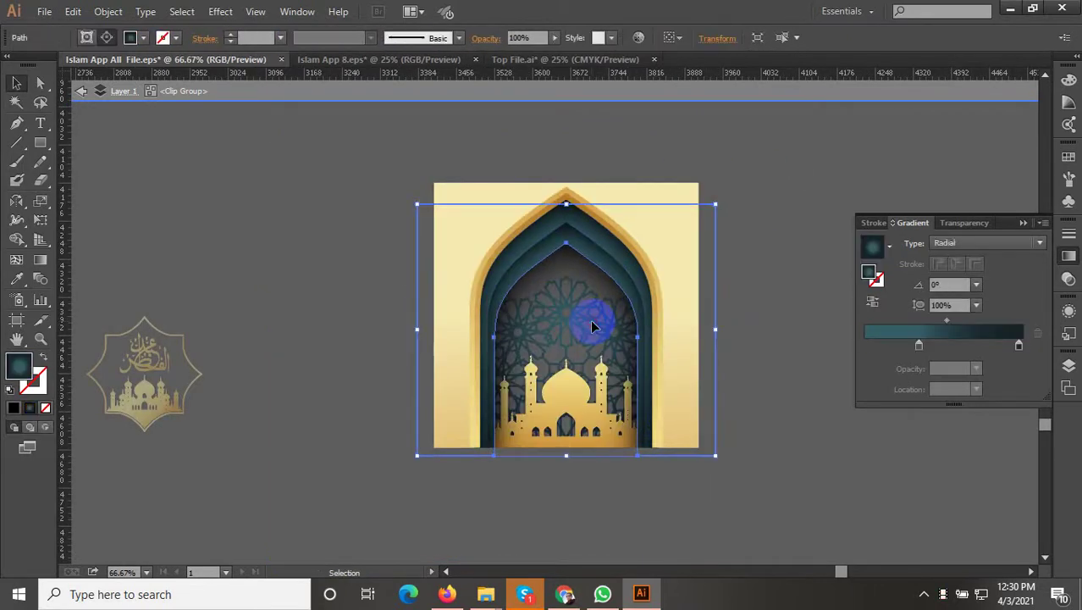
key("Escape")
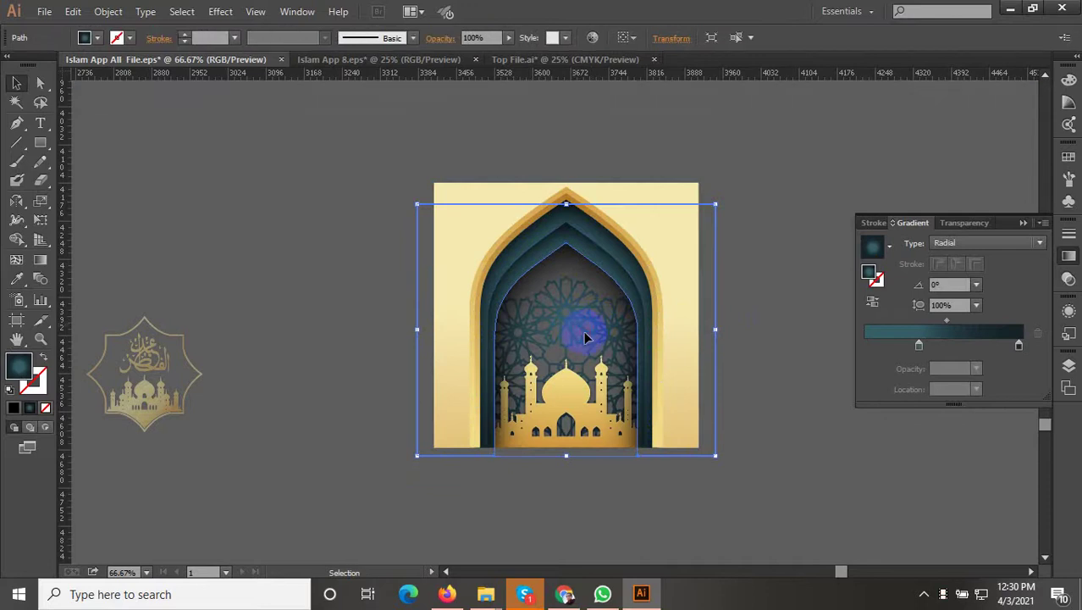
Take the teal geometric pattern out of the arch's clip group, place it above the calligraphy ornament, and select the arch artwork.
left_click(584, 334)
double_click(585, 333)
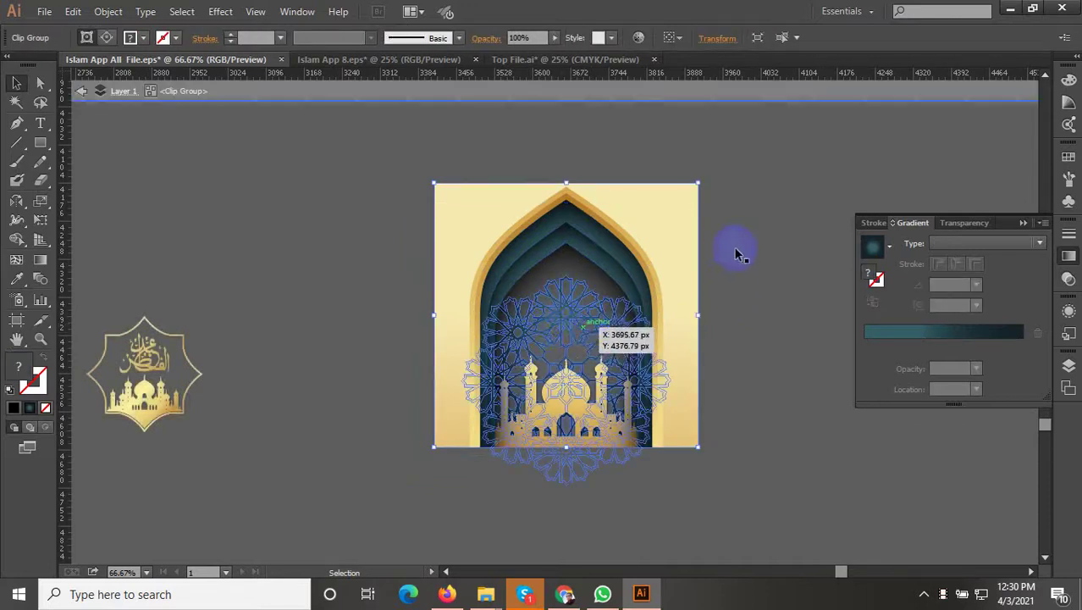
left_click(563, 335)
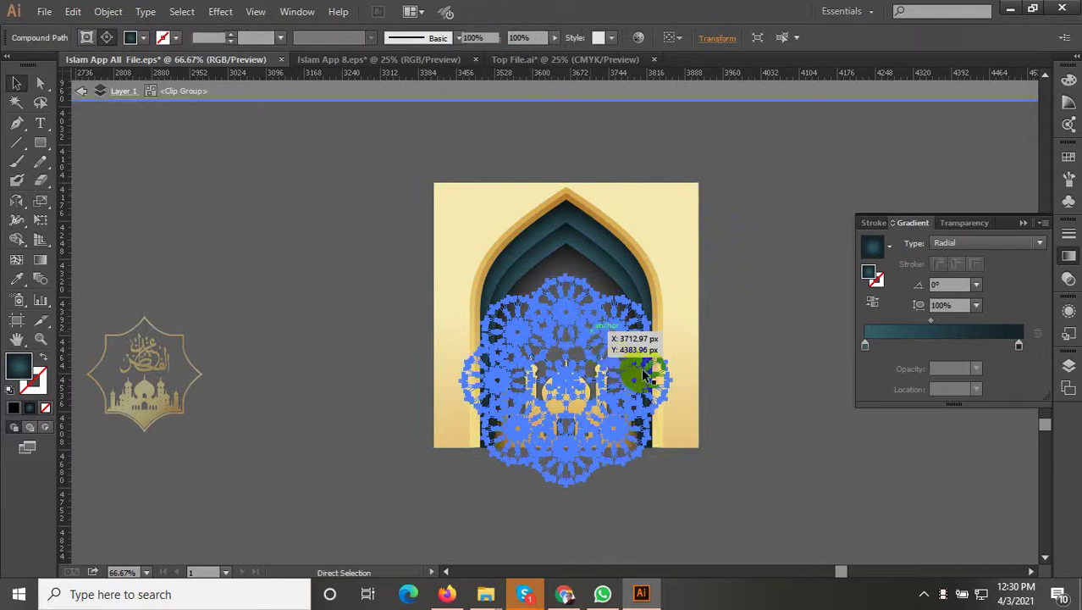
key("Delete")
key("Escape")
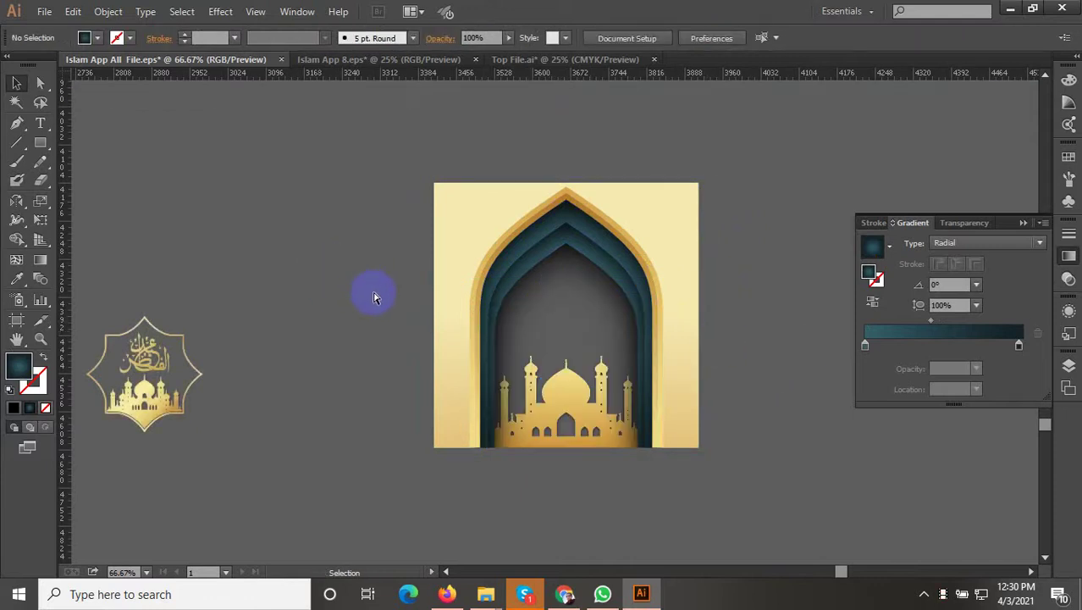
key("ctrl+z")
left_click_drag(442, 331, 285, 218)
left_click_drag(797, 300, 523, 201)
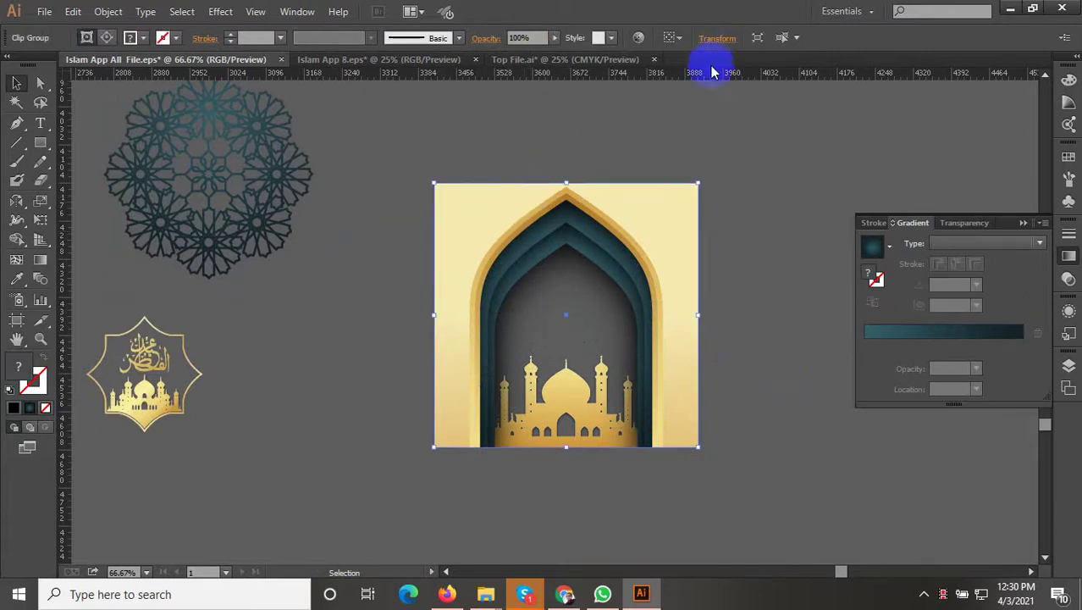
Apply the Pathfinder Divide operation to the arch clip group and ungroup the resulting pieces.
left_click(298, 11)
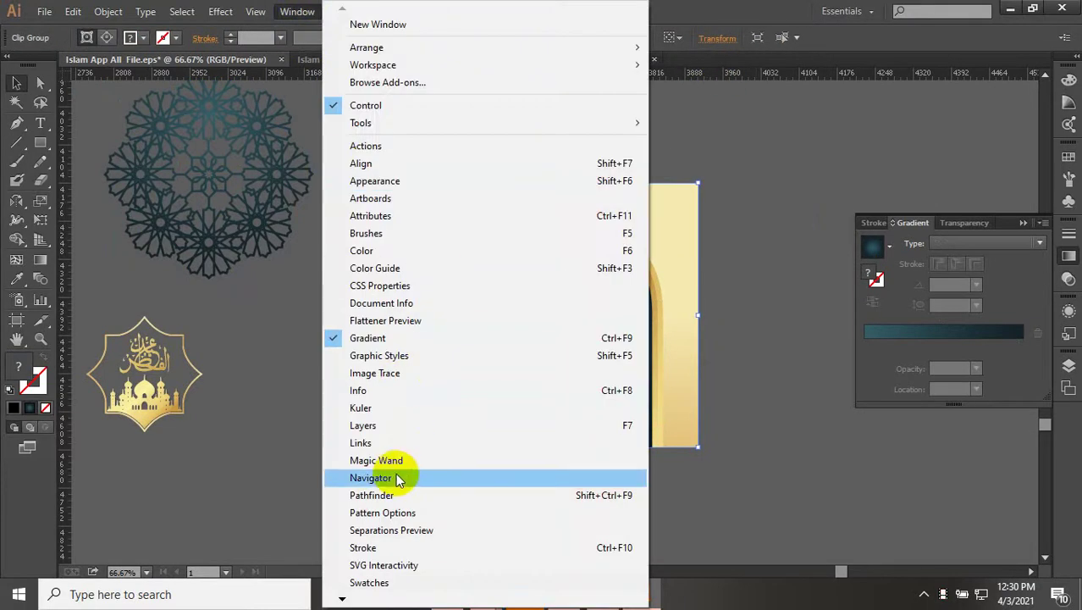
left_click(373, 494)
left_click(593, 181)
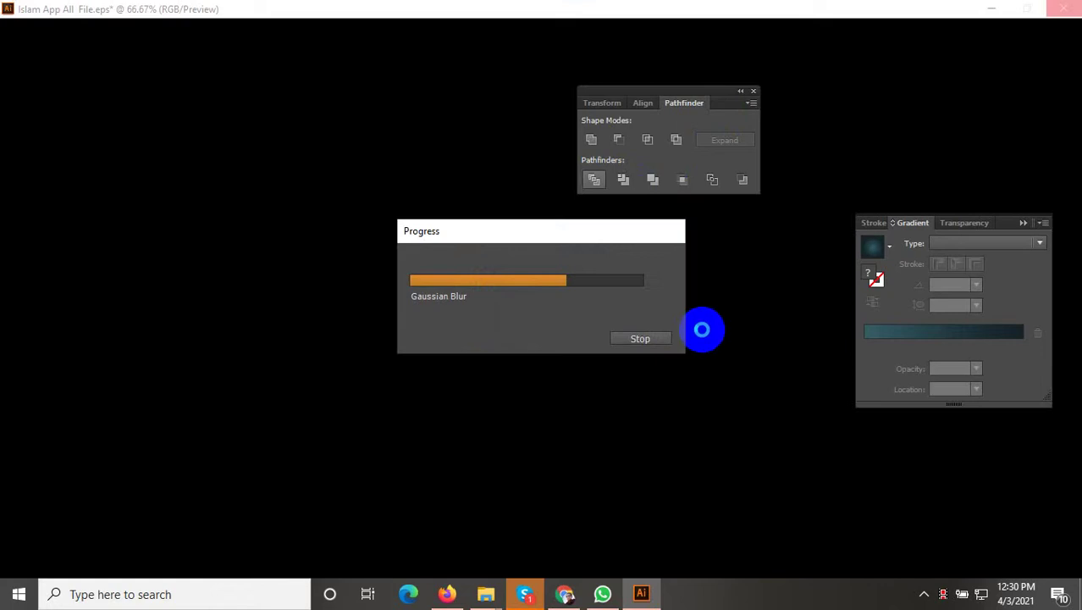
left_click(671, 310)
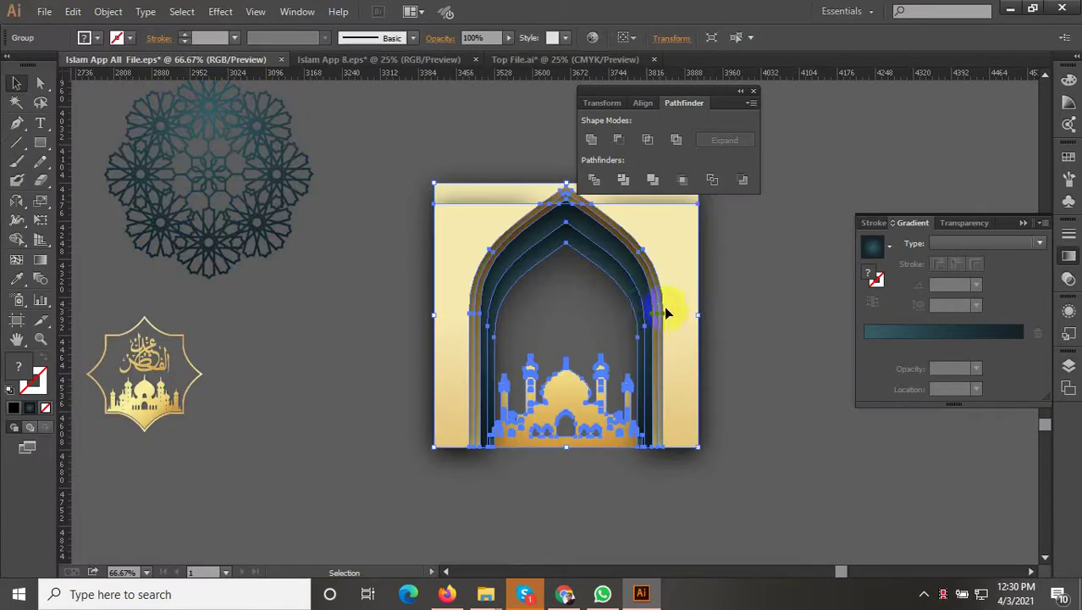
right_click(622, 251)
left_click(682, 343)
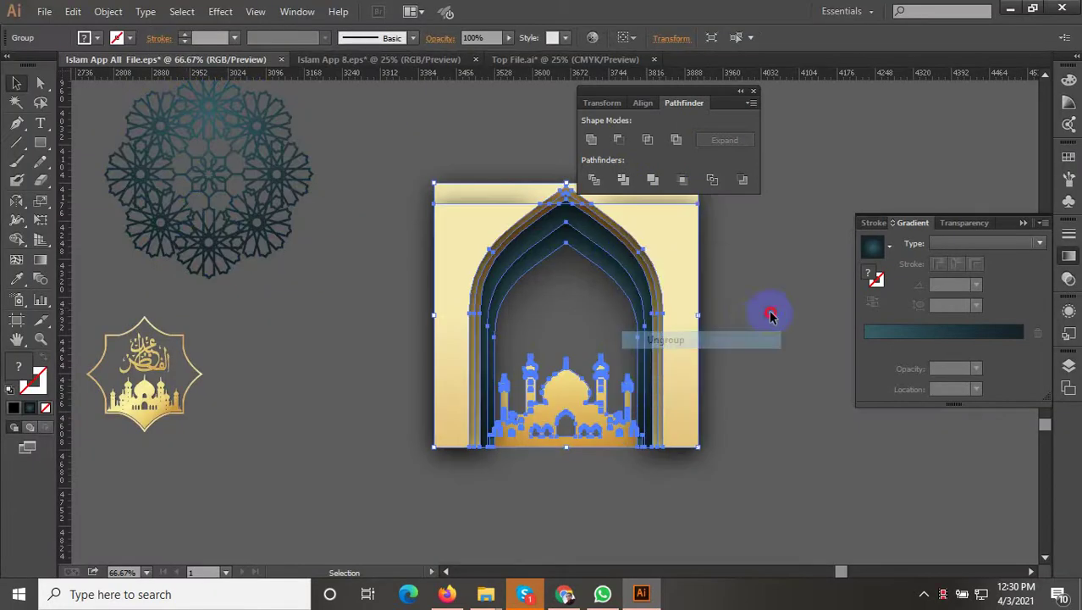
left_click(749, 314)
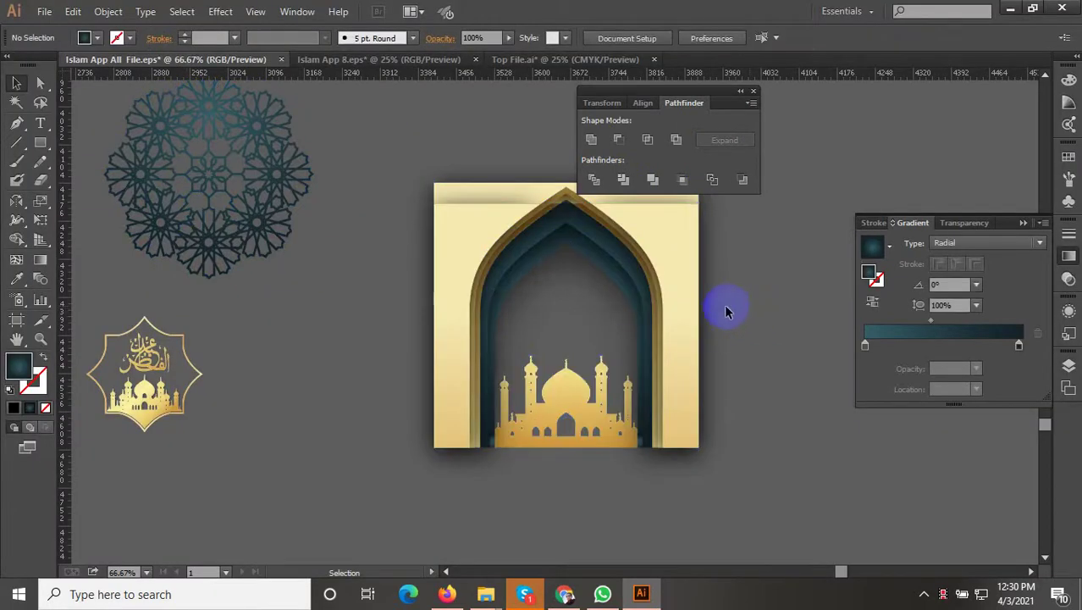
Delete the top strip and both side pieces of the cream surround, keeping only the gold-edged arch and mosque.
scroll(724, 304, "up", 1)
left_click_drag(469, 194, 442, 237)
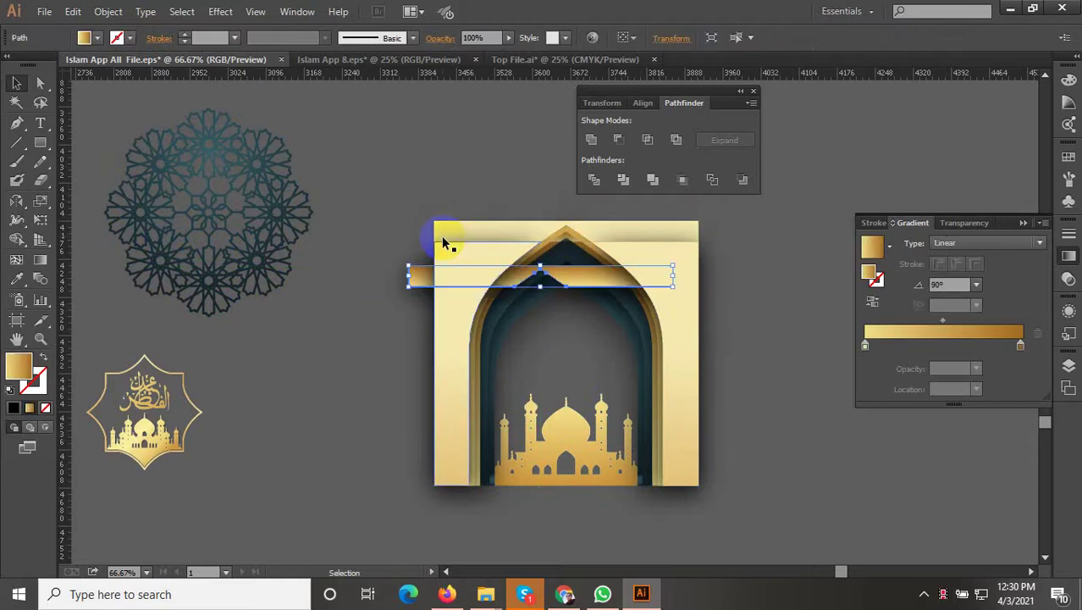
key("Delete")
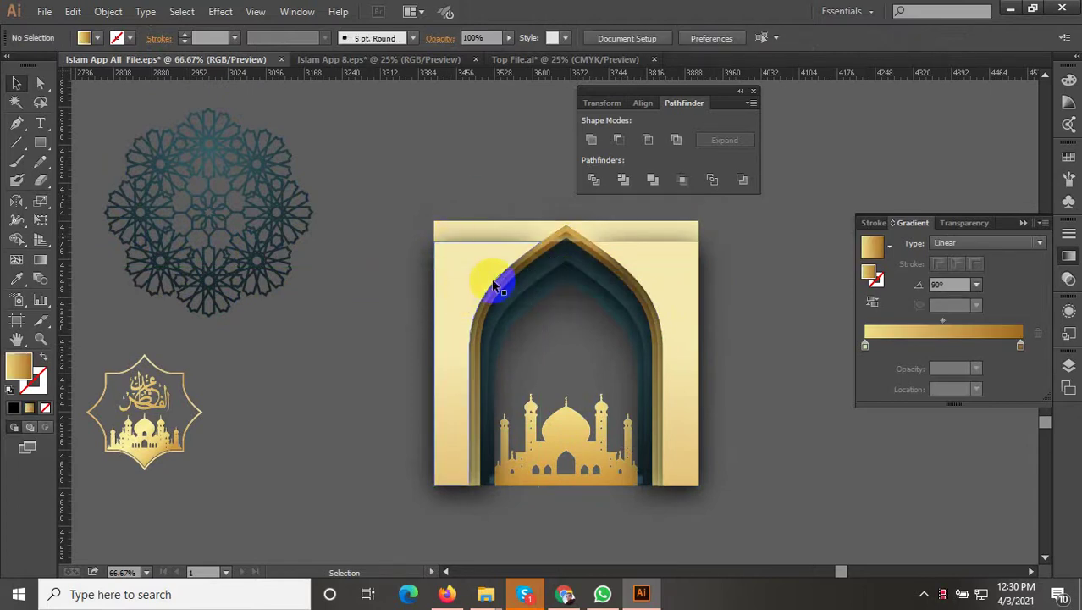
left_click(484, 247)
key("Delete")
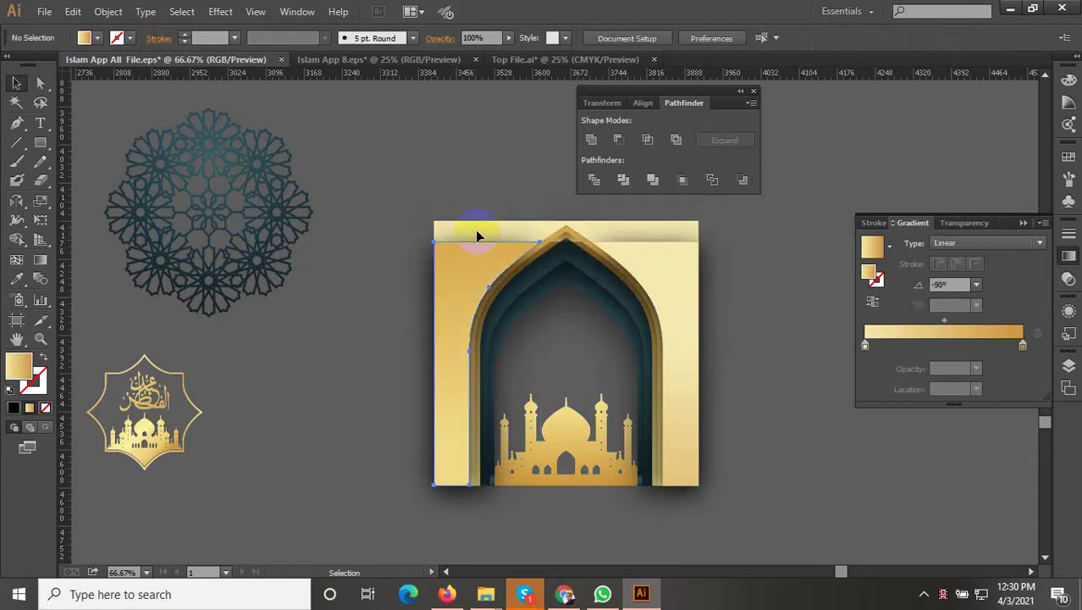
left_click_drag(477, 199, 436, 254)
key("Delete")
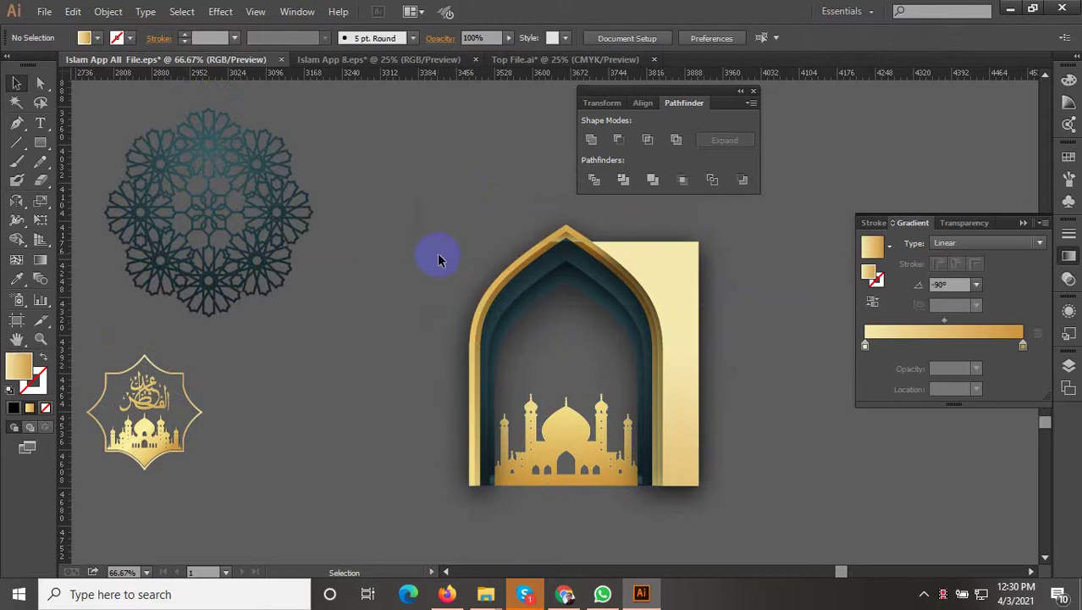
left_click_drag(751, 234, 674, 276)
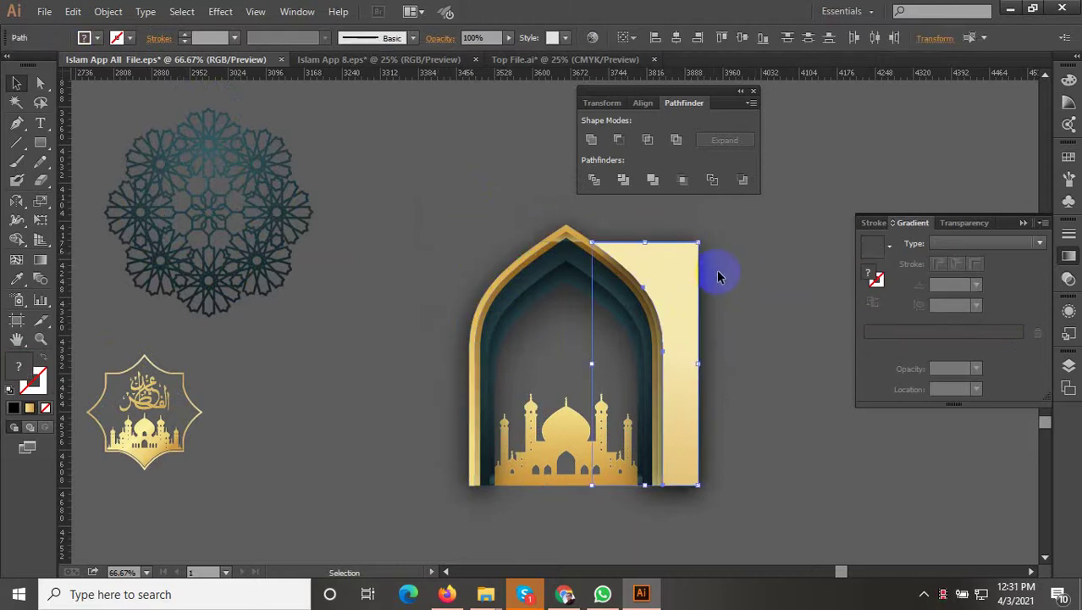
key("Delete")
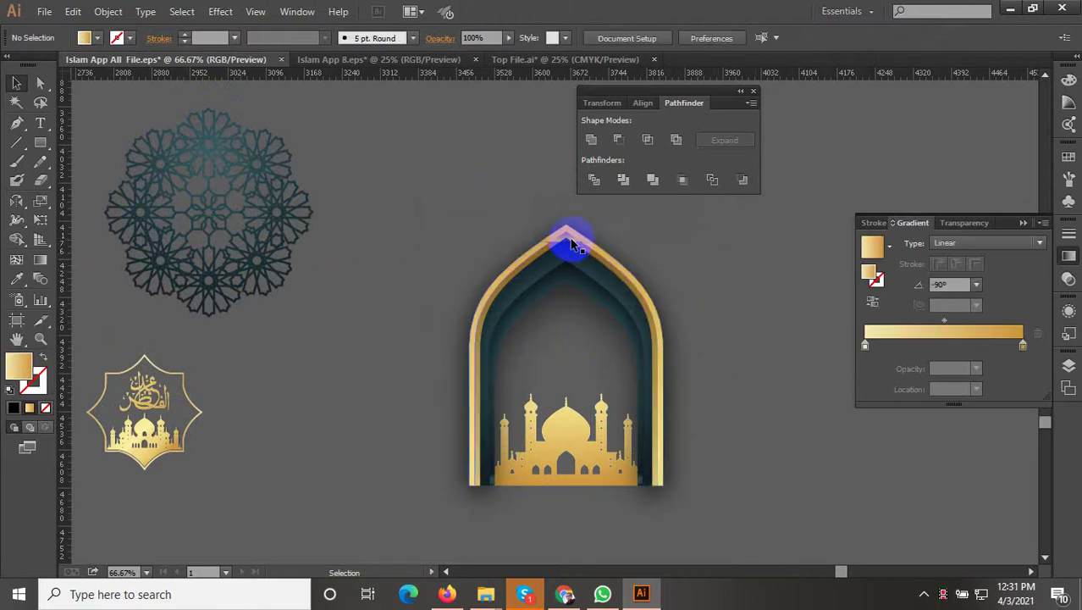
Examine the overlapping gold and teal pieces at the arch's peak.
scroll(567, 241, "up", 3)
scroll(567, 244, "up", 3)
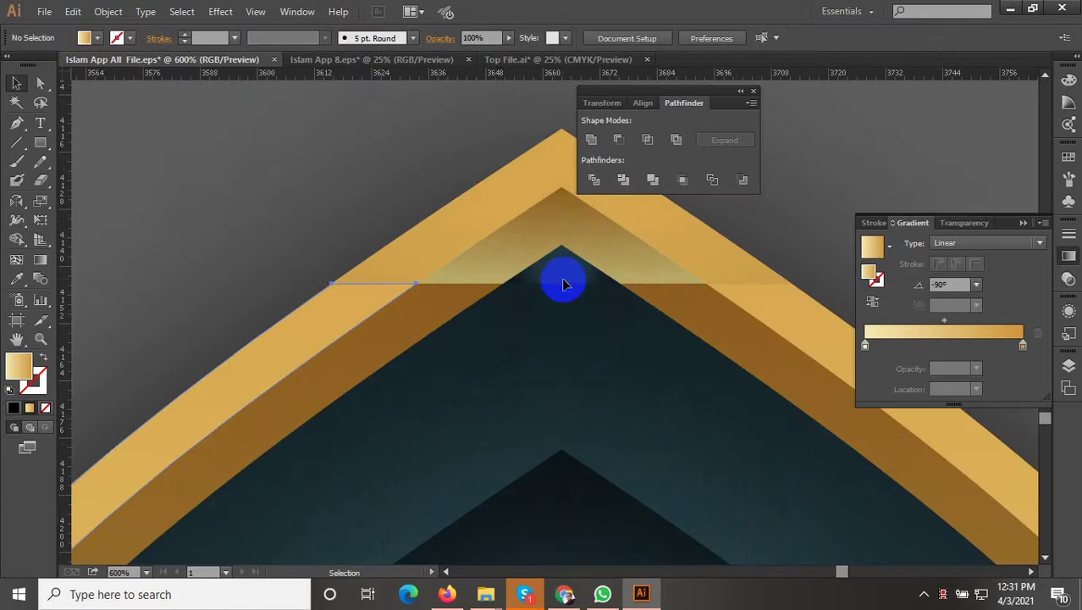
left_click(567, 287)
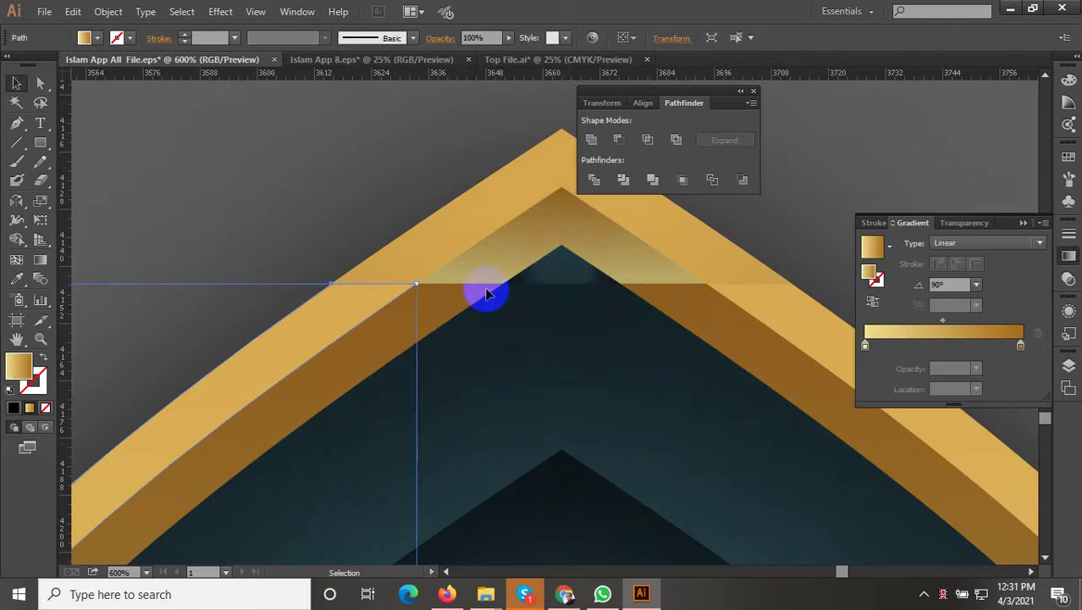
scroll(549, 286, "down", 3)
left_click(683, 272)
scroll(683, 271, "down", 2)
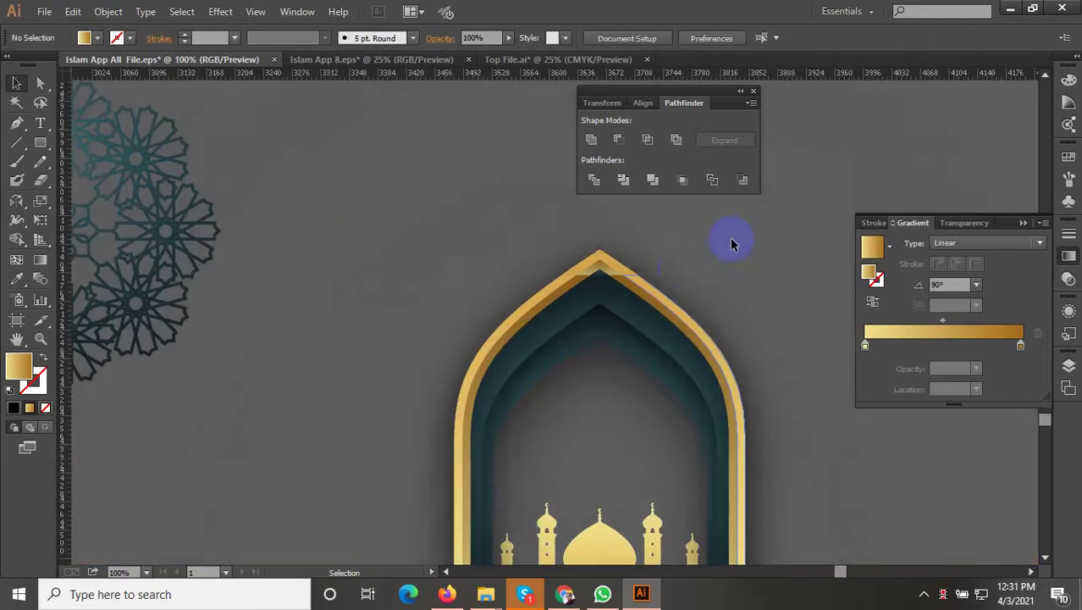
left_click(466, 288)
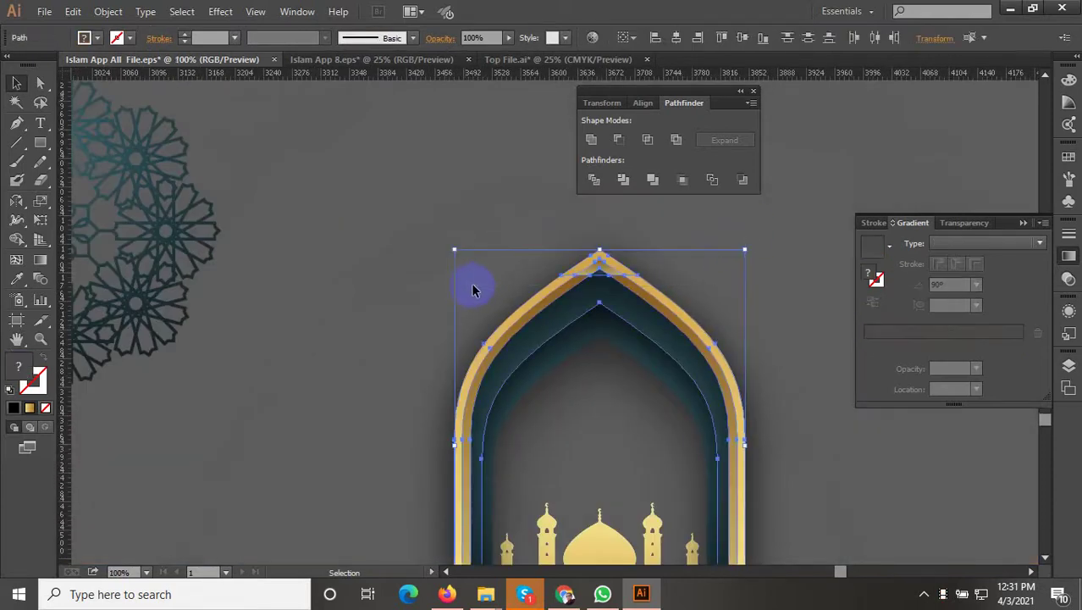
left_click(692, 250)
scroll(617, 263, "up", 2)
left_click(594, 282)
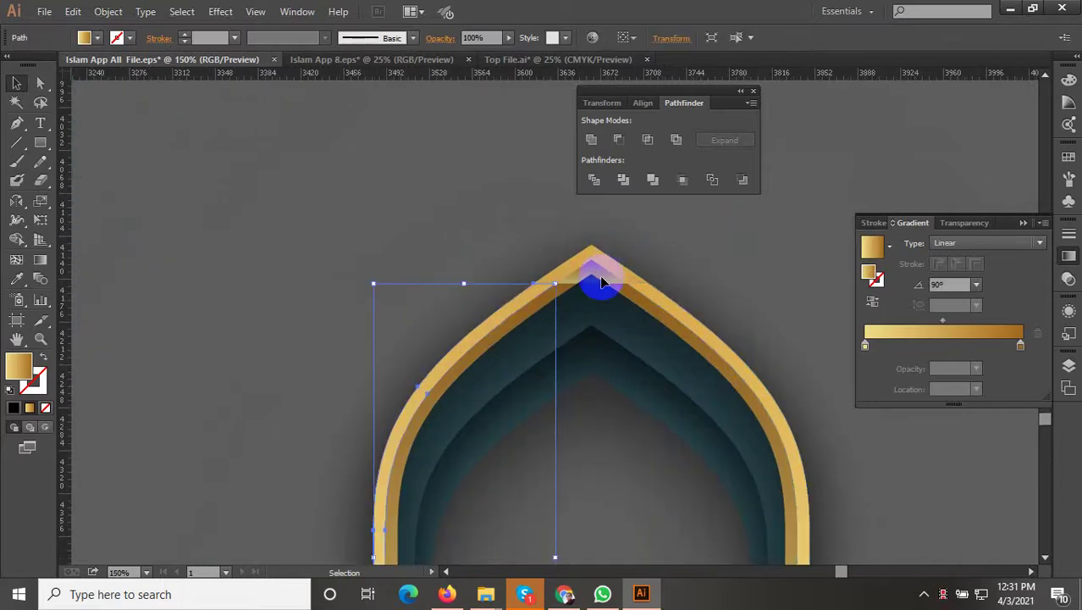
scroll(580, 281, "up", 3)
left_click(567, 284)
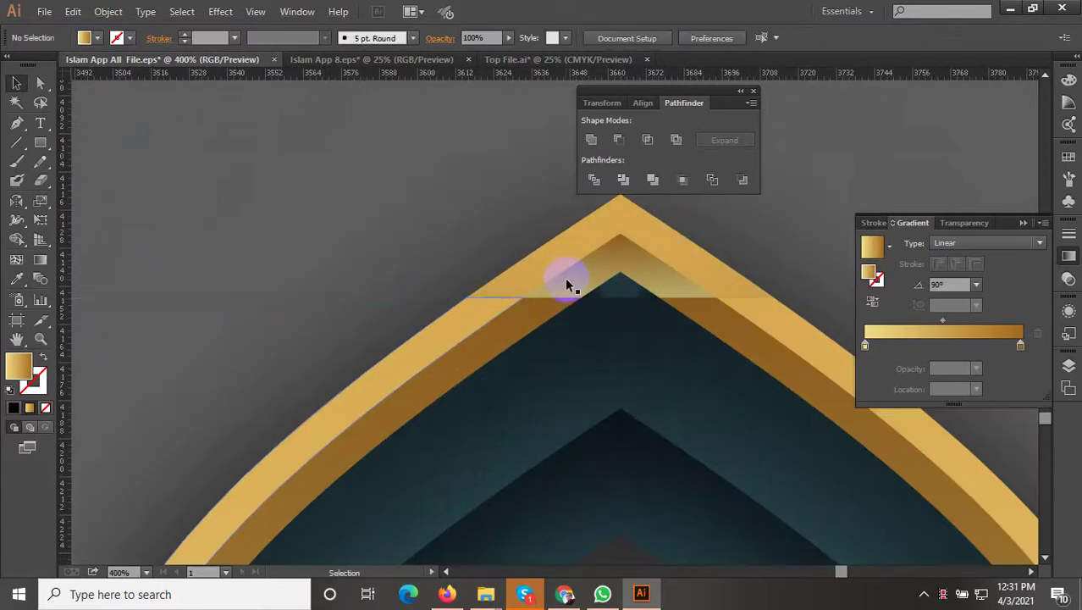
scroll(569, 282, "down", 2)
left_click_drag(857, 310, 542, 309)
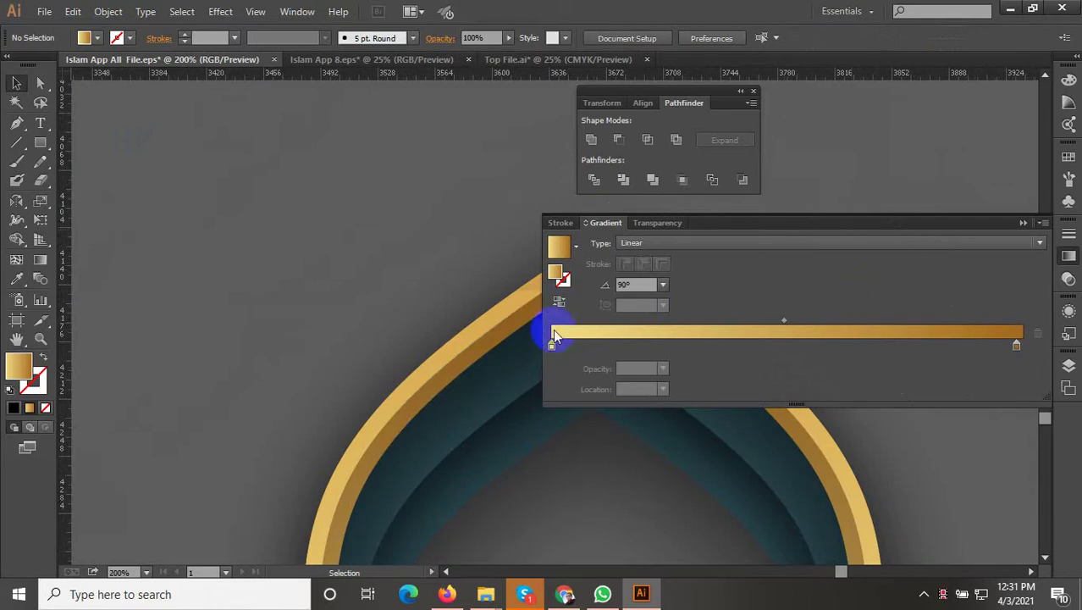
left_click_drag(542, 308, 872, 308)
left_click_drag(627, 254, 432, 250)
scroll(423, 232, "down", 3)
left_click(641, 361)
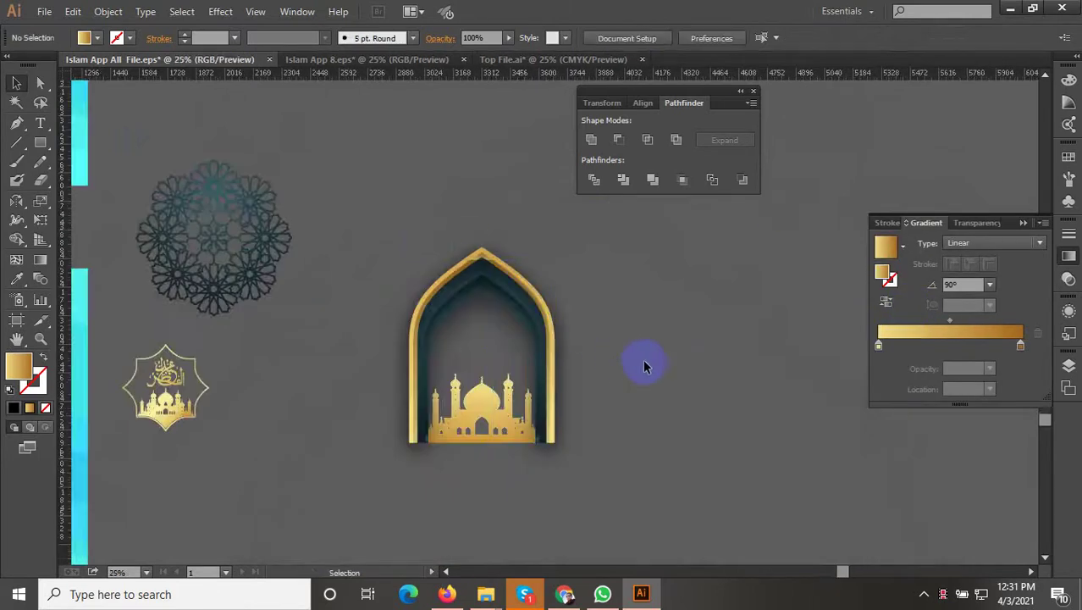
Select all the pieces of the gold arch and mosque and group them.
scroll(643, 358, "down", 2)
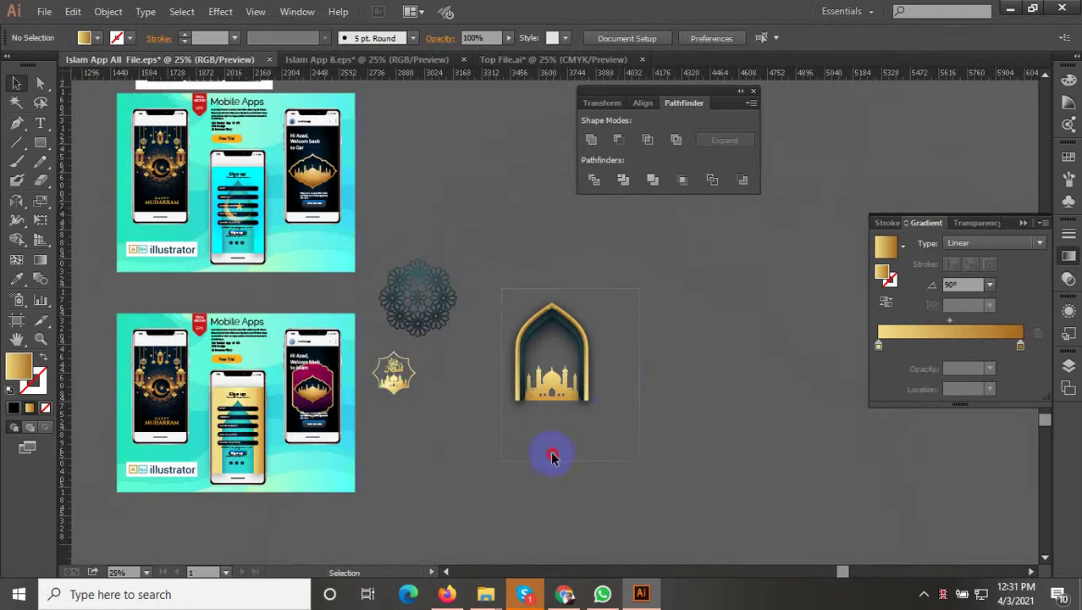
left_click_drag(551, 457, 699, 374)
left_click(705, 312)
right_click(723, 306)
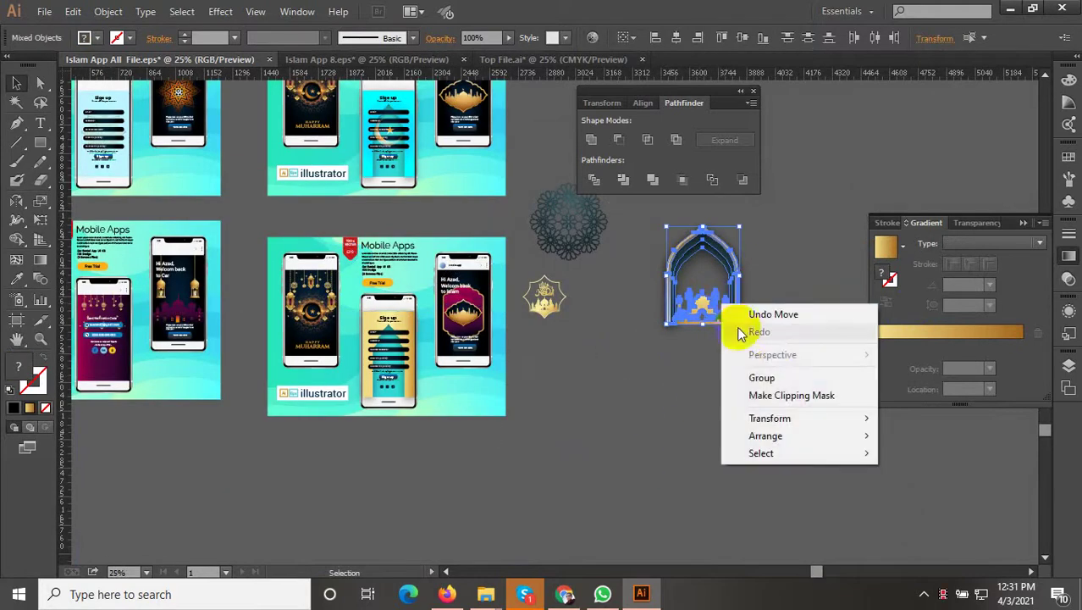
left_click(767, 378)
Move the old gold arch panel off the sign-up phone screen onto the empty canvas beside the calligraphy ornament.
scroll(647, 417, "left", 3)
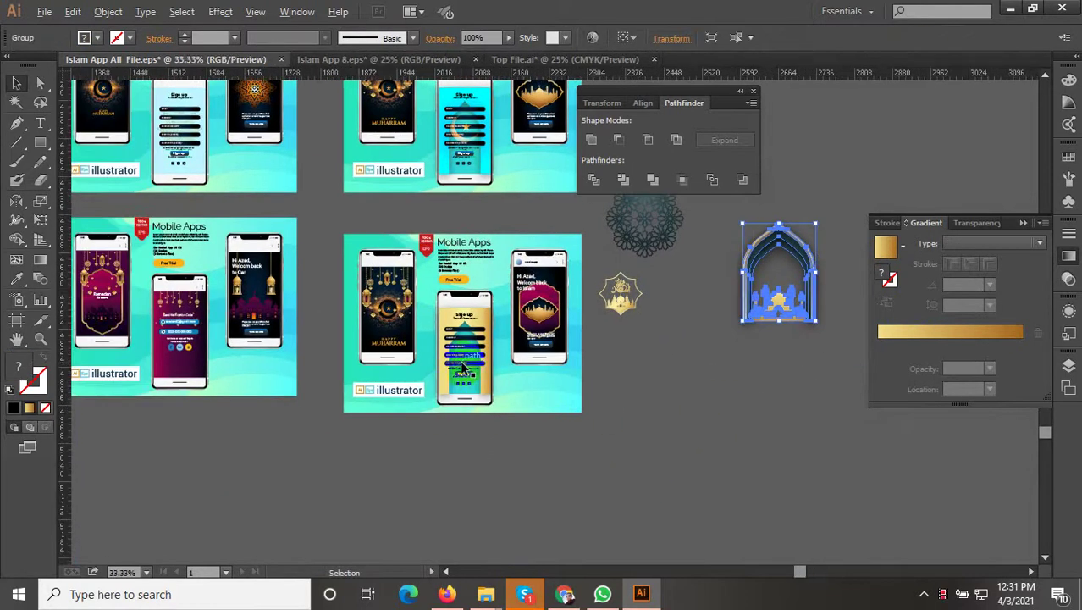
scroll(463, 366, "up", 2)
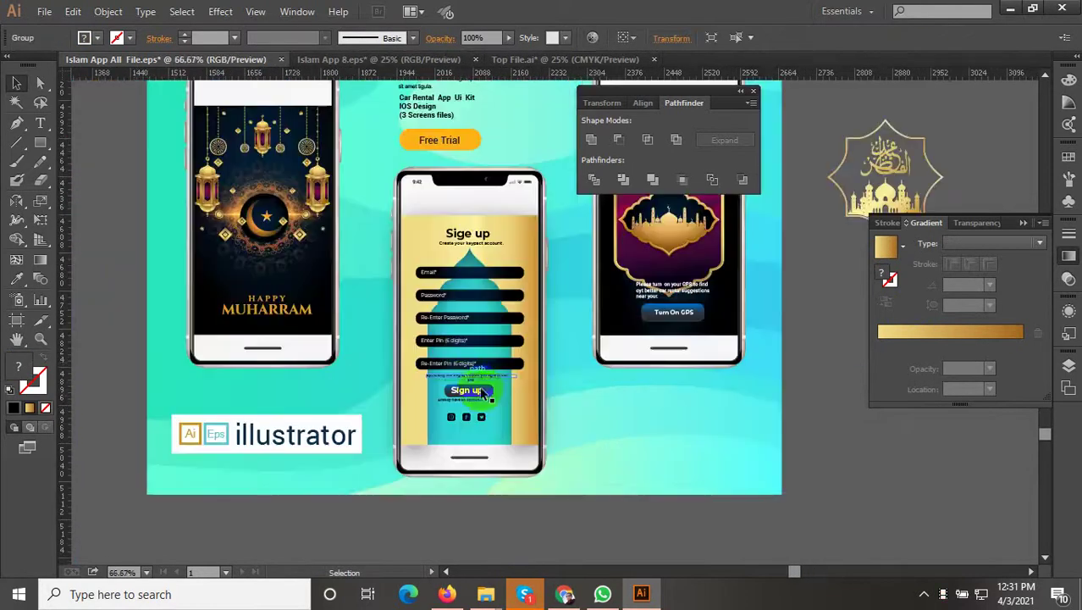
left_click(510, 431)
scroll(517, 435, "down", 2)
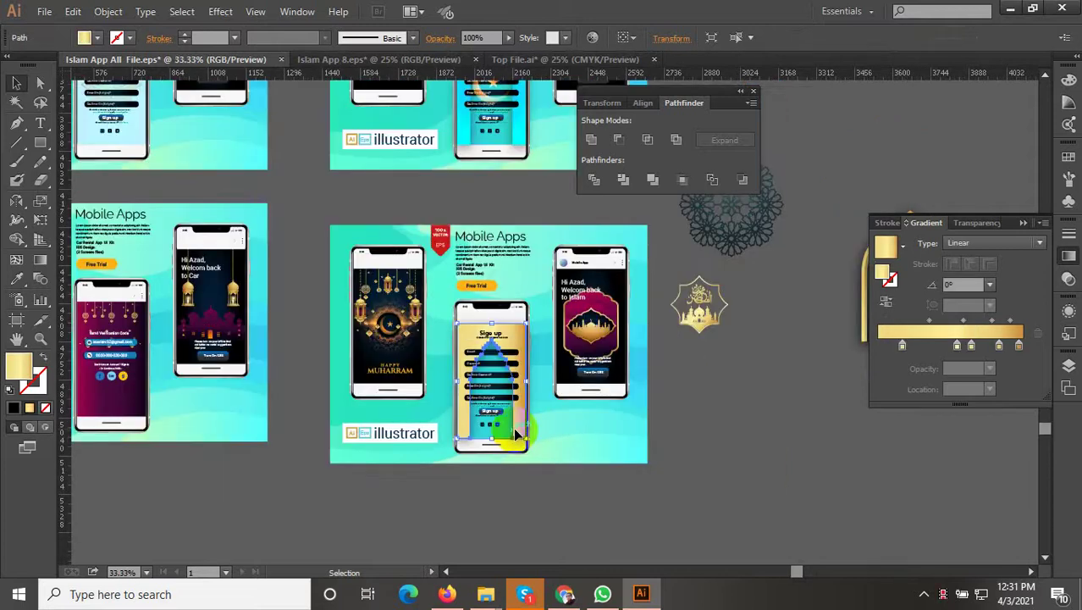
left_click_drag(517, 435, 742, 434)
left_click_drag(720, 495, 573, 471)
left_click_drag(574, 379, 708, 388)
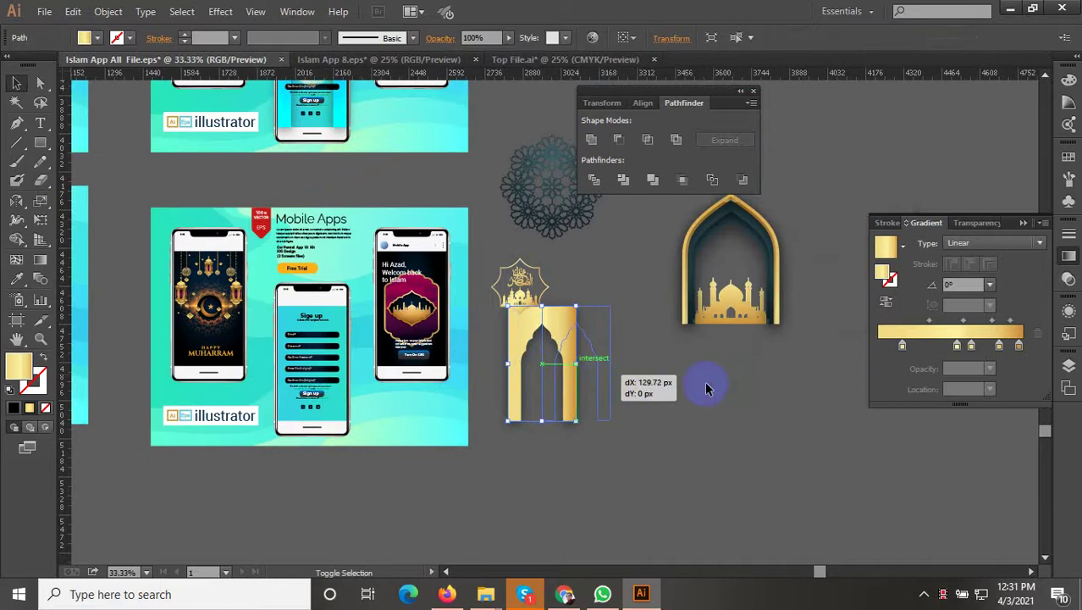
Move the grouped gold arch with the mosque onto the sign-up phone screen of the lower mockup.
left_click(731, 293)
left_click_drag(736, 426, 779, 412)
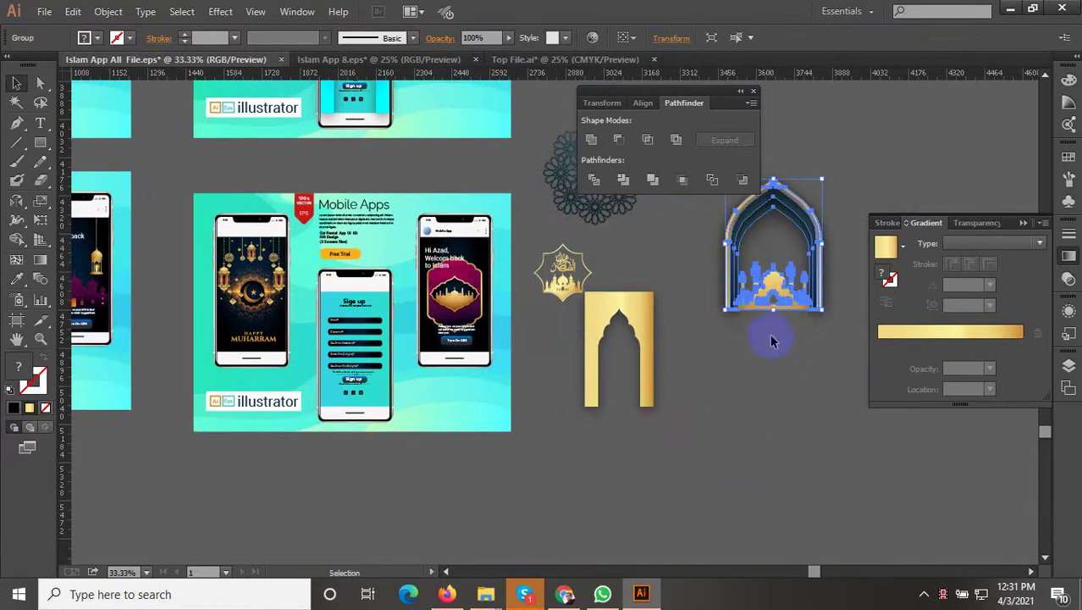
left_click_drag(765, 304, 354, 392)
left_click(535, 452)
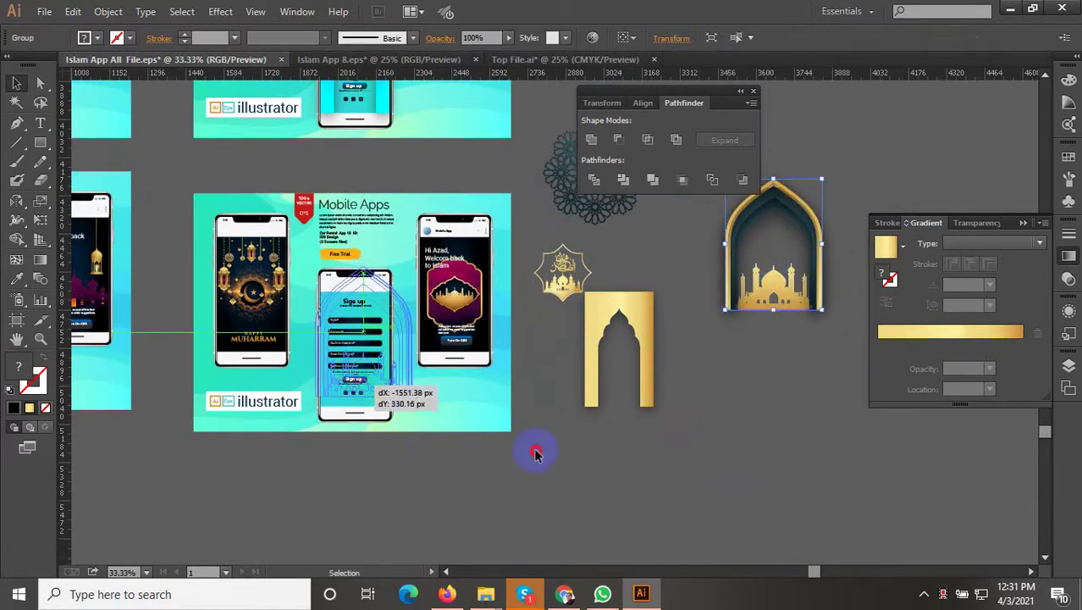
left_click_drag(535, 451, 520, 432)
key("ctrl+plus")
key("ctrl+plus")
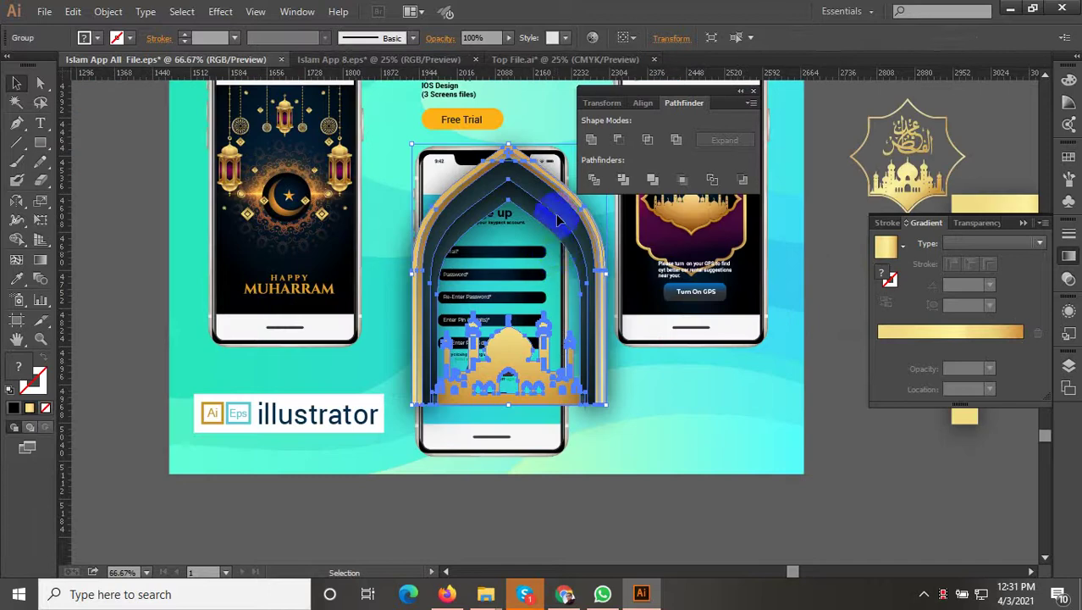
Scale the arch group down proportionally to about 280 × 377 px to match the phone screen's width.
right_click(557, 220)
left_click(507, 532)
left_click_drag(519, 534, 608, 509)
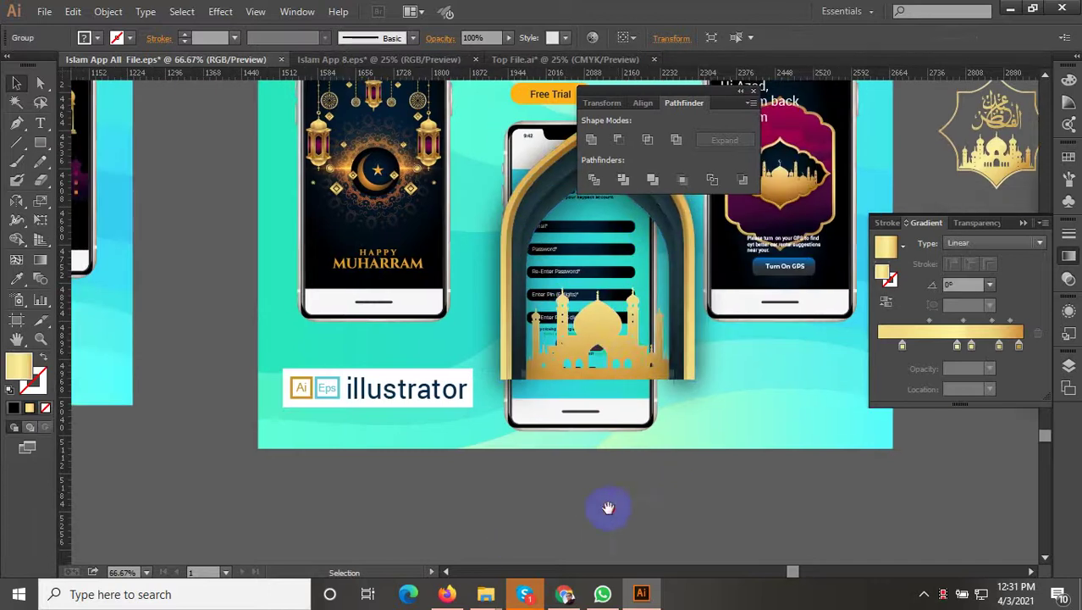
left_click(624, 369)
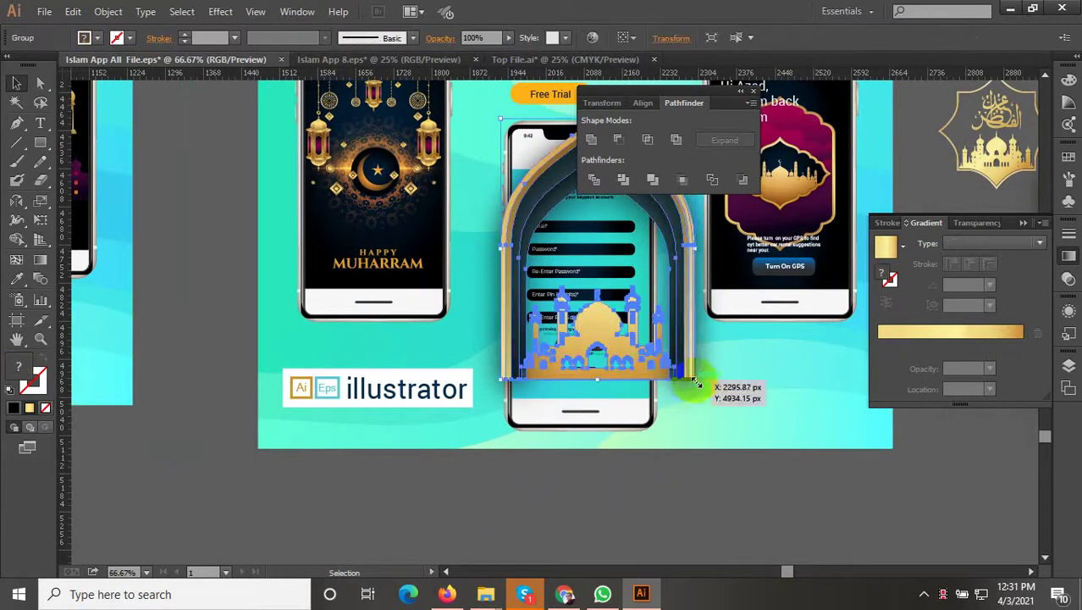
left_click_drag(696, 382, 649, 392)
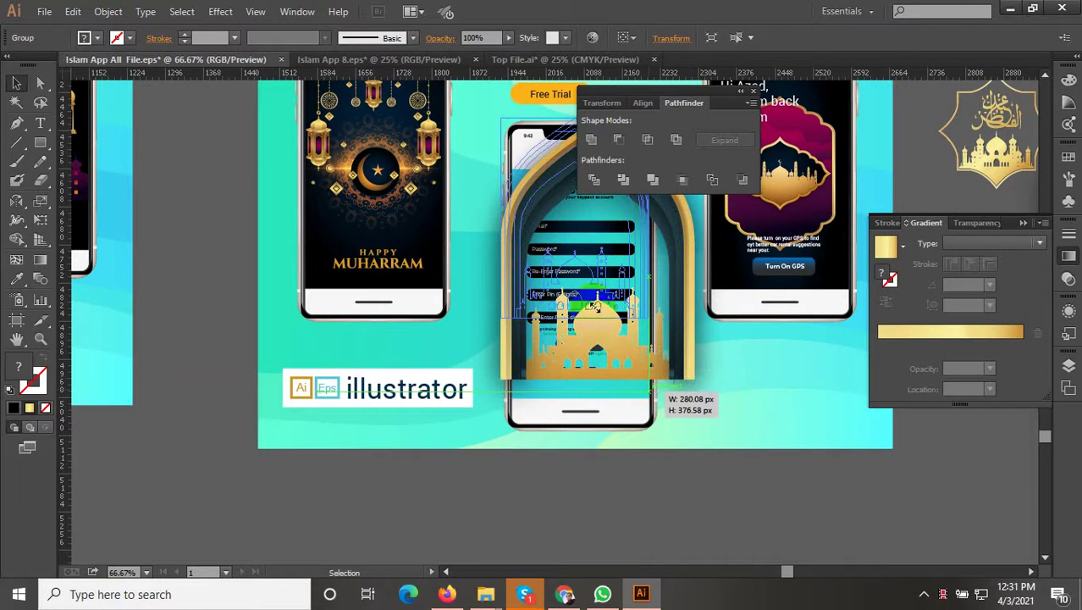
left_click(551, 415)
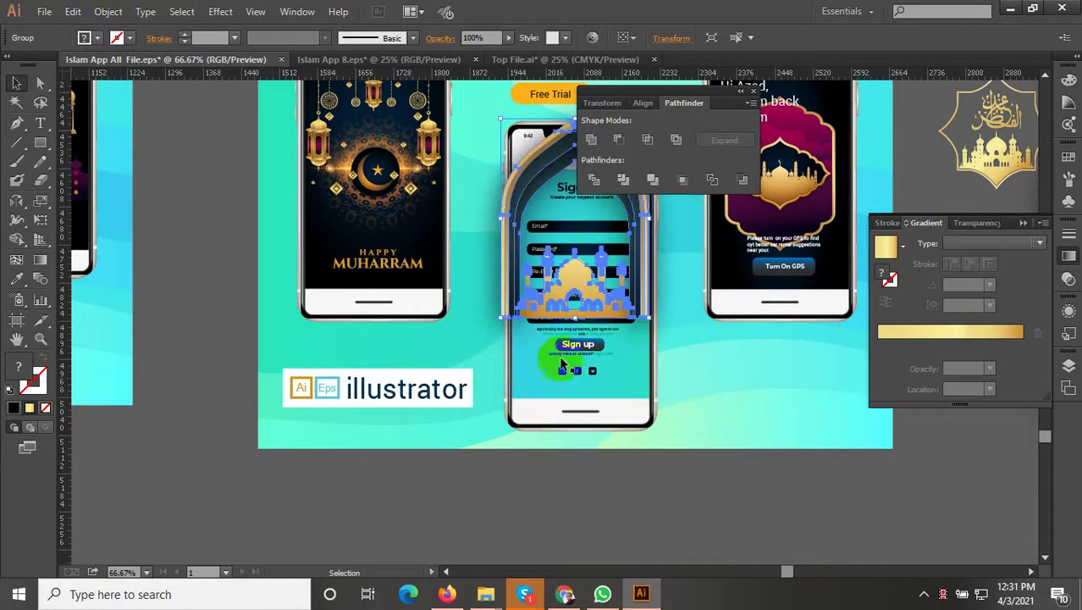
Move the arch group straight down by about 172 px to the lower end of the sign-up phone screen.
left_click_drag(589, 353, 585, 403)
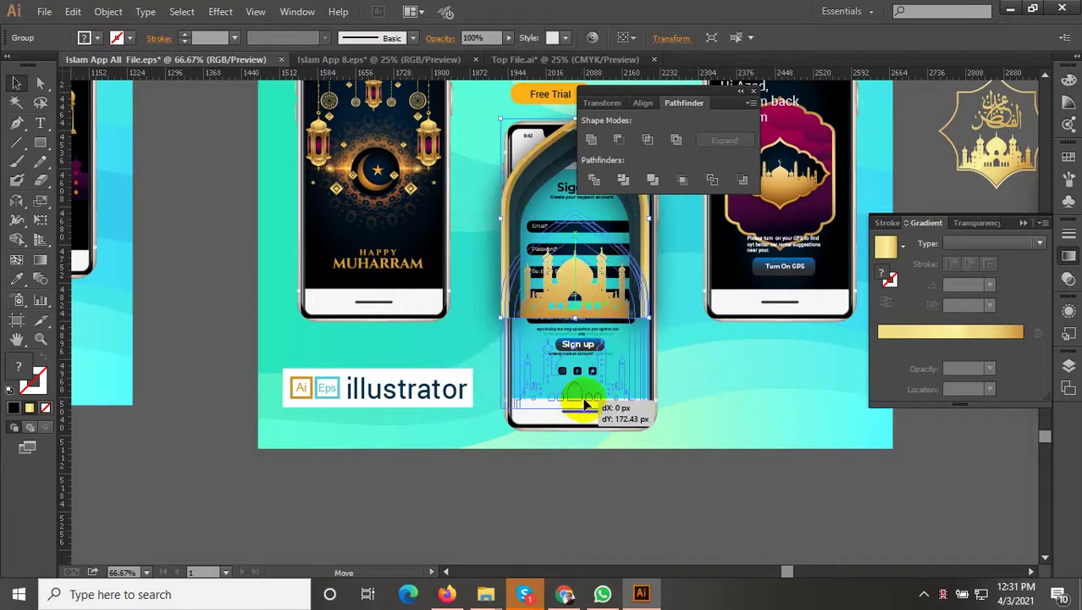
left_click_drag(563, 440, 501, 458)
scroll(542, 285, "up", 2)
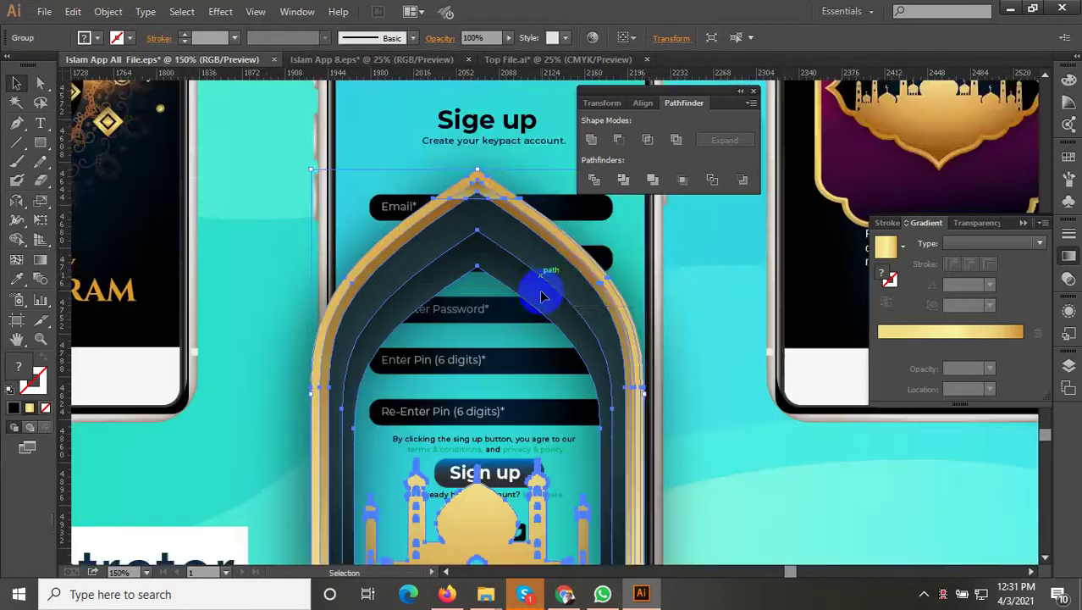
left_click_drag(541, 286, 555, 167)
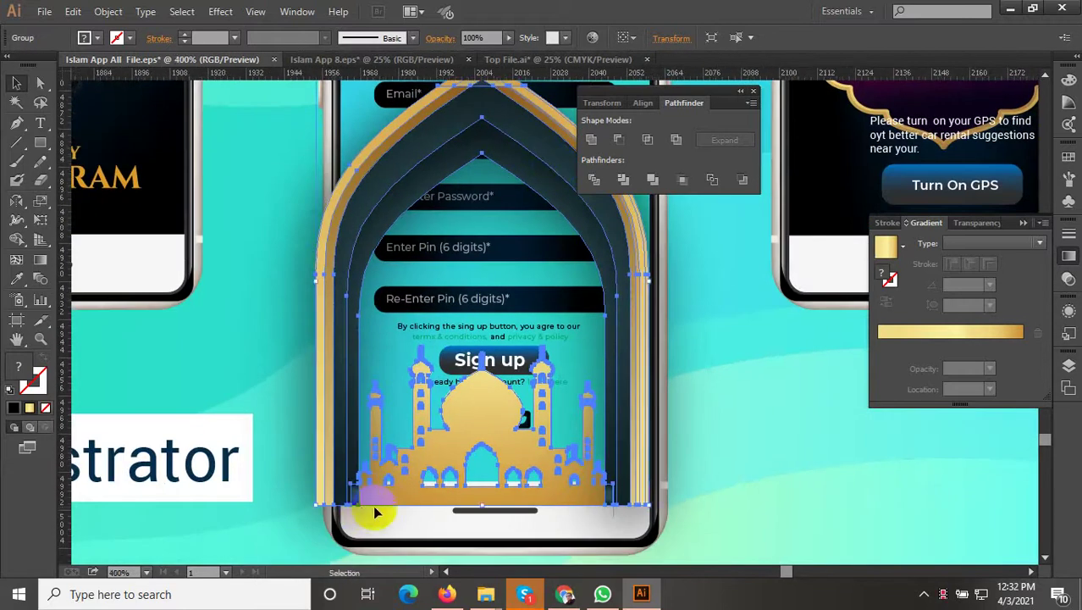
Move the arch group up so its base rests on the upper edge of the sign-up phone's white bottom bar.
scroll(374, 508, "up", 3)
left_click_drag(577, 489, 585, 435)
scroll(406, 513, "down", 3)
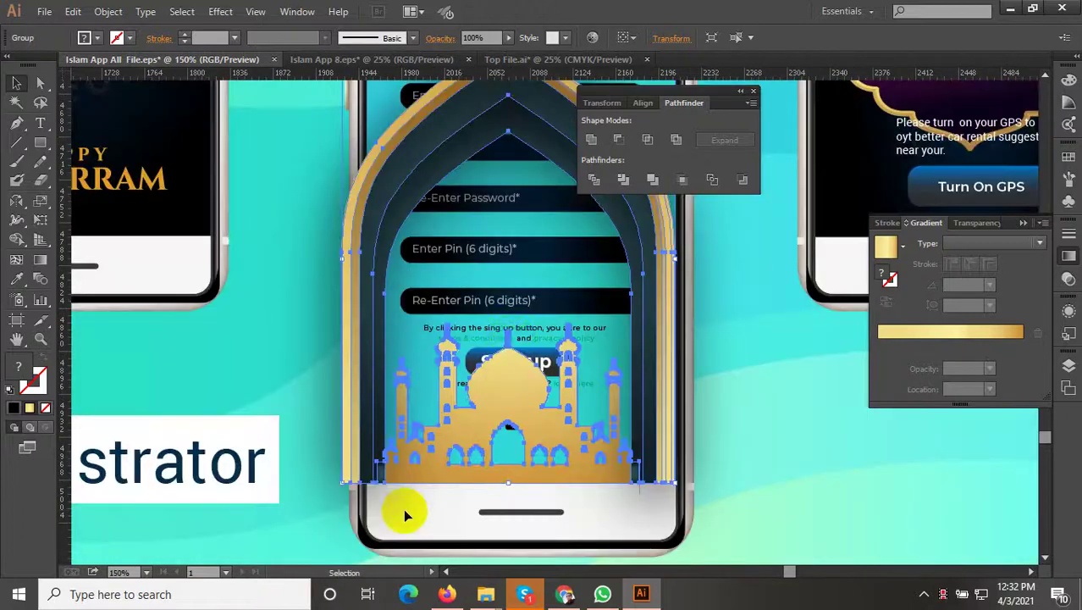
left_click_drag(500, 306, 476, 251)
scroll(457, 365, "down", 3)
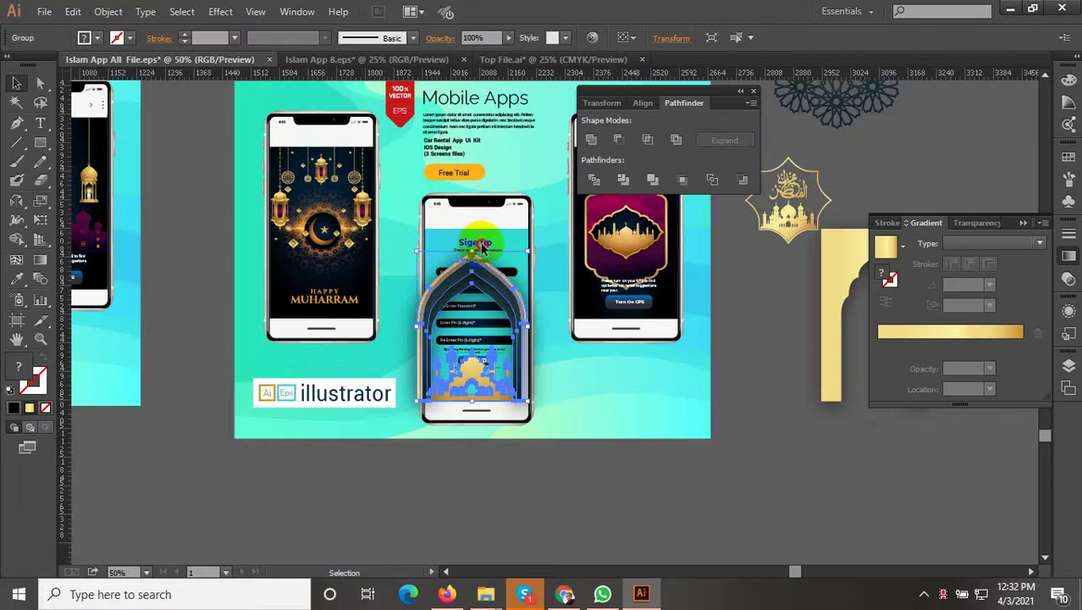
left_click(755, 440)
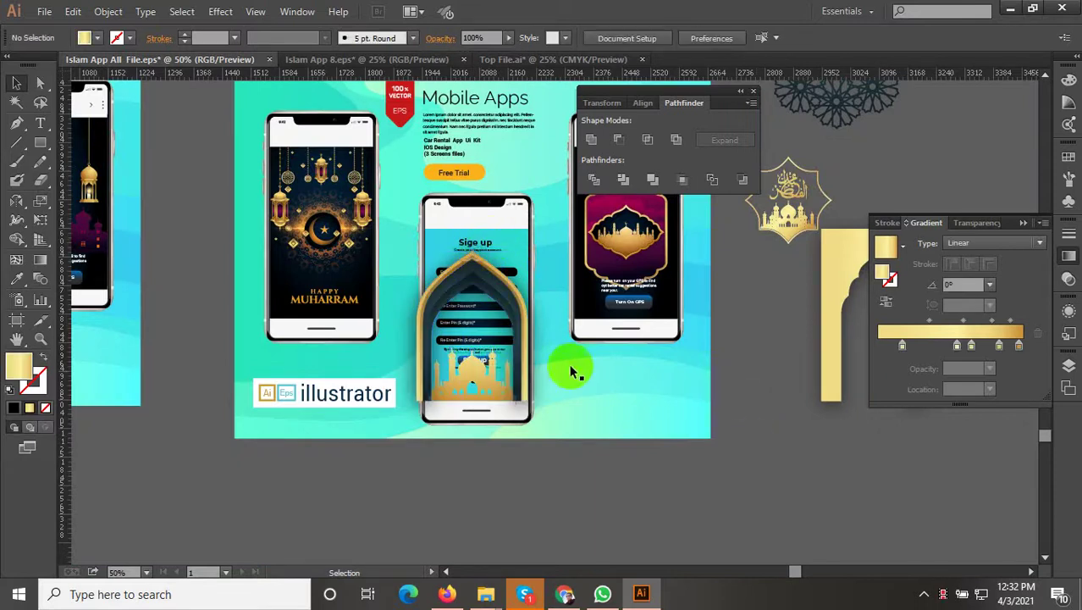
Move the arch group down until its tip overlaps the Email field of the sign-up screen.
left_click(476, 254)
scroll(476, 254, "up", 2)
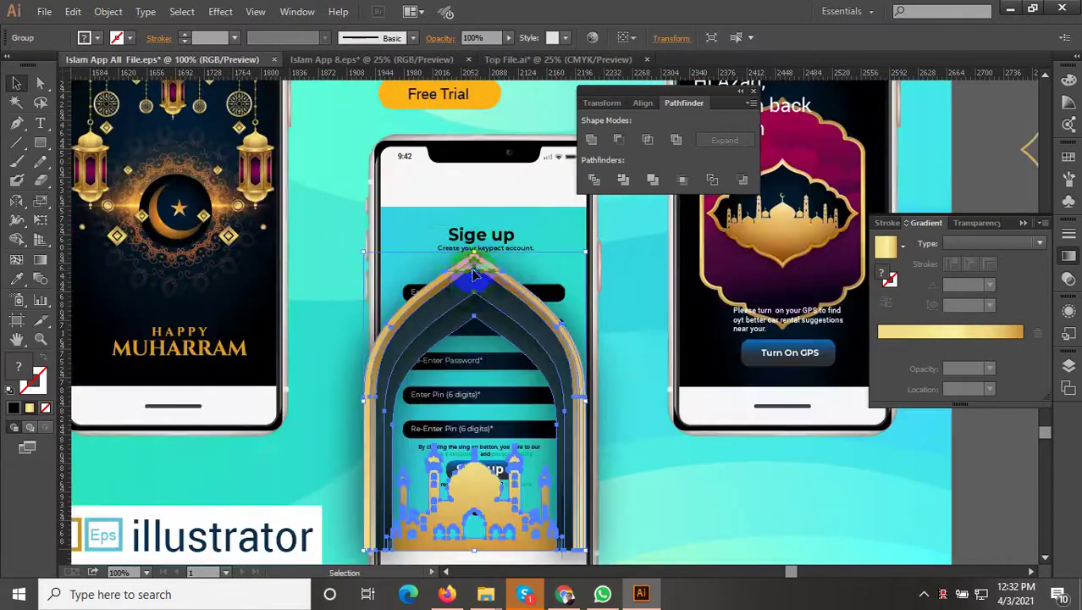
left_click_drag(474, 272, 471, 313)
Bring the sign-up form group with its heading, fields and button in front of the arch artwork.
left_click(474, 239)
key("ctrl+shift+bracketright")
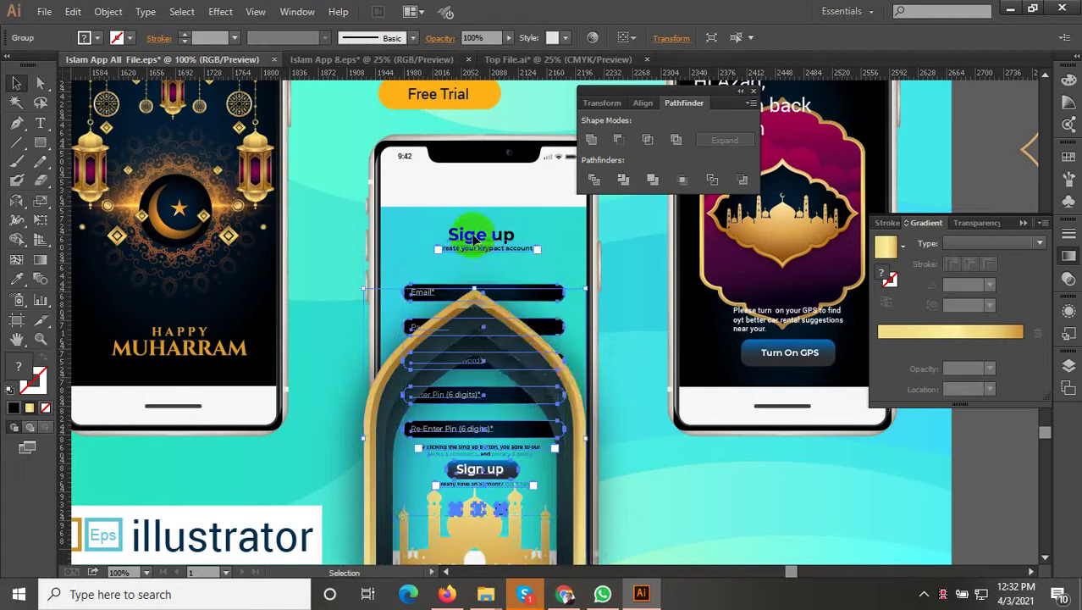
right_click(487, 237)
mouse_move(510, 368)
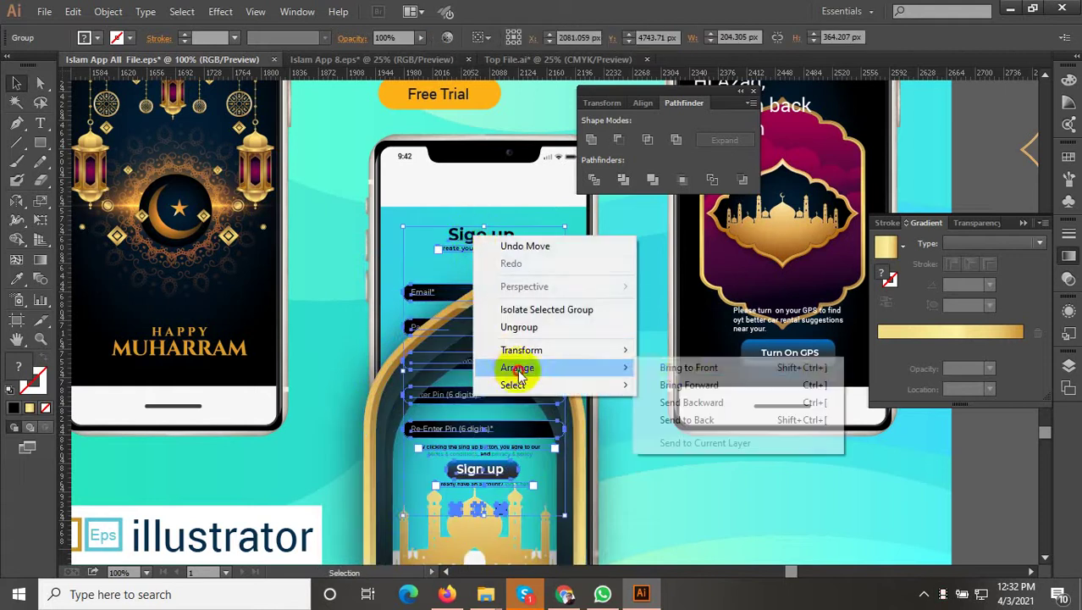
left_click(700, 369)
Move the arch group up and sideways to line up its left edge with the sign-up screen's left edge.
scroll(583, 366, "down", 3, "alt")
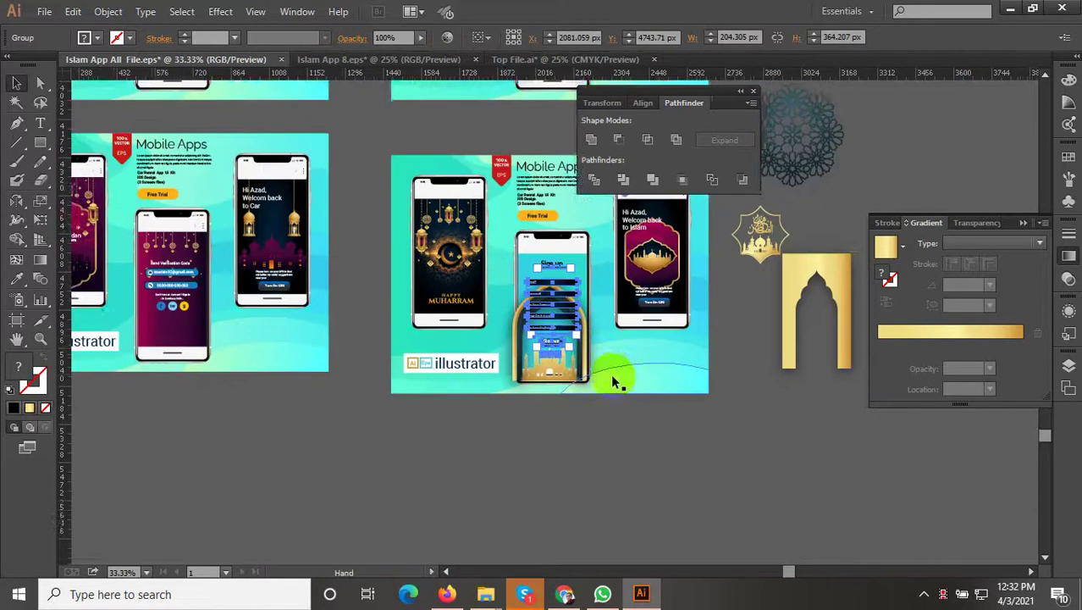
scroll(610, 373, "down", 1)
scroll(554, 362, "up", 3, "alt")
left_click_drag(454, 399, 464, 337)
scroll(615, 424, "up", 1, "alt")
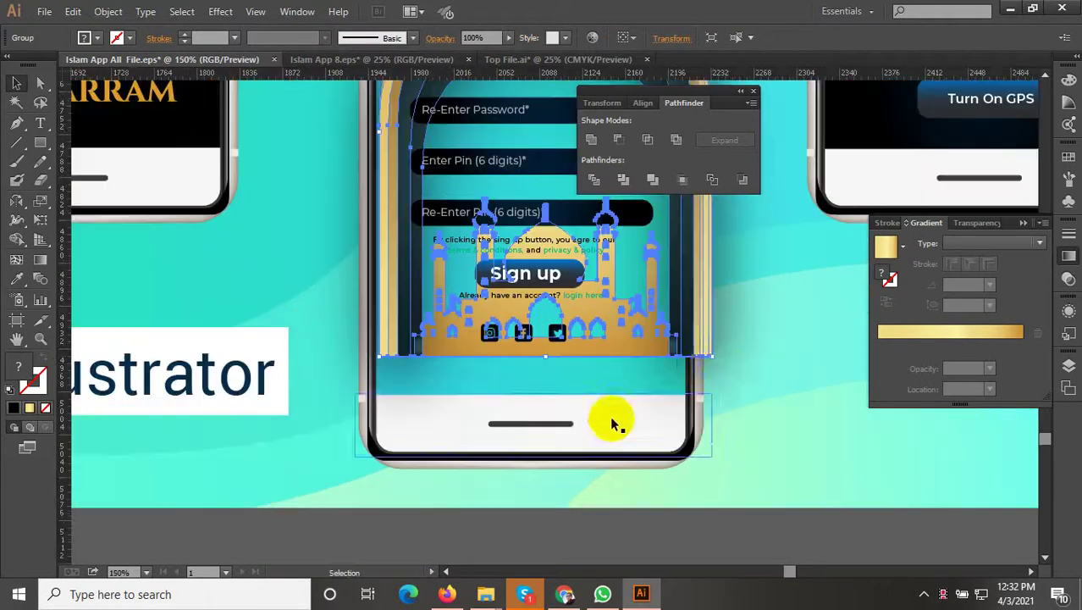
Scale the arch group down proportionally to about 259 × 348 px to fit the sign-up screen's width.
left_click_drag(714, 357, 354, 338)
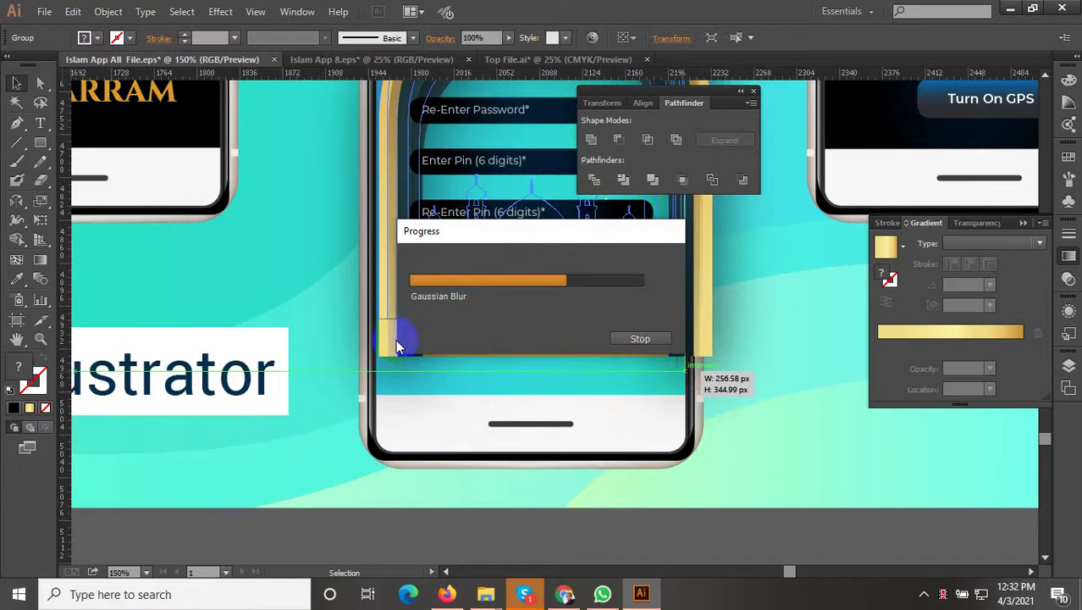
scroll(396, 342, "up", 1)
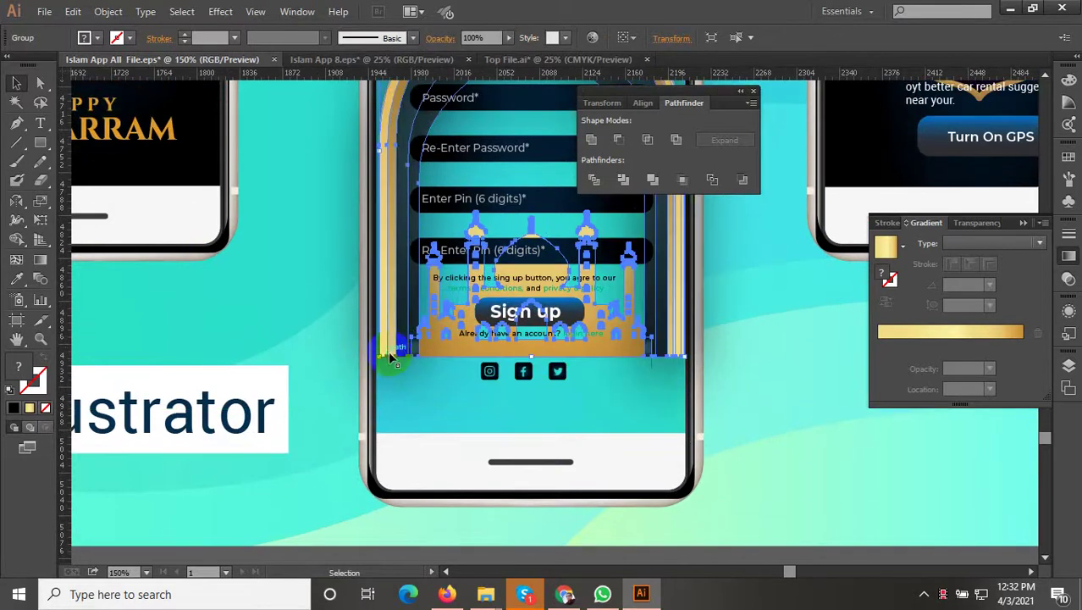
scroll(371, 365, "up", 2)
scroll(372, 369, "up", 2)
left_click_drag(391, 347, 386, 358)
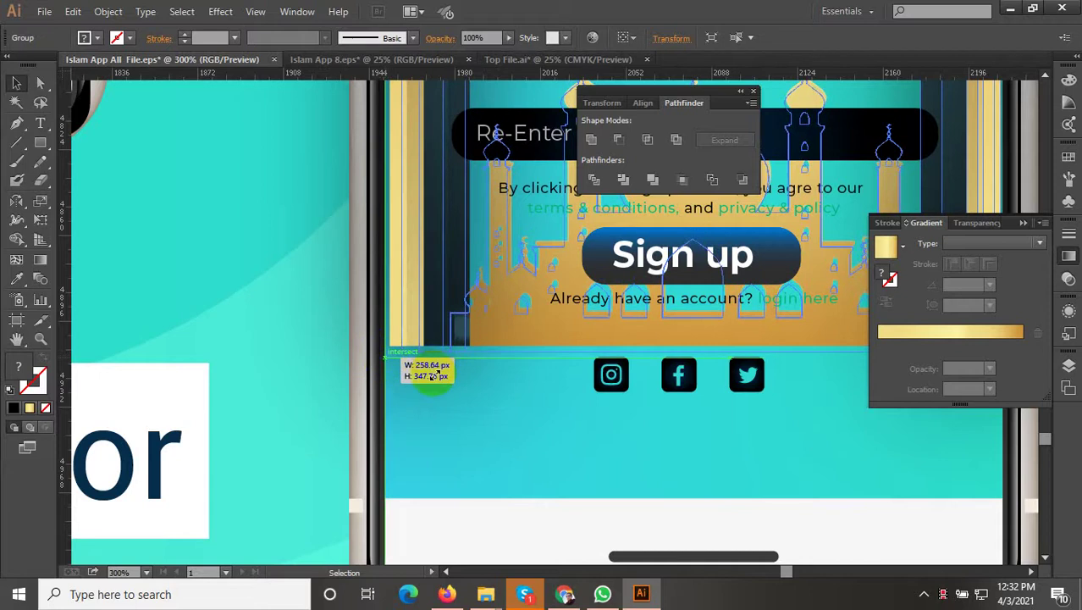
left_click_drag(434, 374, 427, 375)
Move the scaled arch group down so its base meets the white bottom bar of the sign-up phone.
left_click_drag(479, 328, 428, 525)
scroll(429, 525, "down", 4)
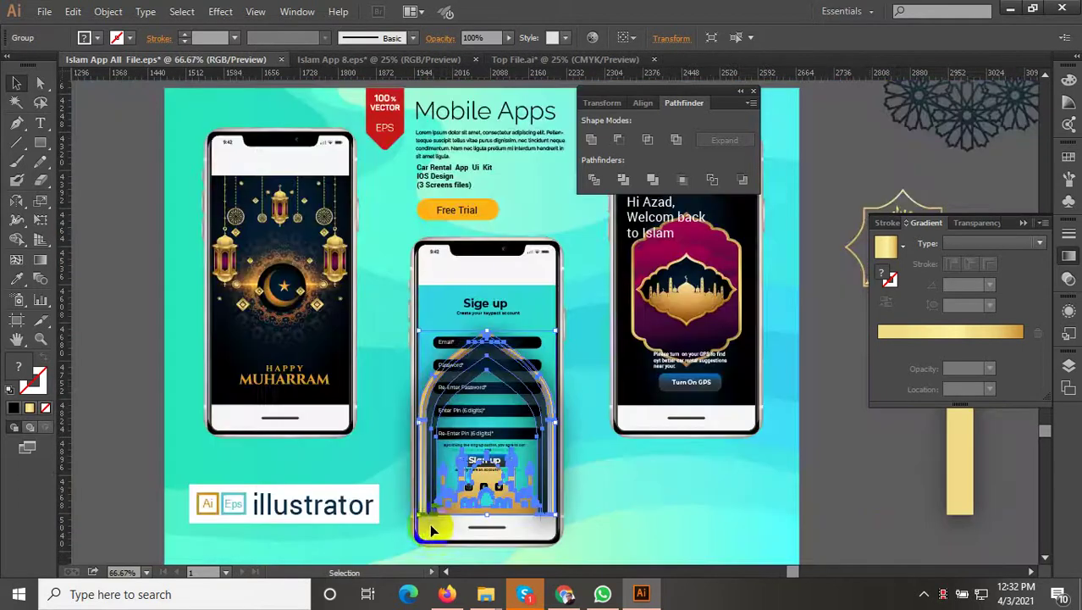
left_click(868, 492)
Stretch the arch group upward, keeping its base fixed, until its tip reaches the line beneath the sign-up heading.
left_click_drag(870, 491, 802, 434)
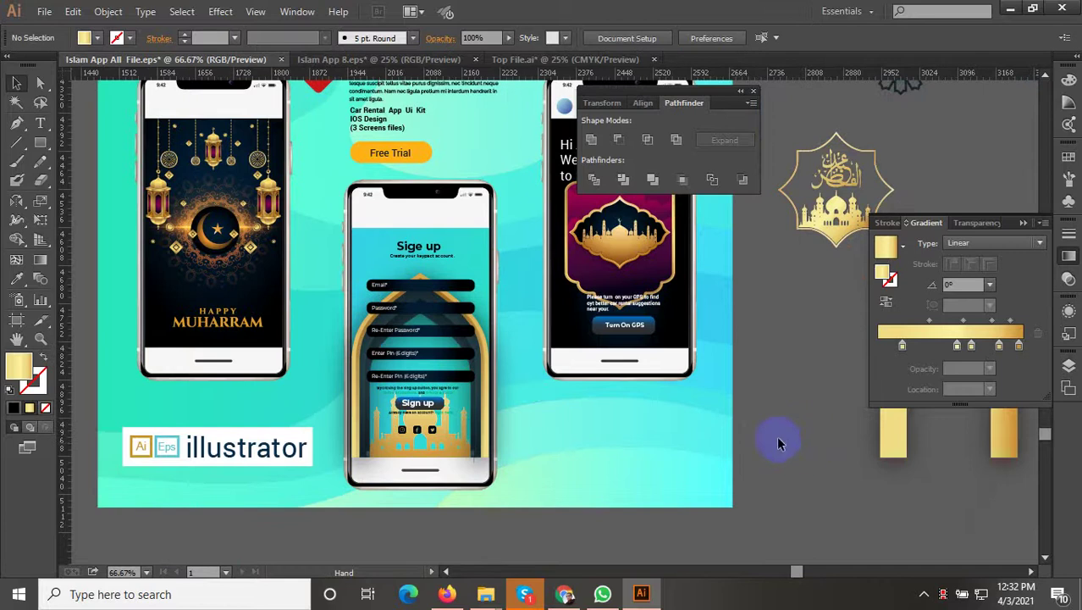
scroll(420, 283, "up", 1)
left_click(509, 462)
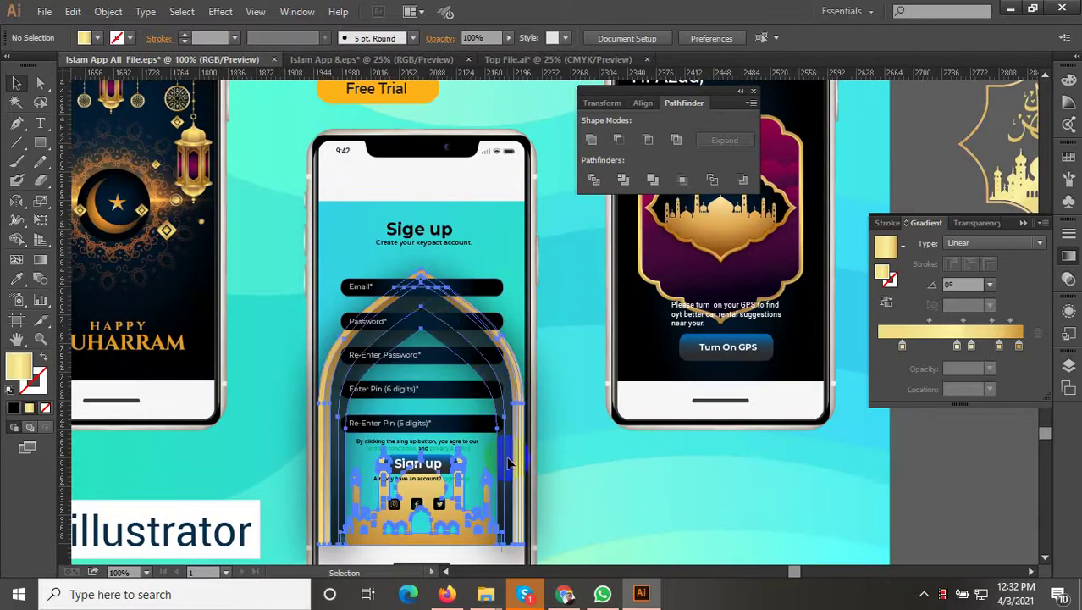
left_click_drag(421, 273, 433, 244)
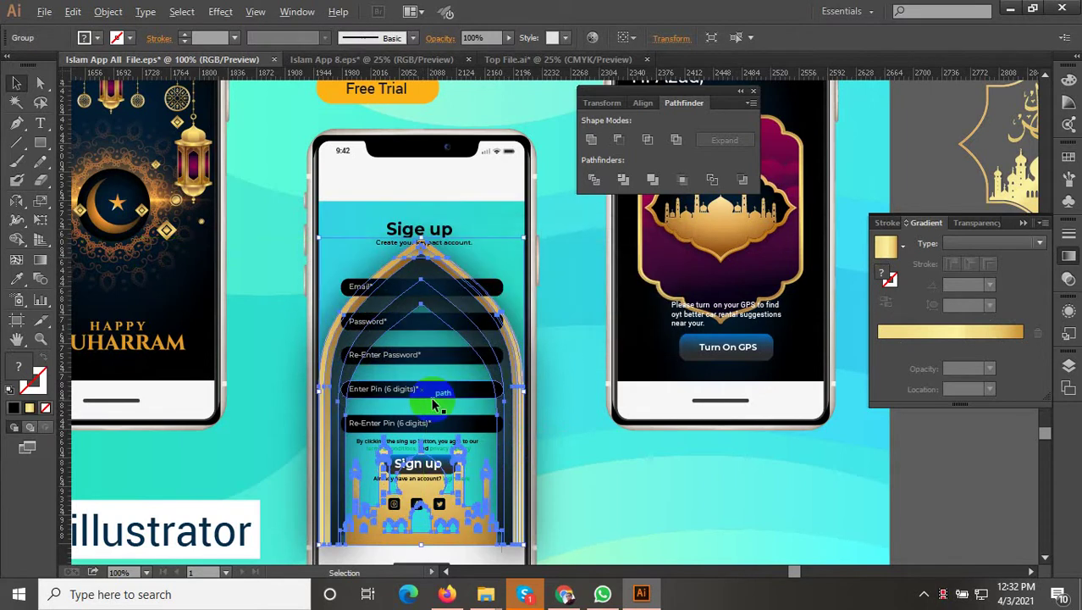
scroll(432, 407, "down", 4)
left_click(580, 486)
Move the gold calligraphy ornament and the old gold arch panel together about 180 px farther away from the mockup.
left_click_drag(583, 498, 650, 471)
scroll(628, 391, "up", 2)
scroll(616, 413, "down", 1)
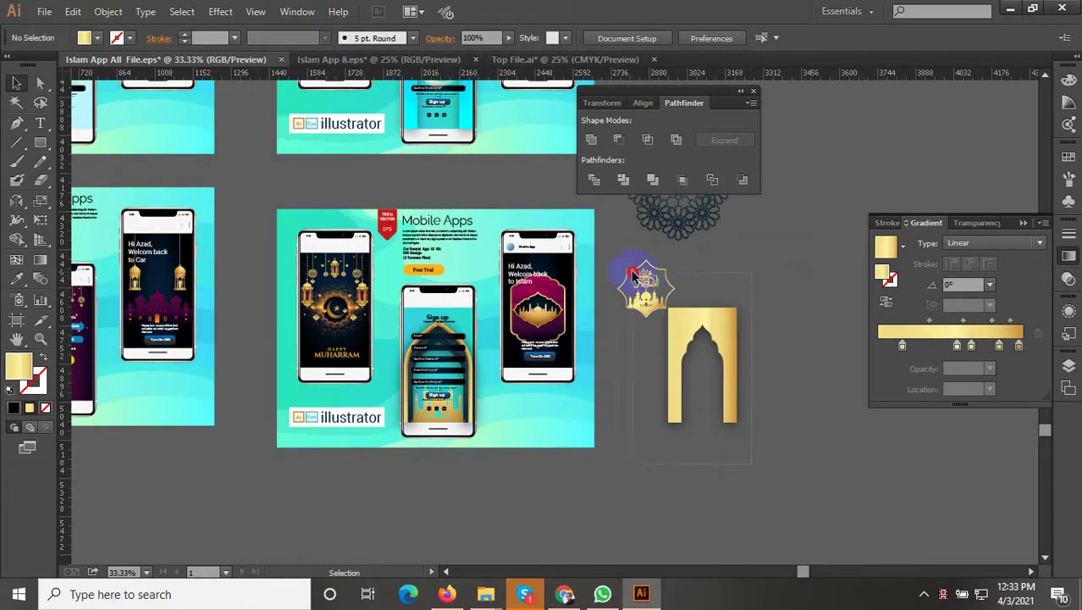
left_click_drag(648, 307, 653, 402)
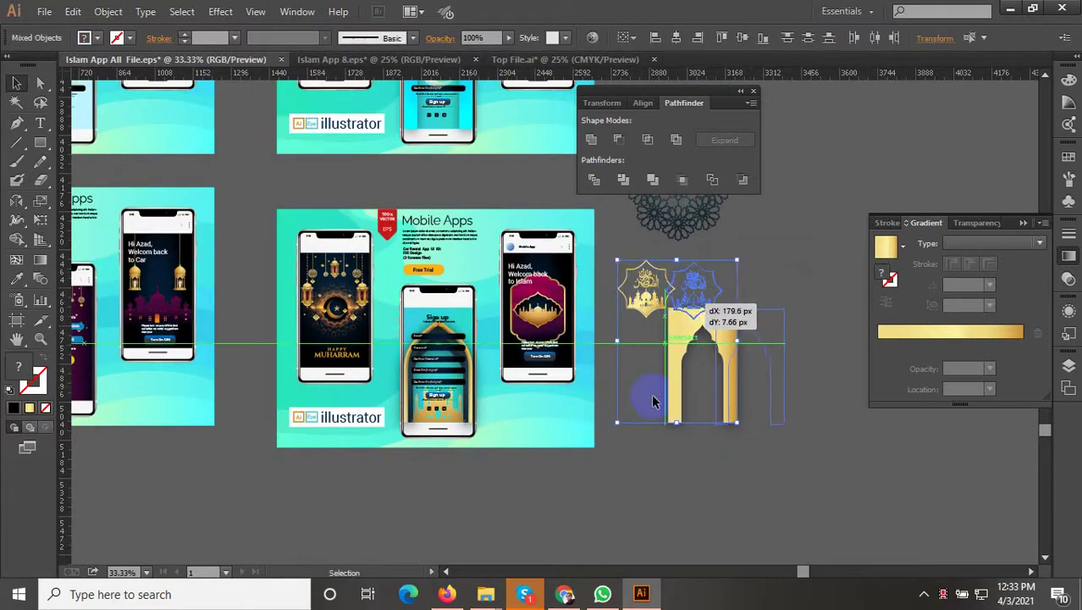
left_click(643, 479)
left_click_drag(641, 489, 704, 463)
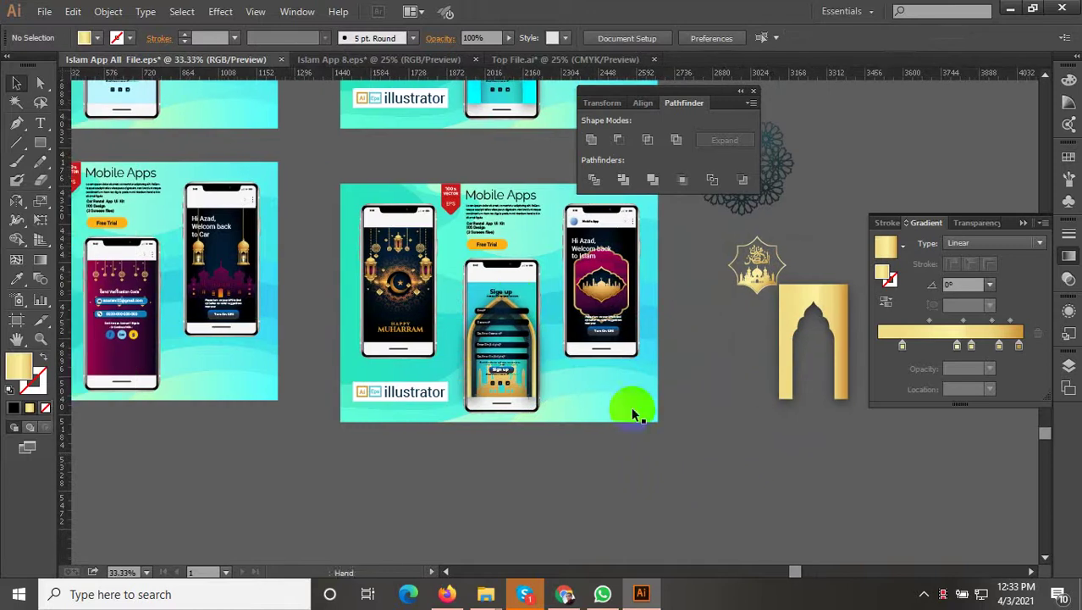
Recolor the sign-up screen's background rectangle with the dark navy radial gradient sampled from the Muharram and welcome phone screens.
scroll(513, 303, "up", 2)
scroll(513, 300, "up", 2)
left_click(547, 286)
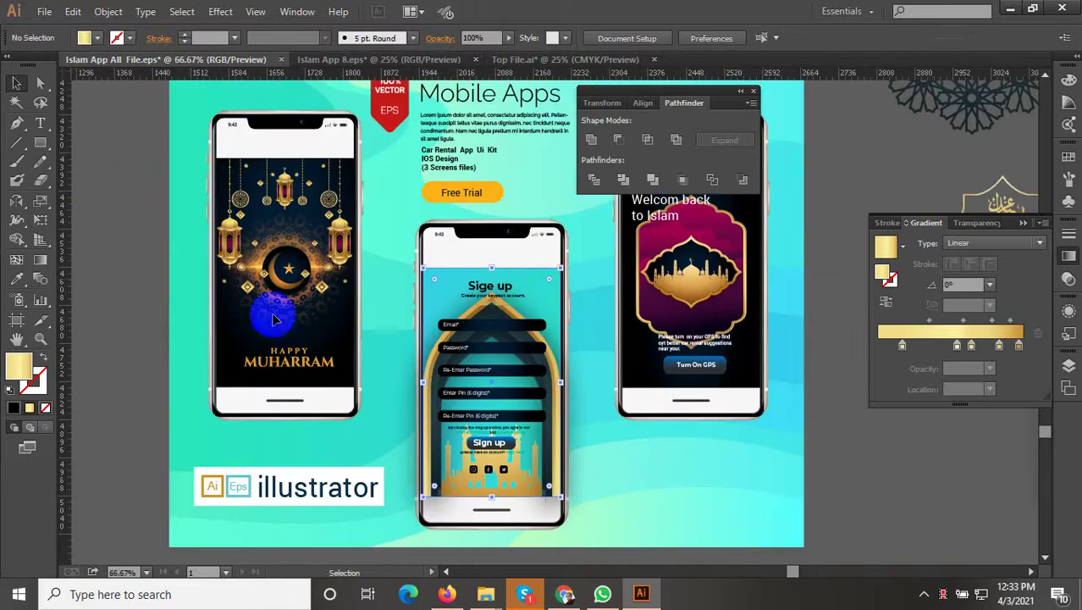
left_click(17, 281)
left_click(331, 325)
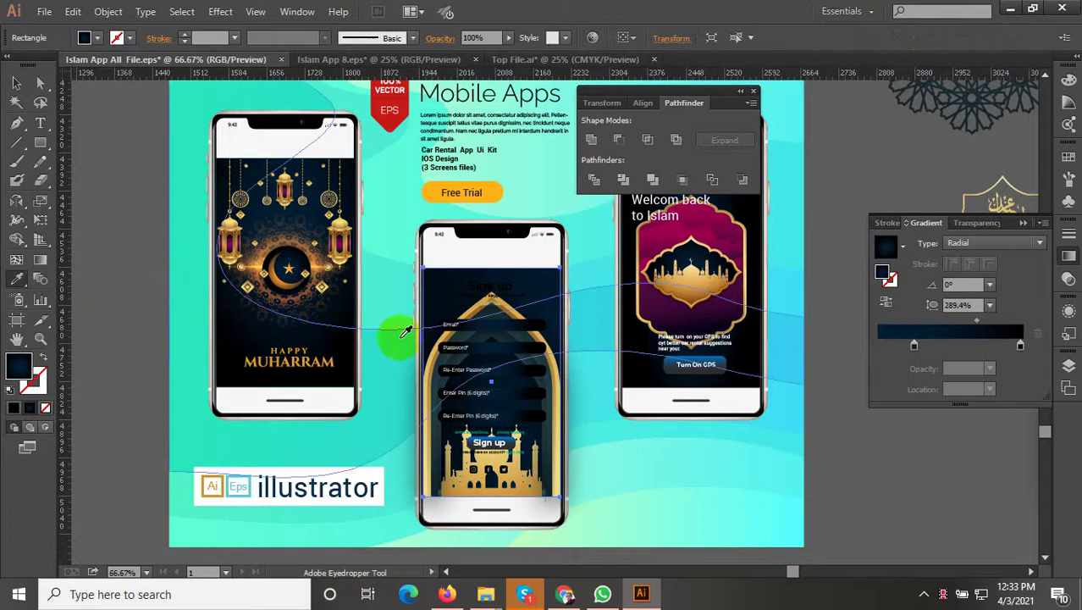
left_click(652, 339)
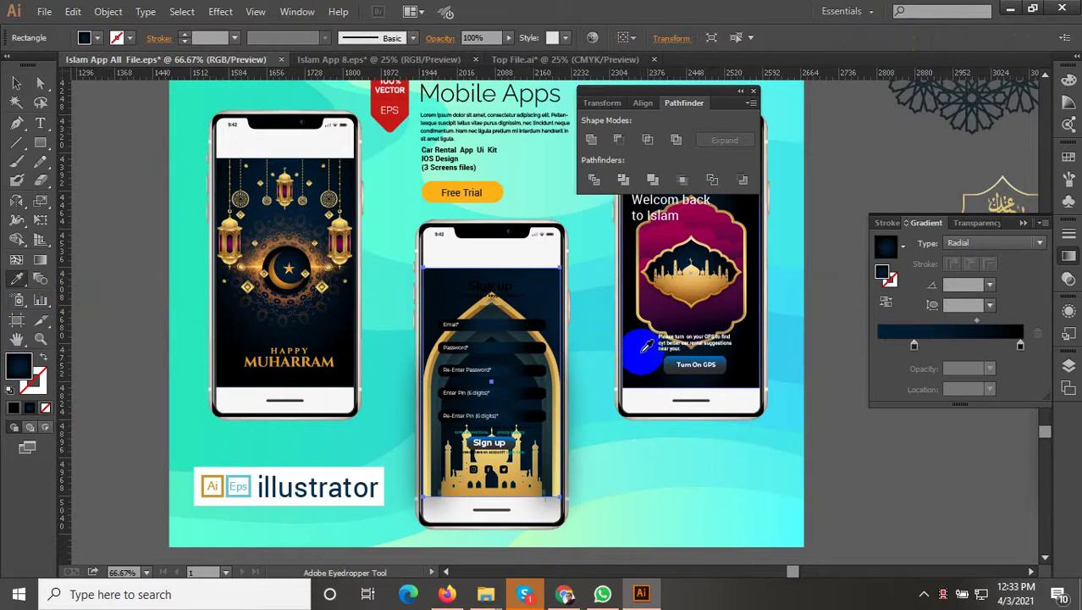
scroll(513, 453, "down", 2)
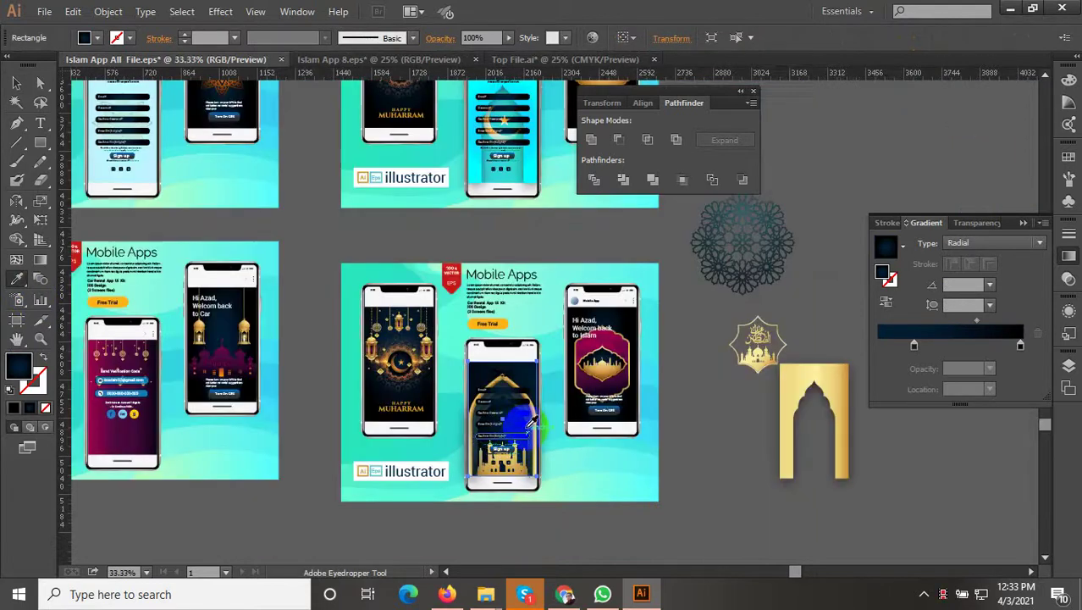
Try the magenta-purple gradient of the neighboring mockup, then the cyan radial gradient of the mockup above, on the sign-up background.
scroll(511, 256, "up", 1)
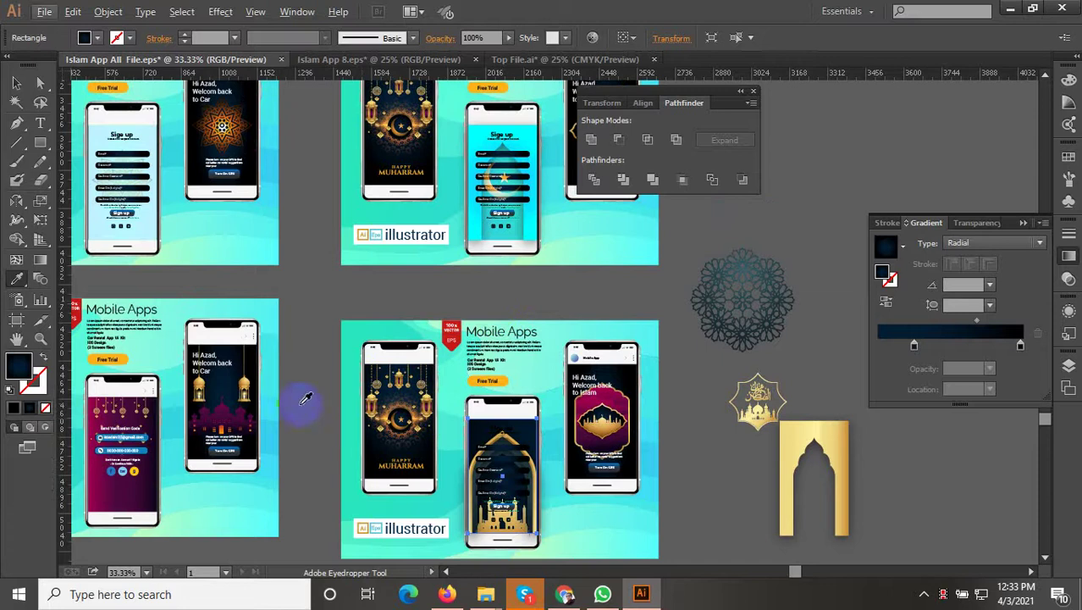
left_click(138, 490)
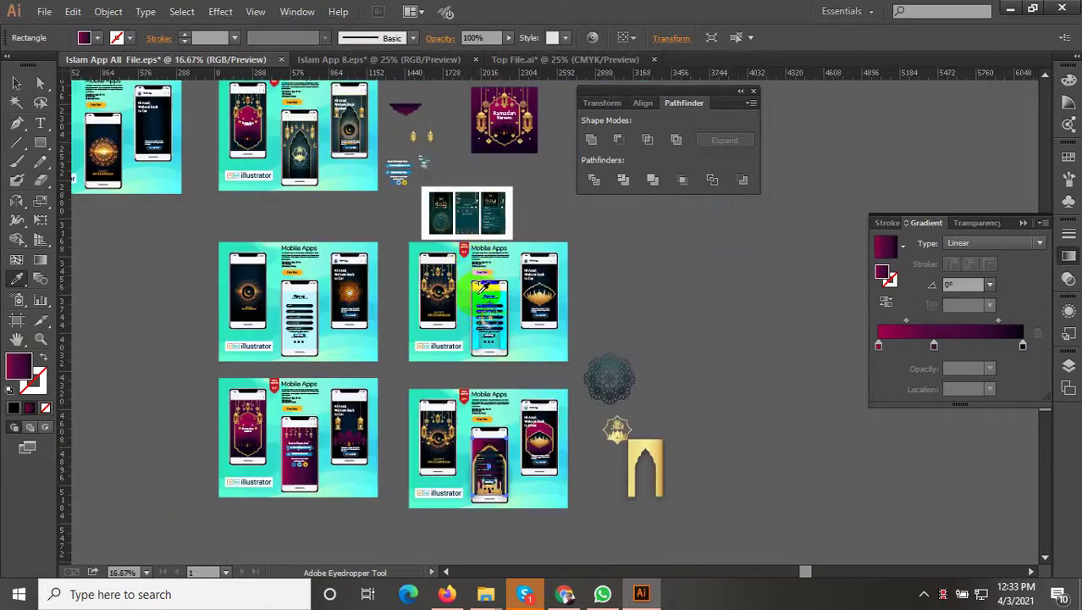
scroll(477, 457, "down", 2)
left_click(479, 298)
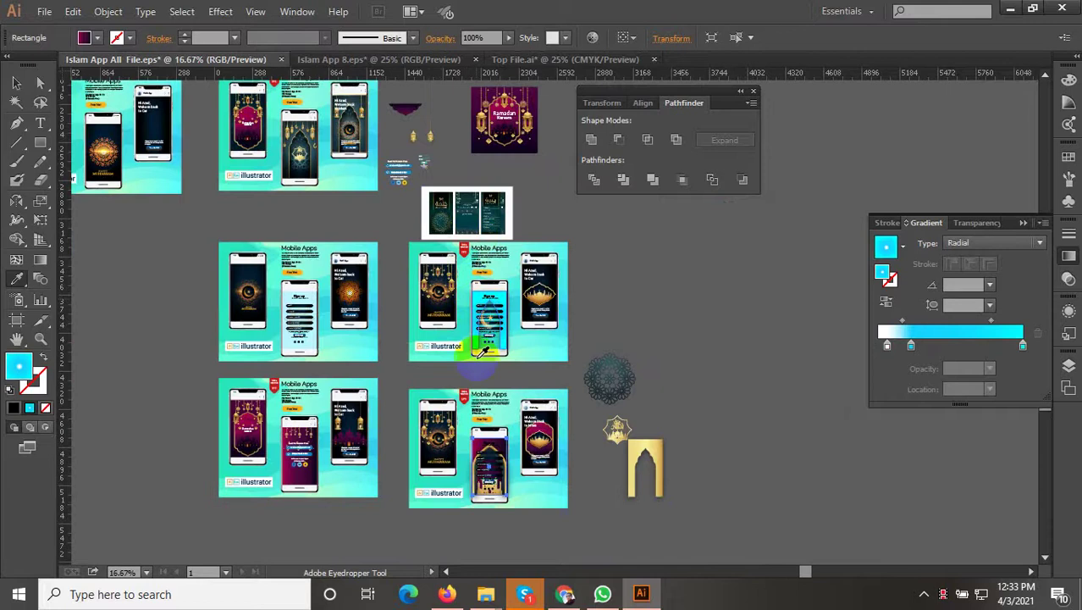
key("ctrl+plus")
key("ctrl+plus")
key("ctrl+plus")
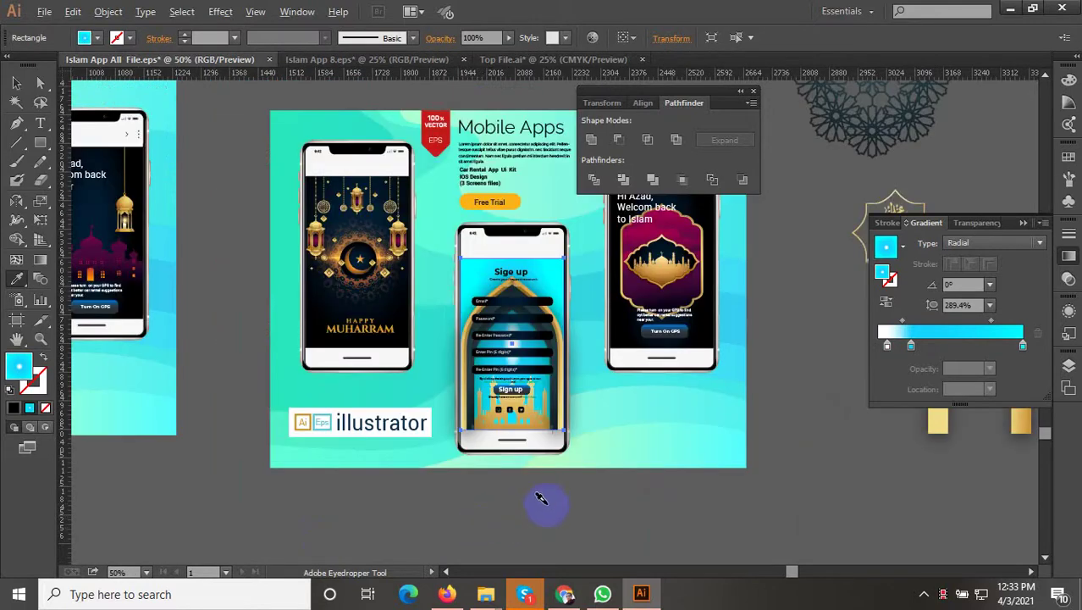
Apply the pale blue radial gradient of the upper-left mockup's sign-up screen to the background rectangle and deselect it.
scroll(643, 500, "down", 2)
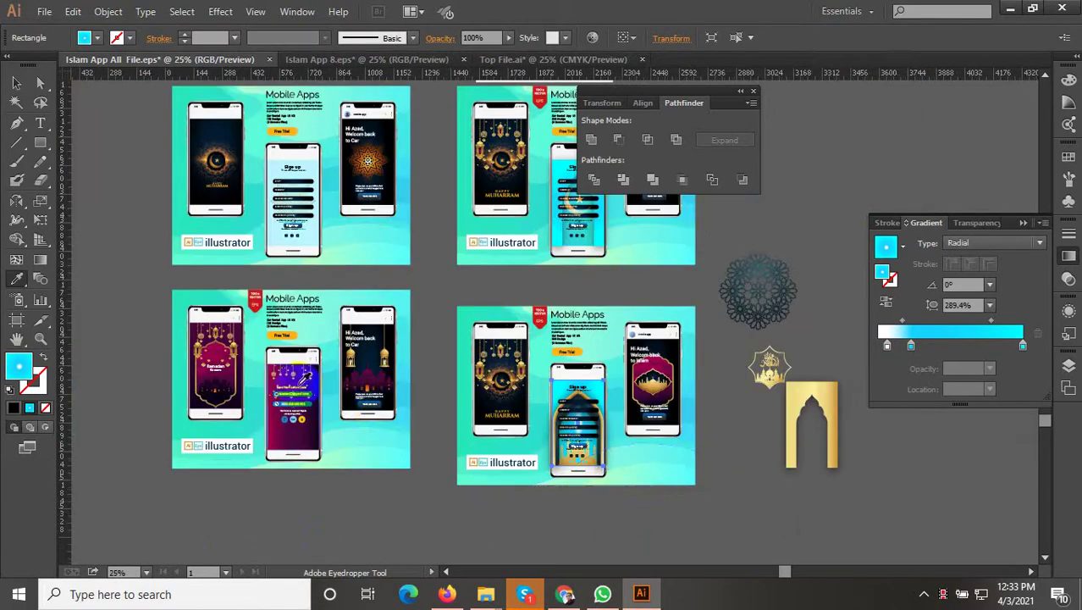
left_click(312, 238)
scroll(519, 508, "up", 3)
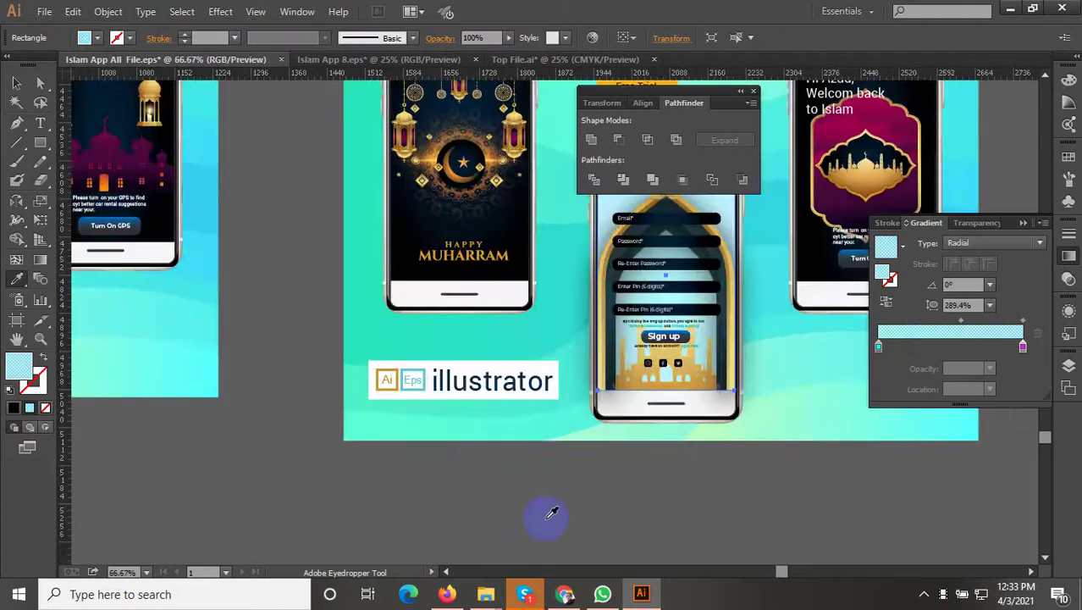
scroll(517, 479, "down", 2)
scroll(544, 459, "up", 1)
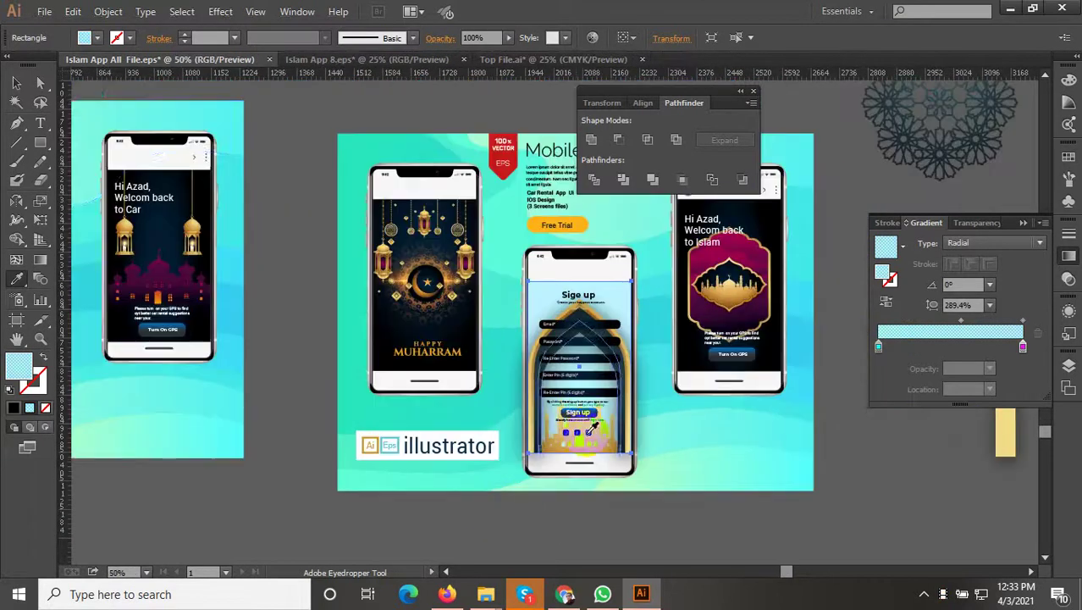
left_click(16, 83)
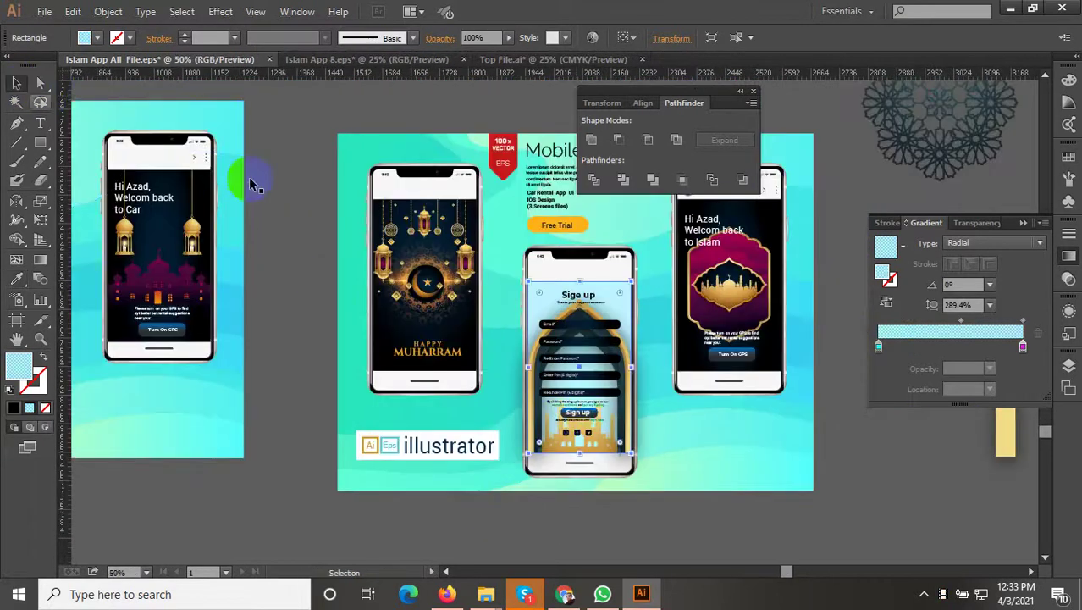
left_click(311, 238)
scroll(625, 367, "up", 1)
scroll(386, 460, "down", 2)
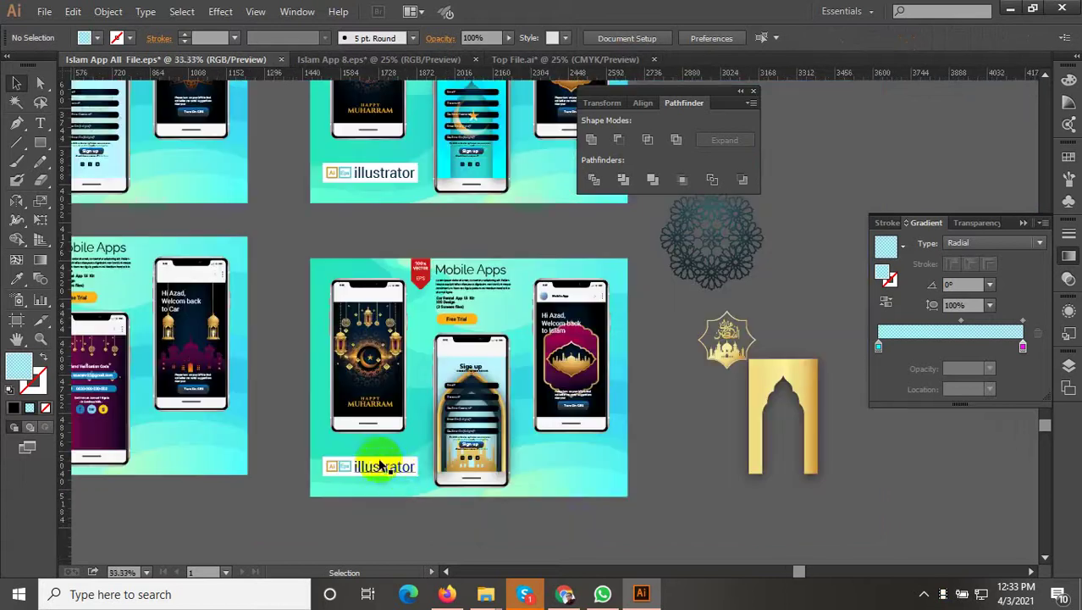
left_click_drag(640, 537, 305, 250)
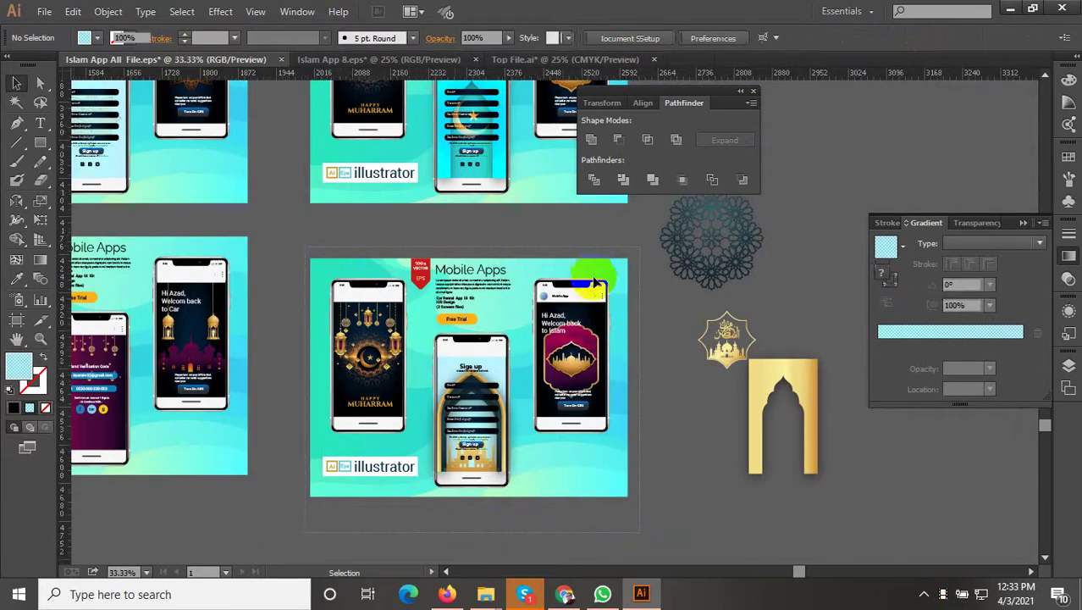
scroll(515, 271, "up", 2)
left_click(496, 329)
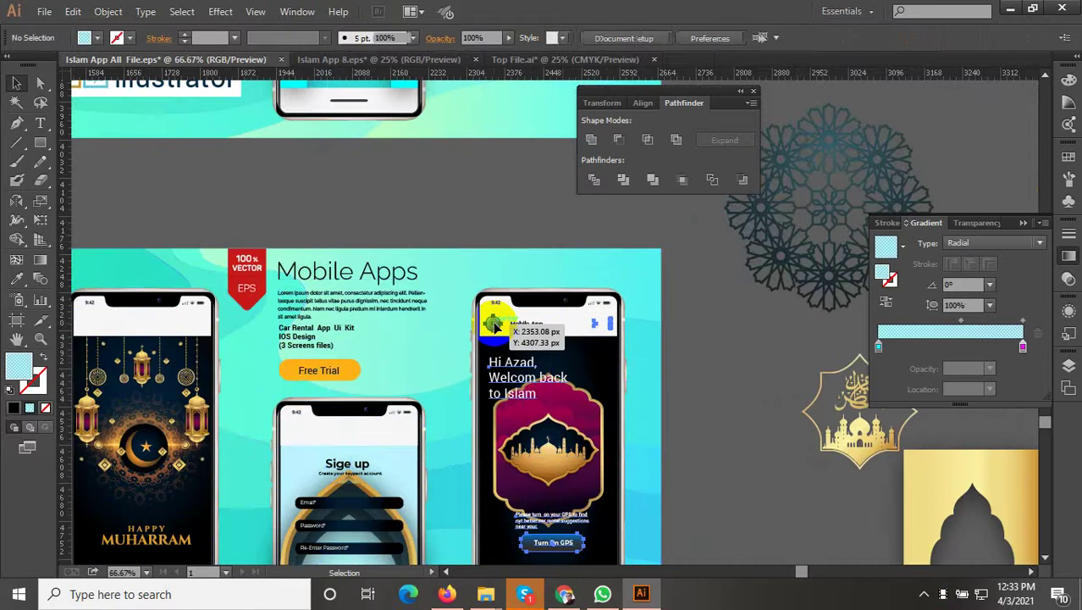
left_click(496, 329)
double_click(495, 326)
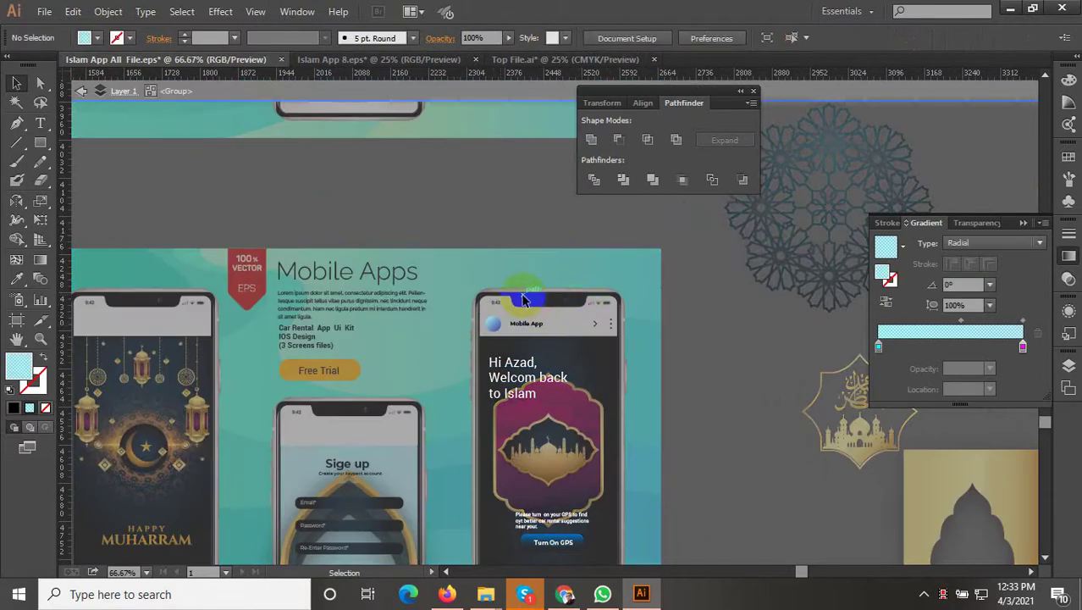
double_click(523, 299)
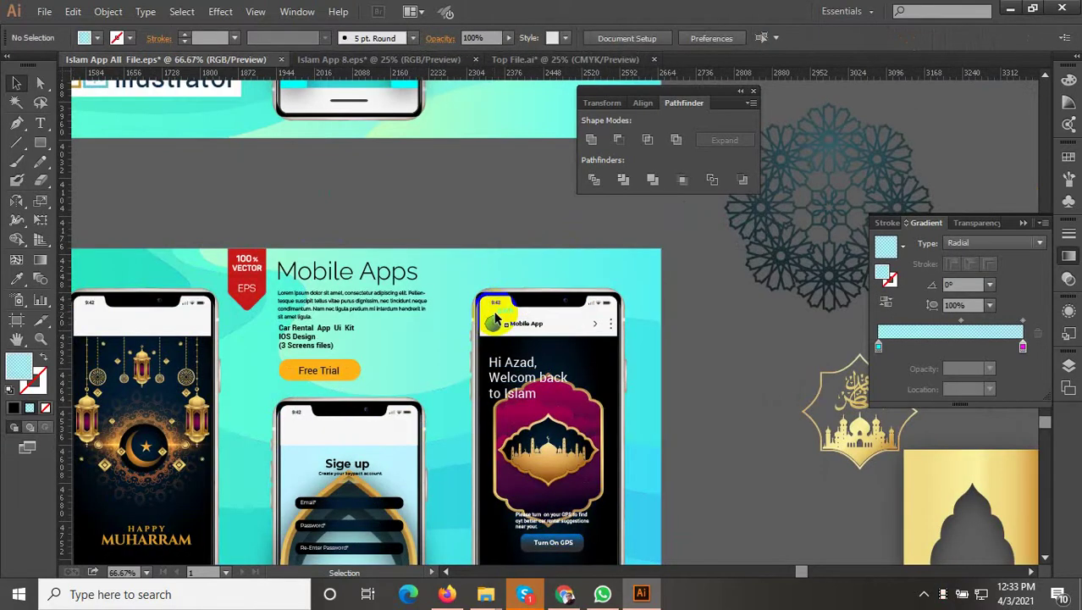
Select the complete restyled mockup, including its background and all three phones, for copying into a separate file.
scroll(501, 320, "down", 2)
left_click_drag(629, 449, 614, 418)
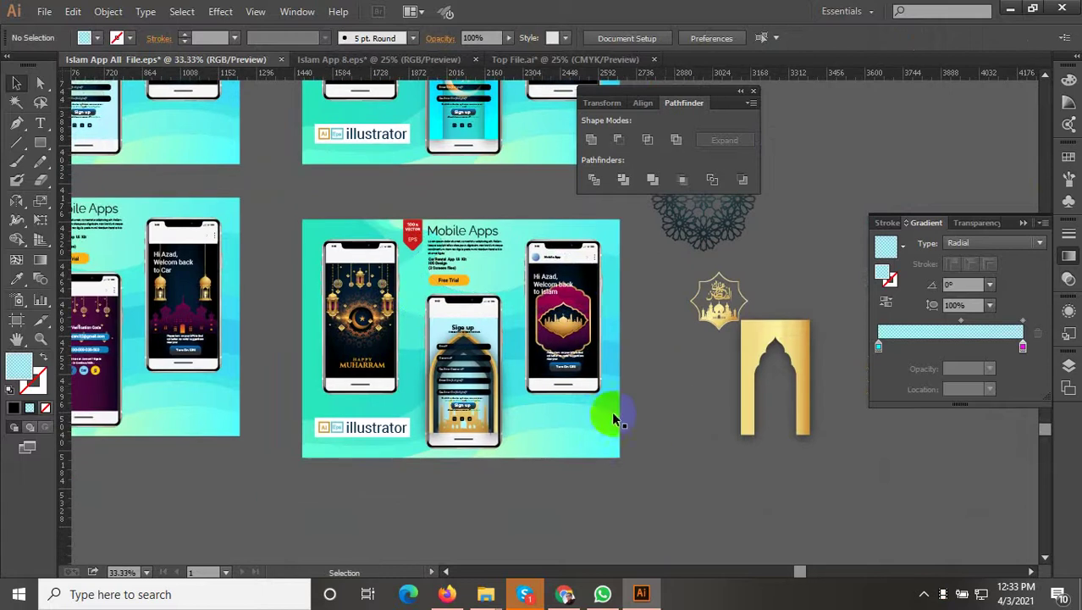
scroll(476, 440, "up", 4)
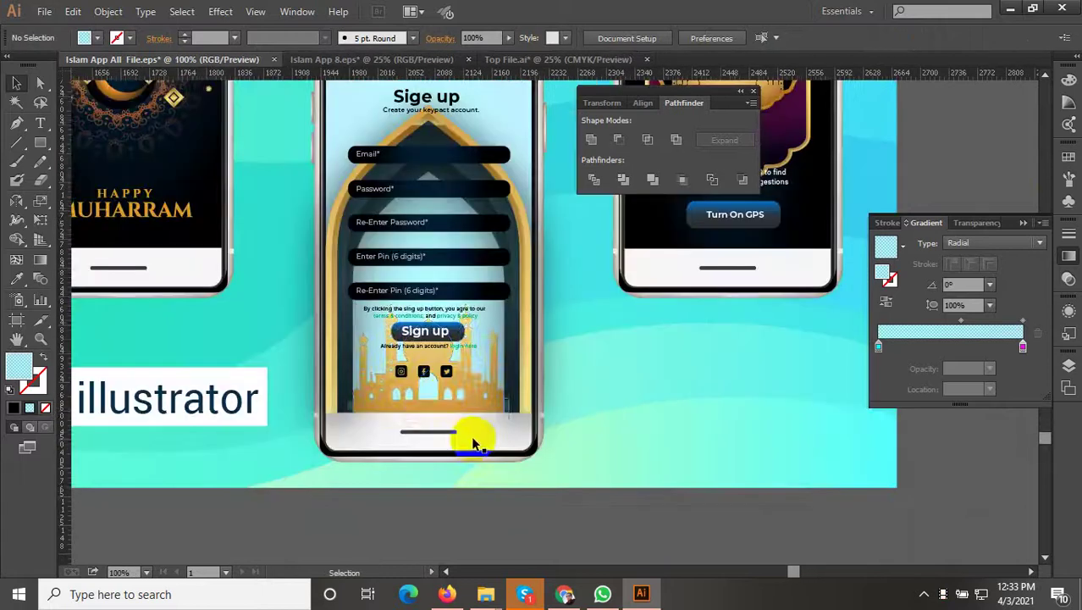
scroll(427, 403, "up", 2)
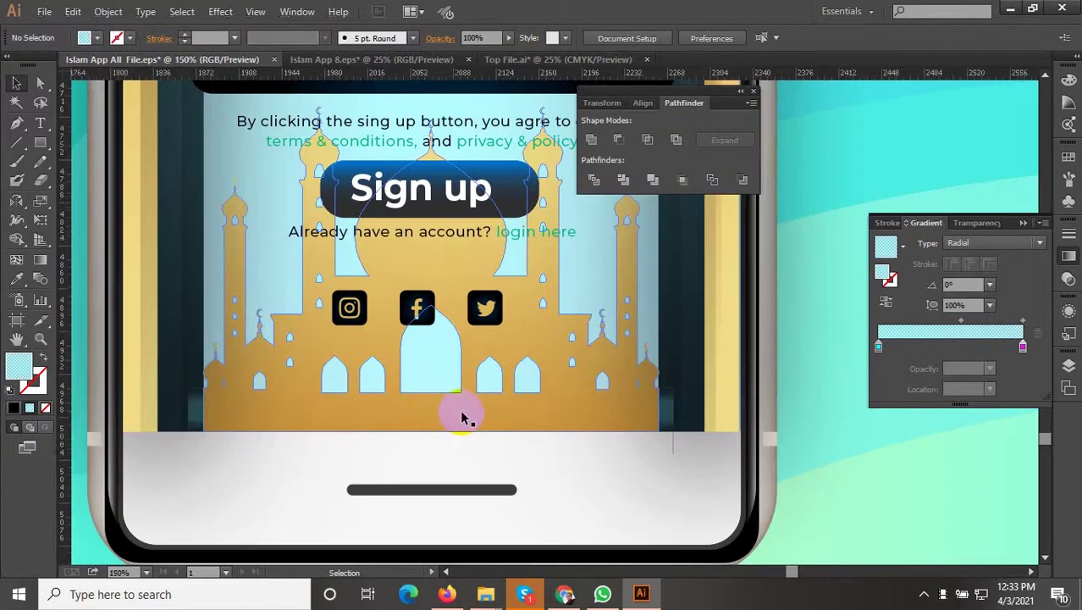
scroll(459, 411, "down", 2)
scroll(462, 417, "down", 2)
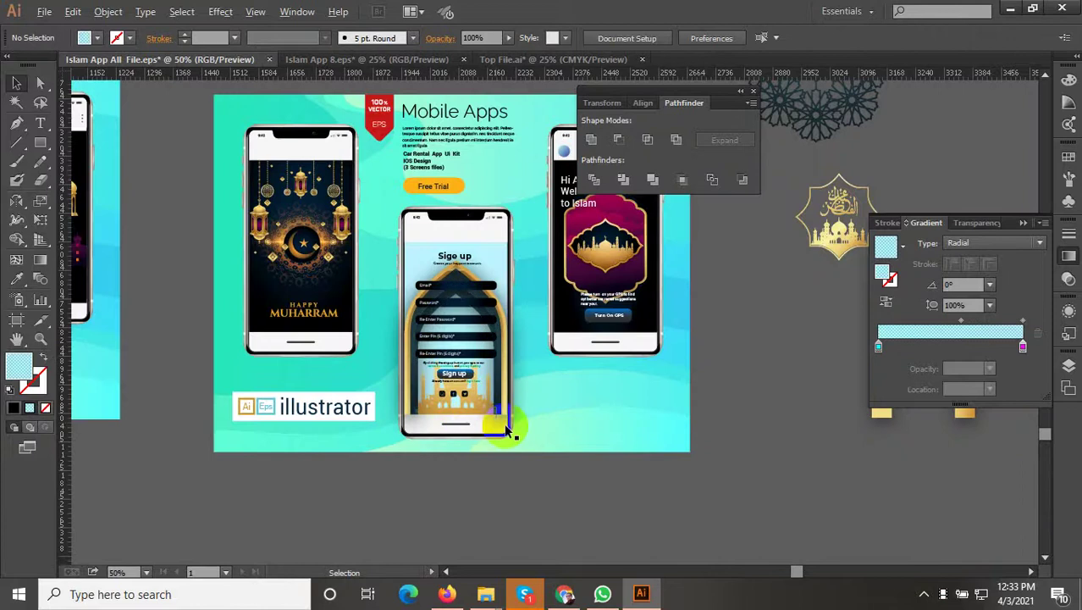
scroll(508, 428, "down", 2)
left_click_drag(633, 473, 319, 207)
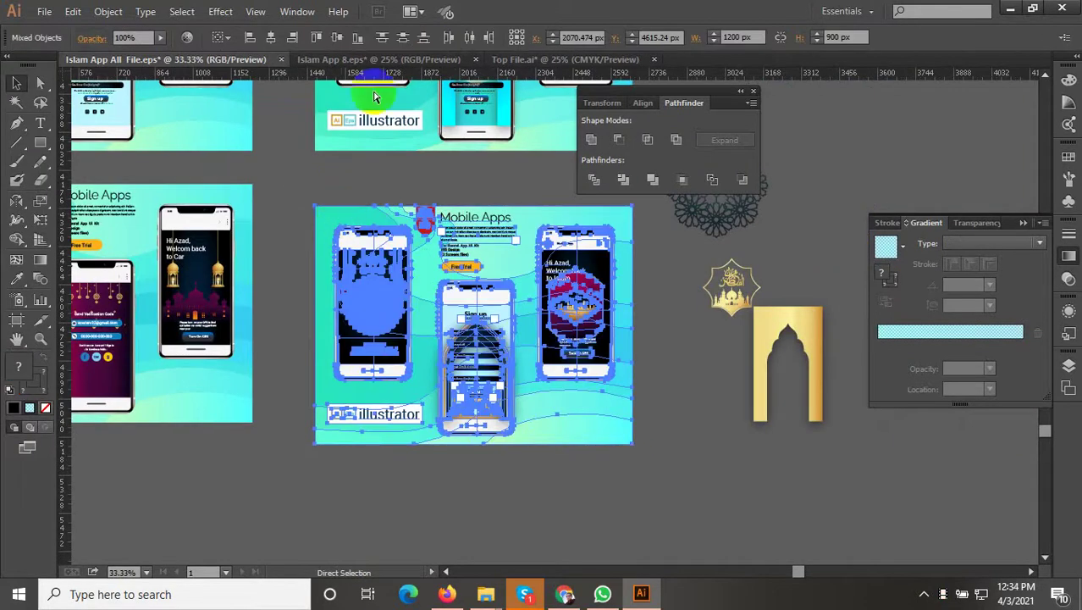
Replace the old mockup in Islam App 8.eps with a pasted copy of the restyled one and select all of it.
left_click(373, 60)
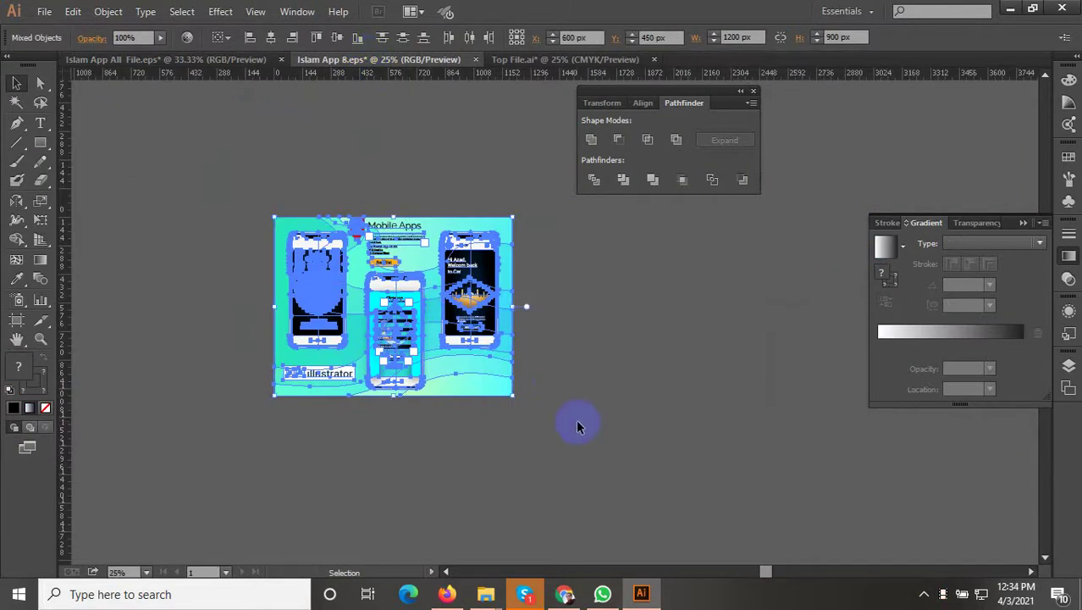
key("Delete")
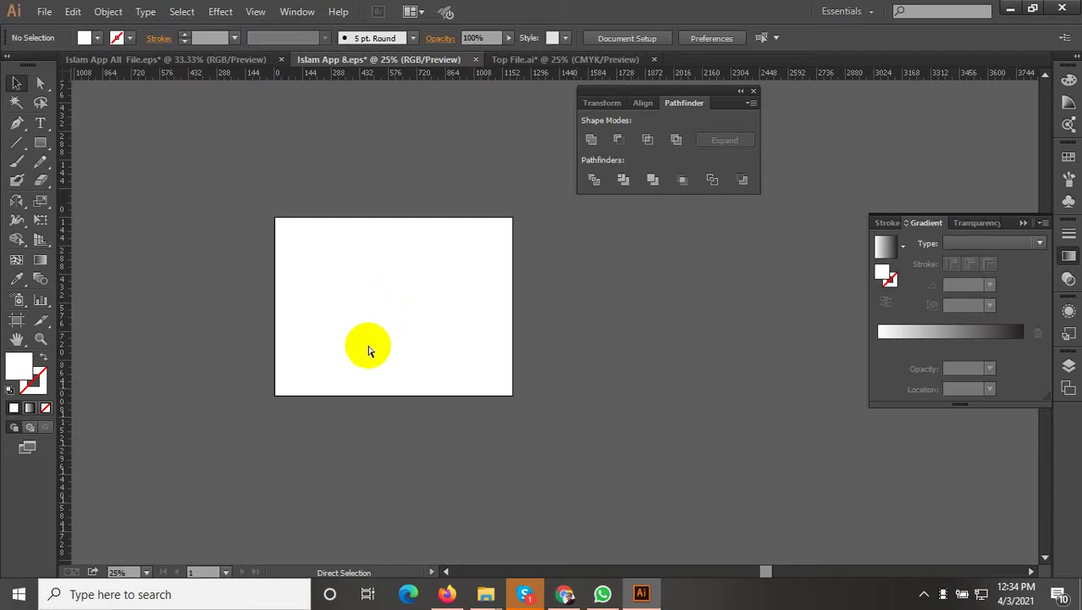
left_click(354, 170)
left_click(258, 61)
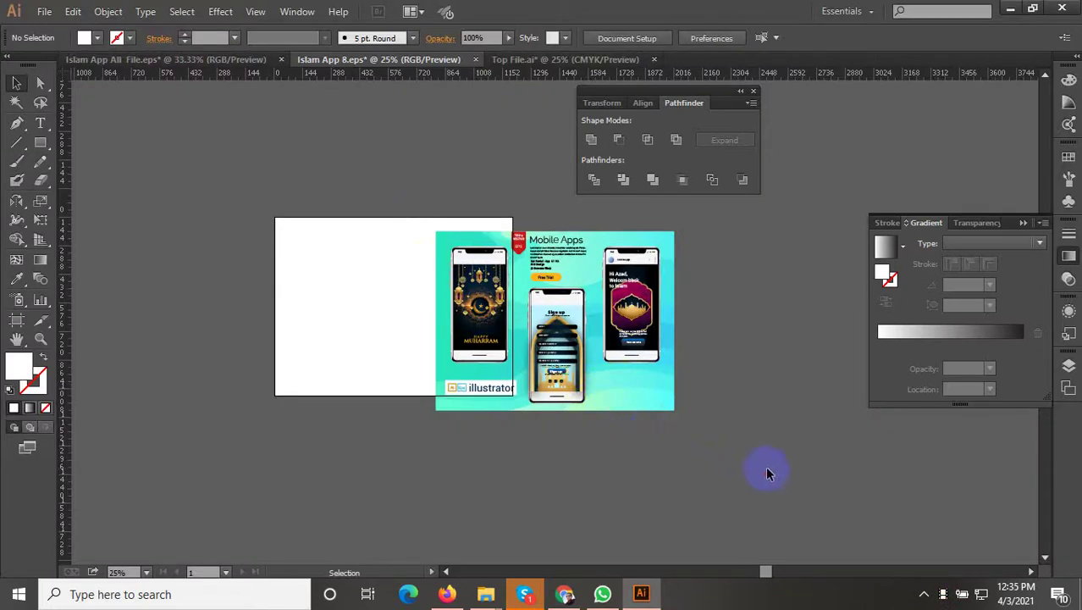
left_click_drag(767, 470, 401, 208)
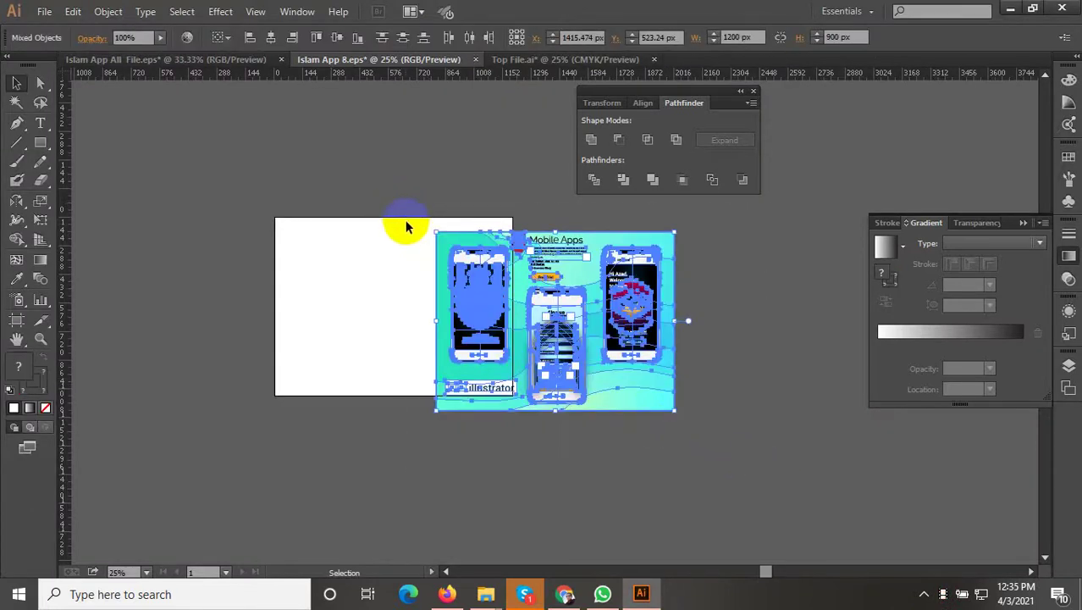
scroll(284, 211, "up", 3)
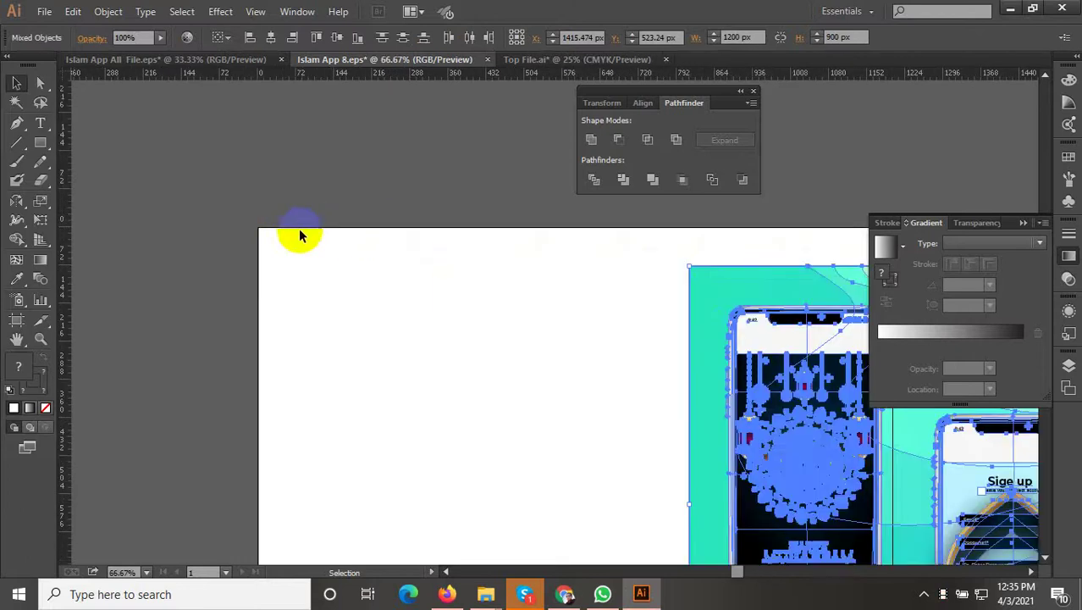
left_click_drag(692, 300, 323, 307)
scroll(258, 234, "up", 8)
scroll(339, 310, "down", 6)
scroll(341, 339, "down", 5)
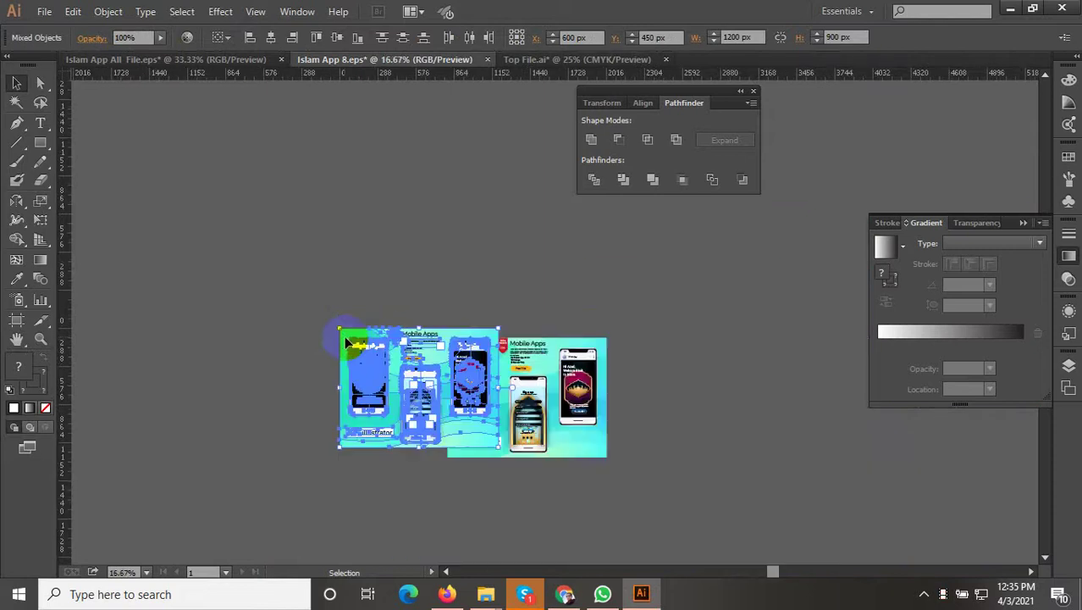
scroll(572, 438, "up", 1)
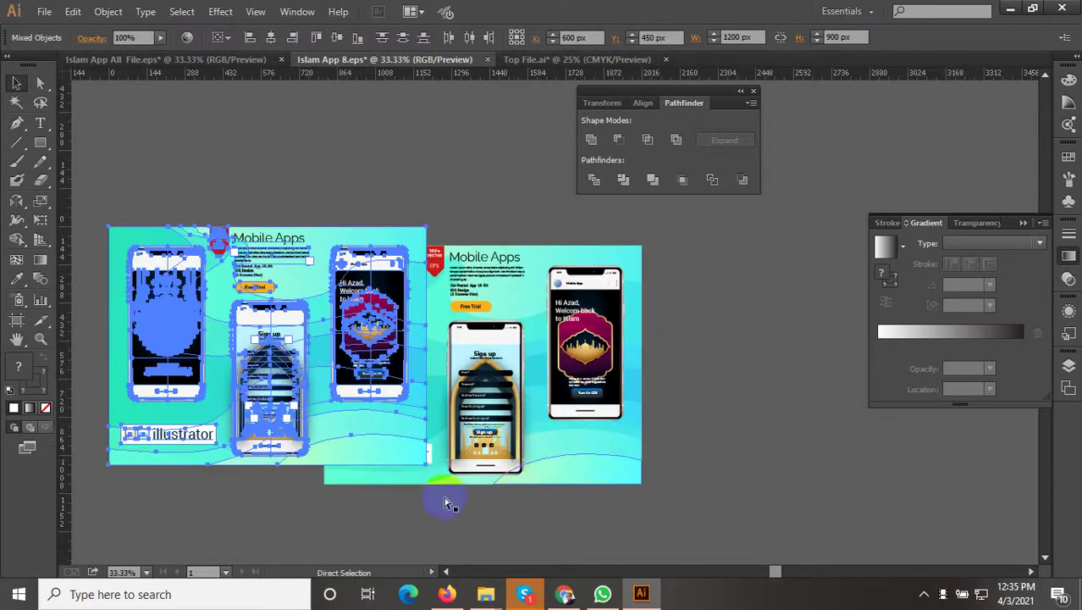
key("ctrl+shift+e")
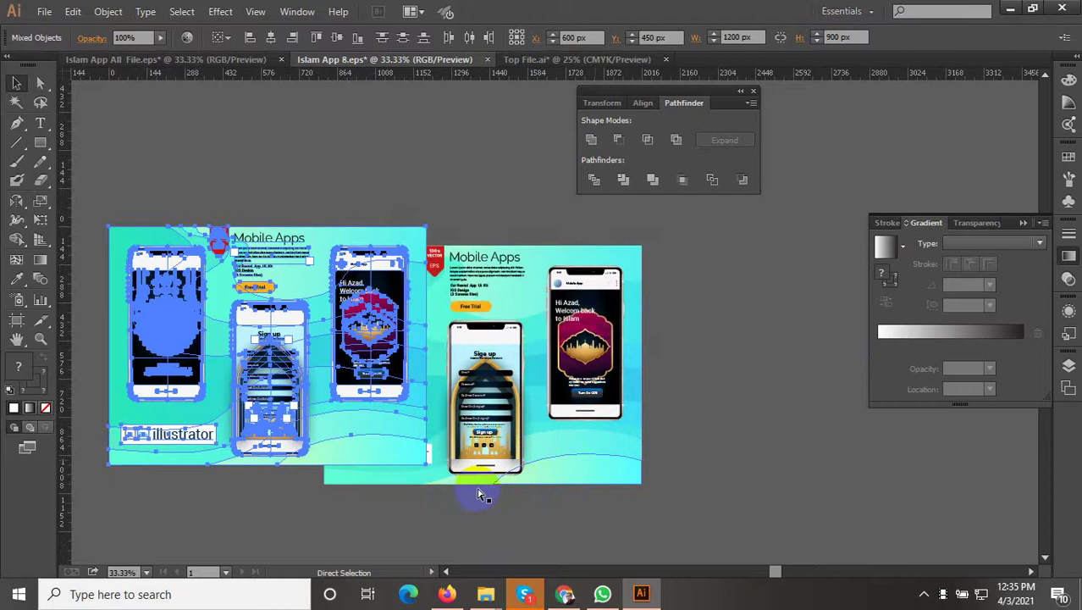
key("ctrl+z")
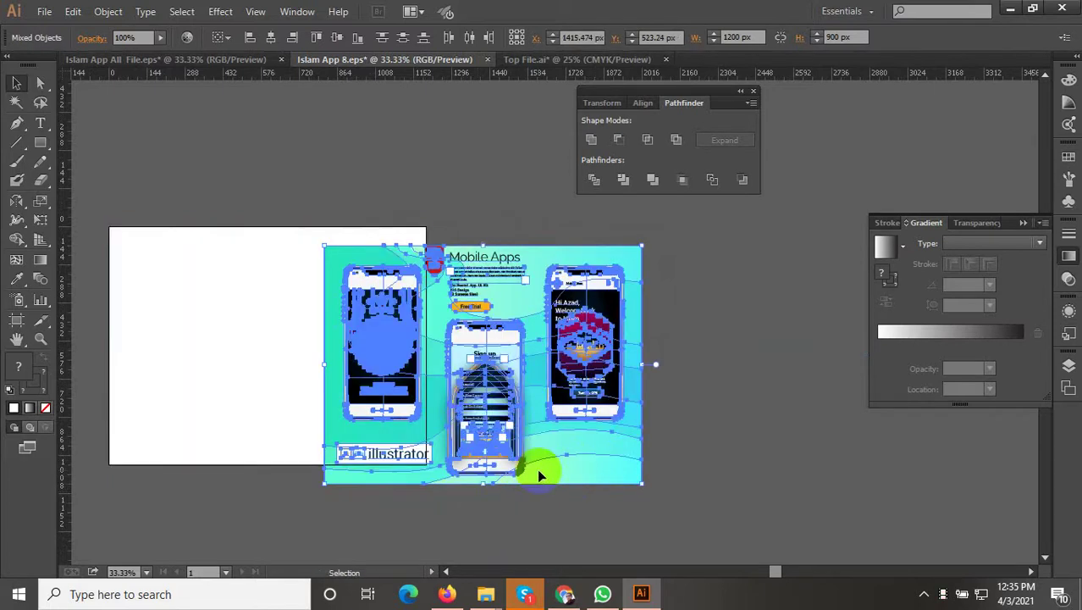
Move the pasted mockup exactly onto the artboard, centered at X 600 px and Y 450 px.
key("space")
left_click_drag(461, 410, 628, 409)
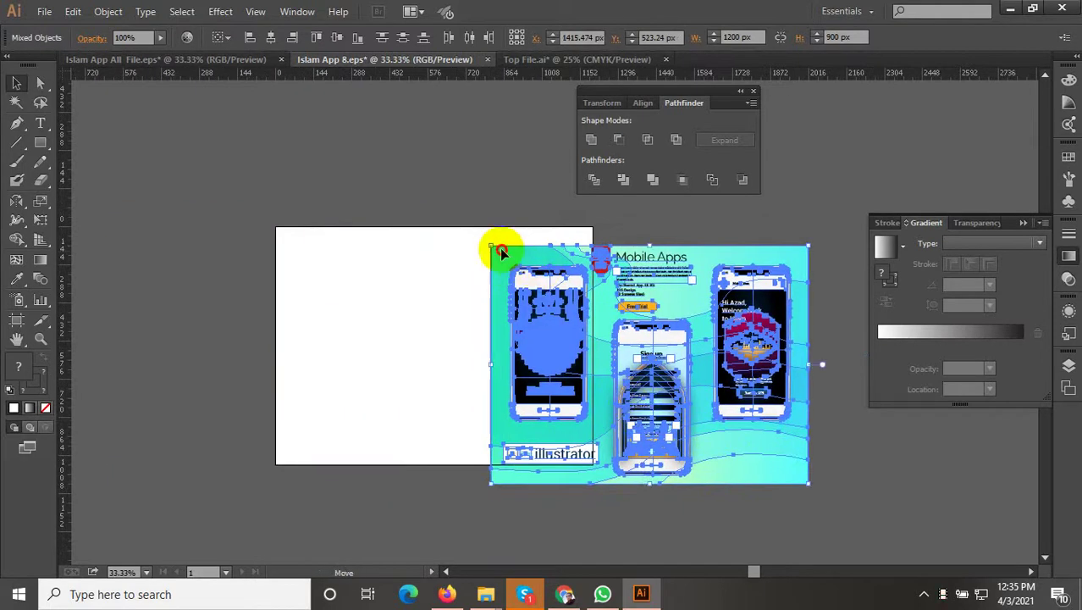
left_click_drag(497, 245, 297, 247)
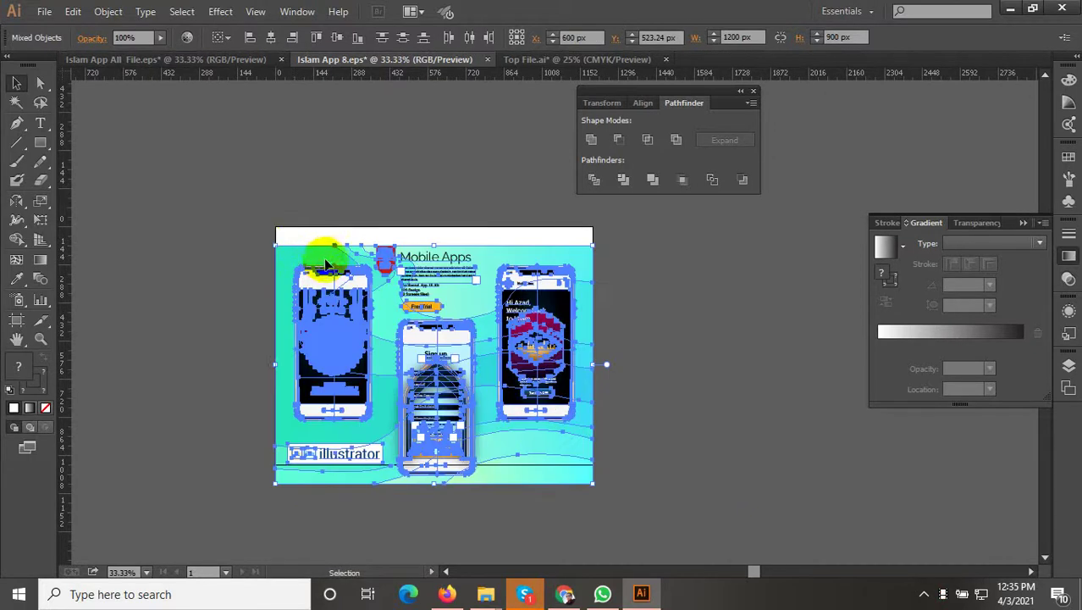
scroll(265, 231, "up", 4)
scroll(344, 202, "up", 3, "alt")
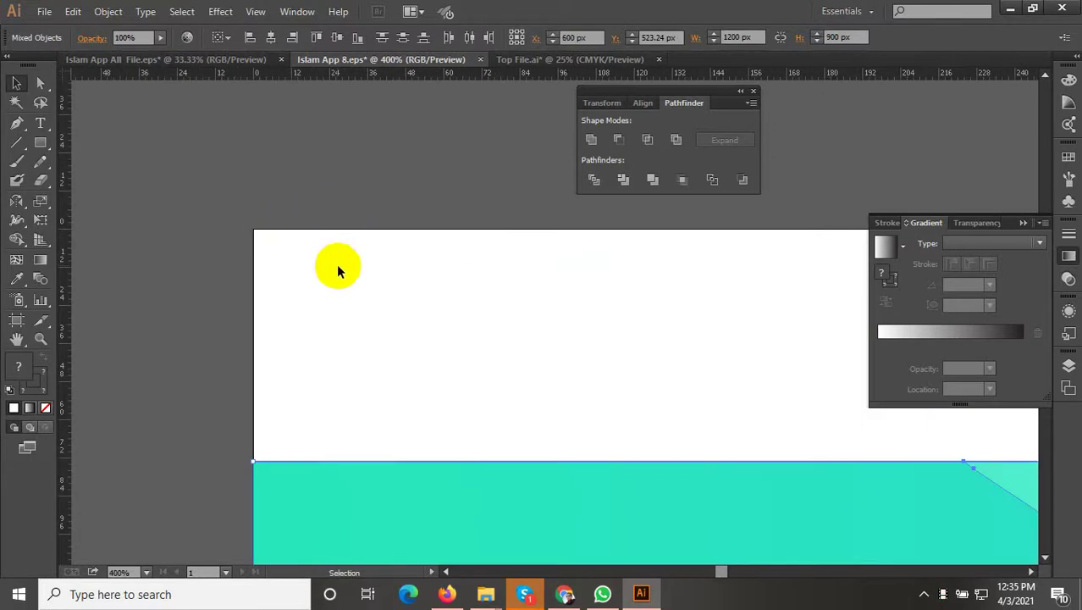
left_click_drag(299, 490, 290, 254)
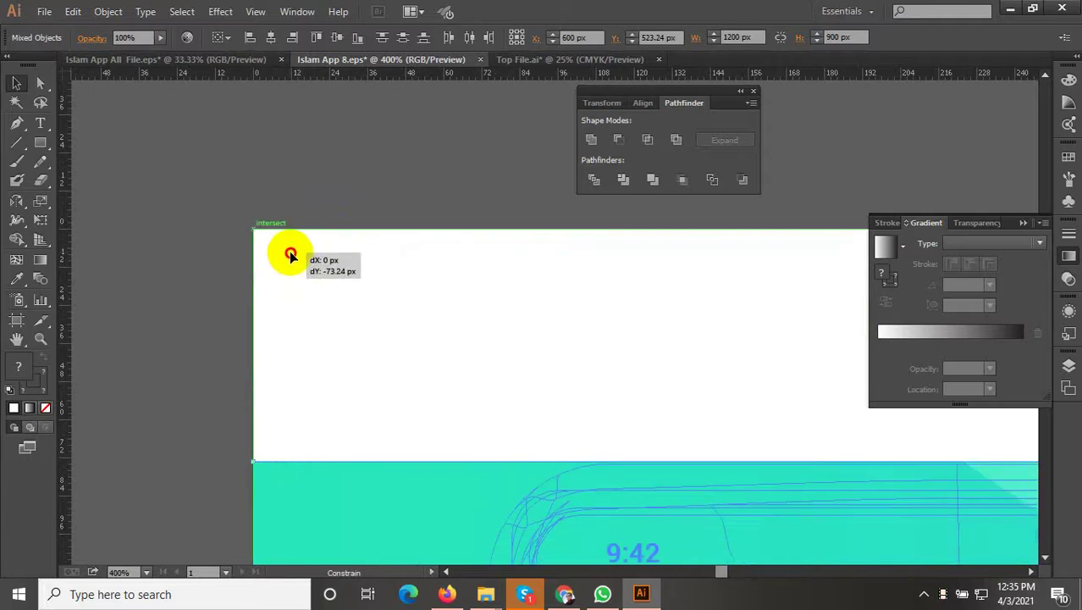
left_click_drag(305, 295, 339, 303)
scroll(339, 301, "down", 8, "alt")
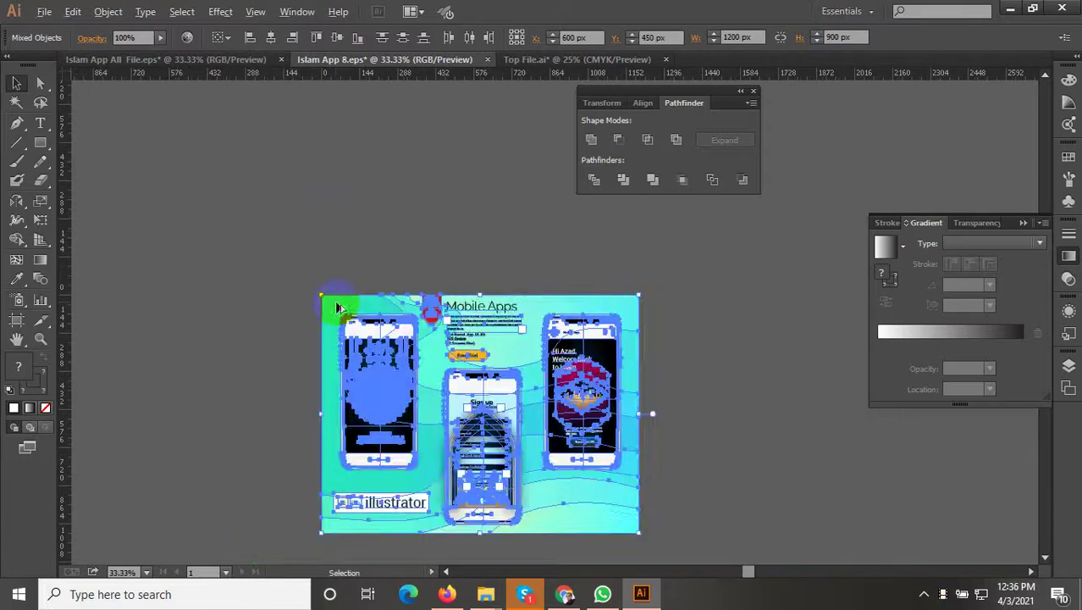
Save the document as a new Illustrator EPS file named Islam App 9 in the ISLAM APP folder.
key("ctrl+shift+s")
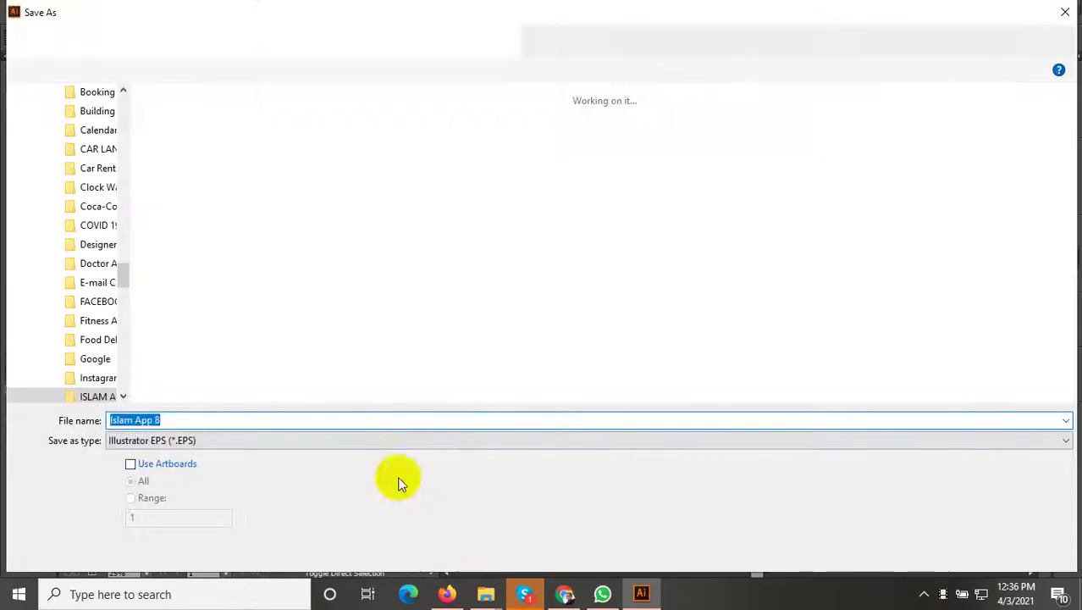
double_click(182, 421)
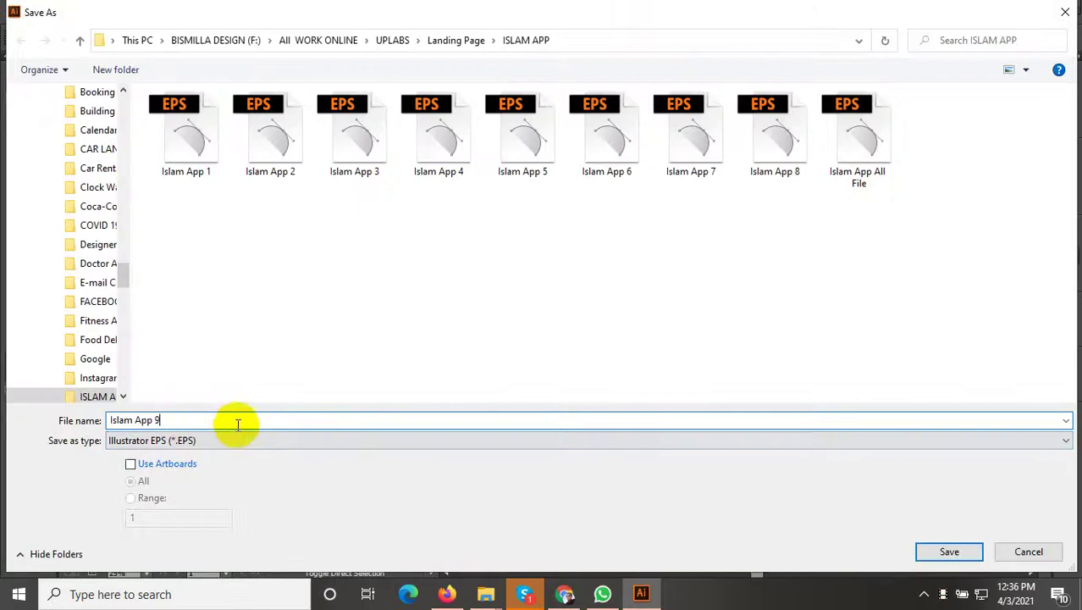
left_click(949, 552)
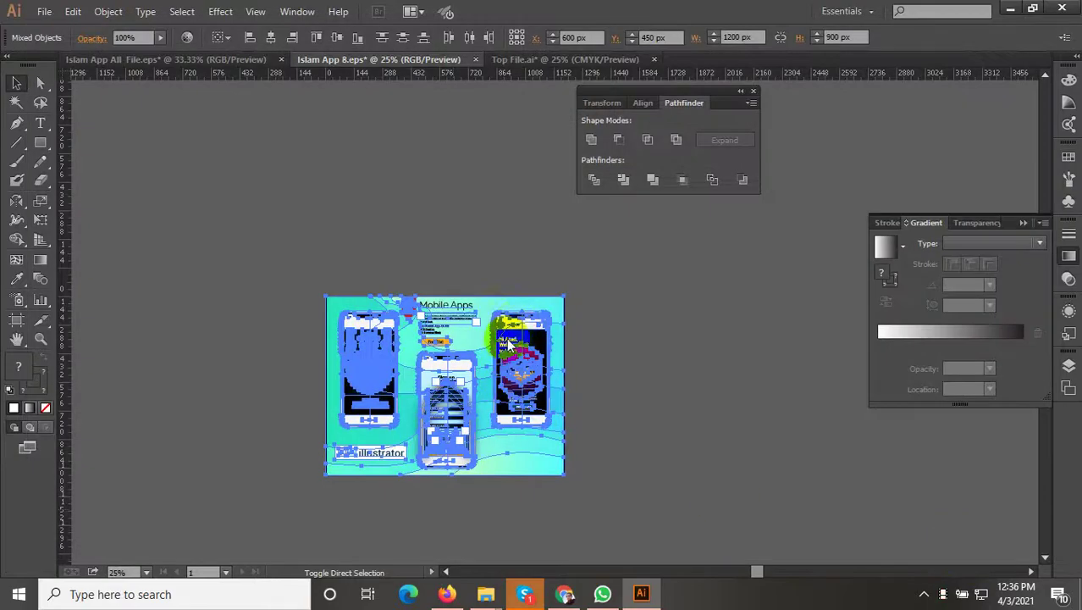
left_click(603, 508)
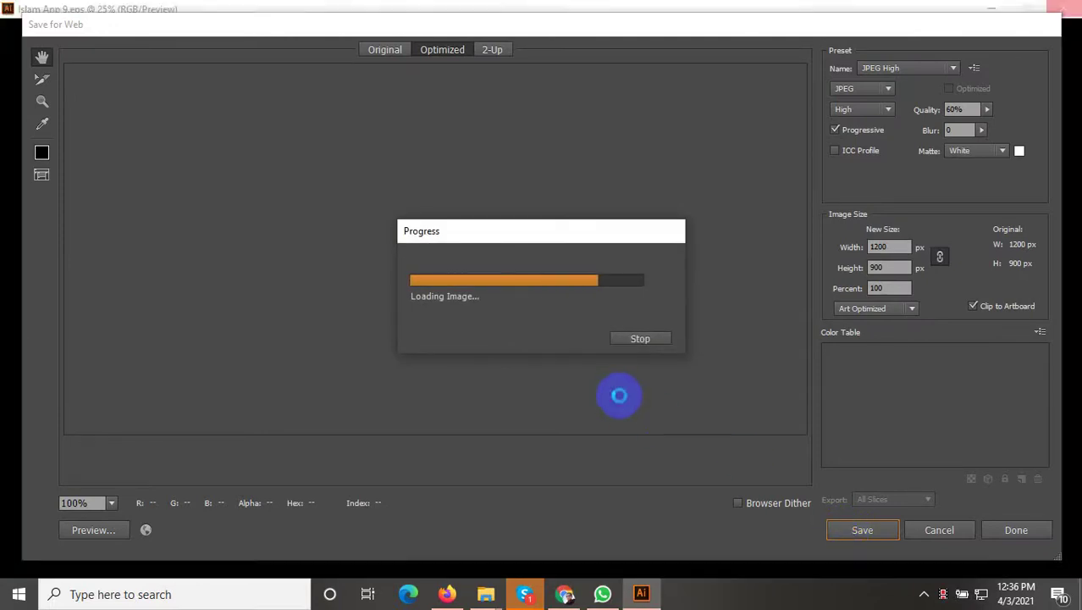
left_click(867, 523)
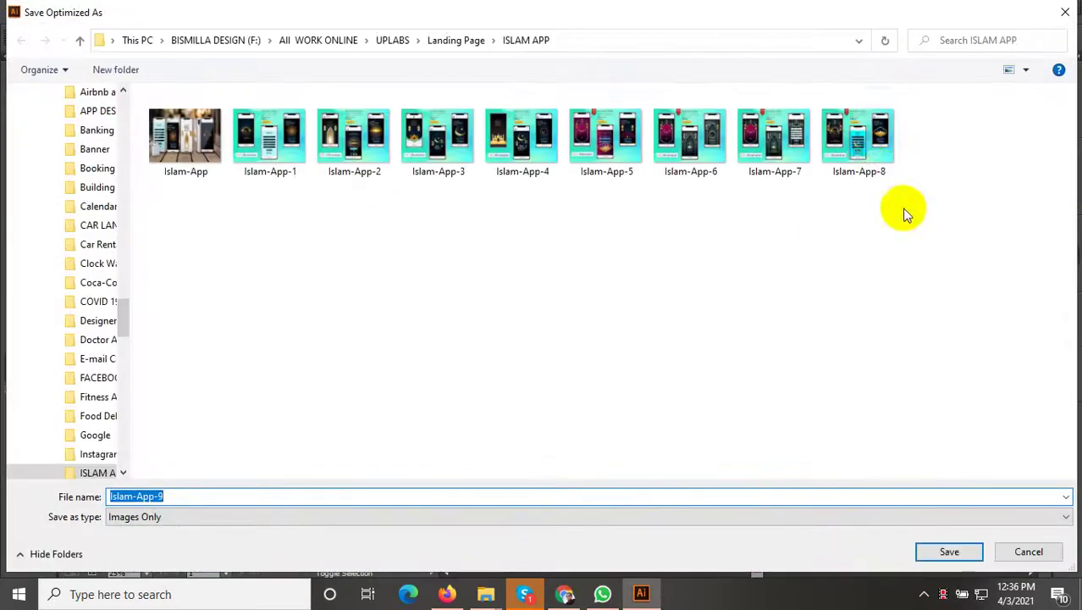
right_click(855, 166)
left_click(190, 493)
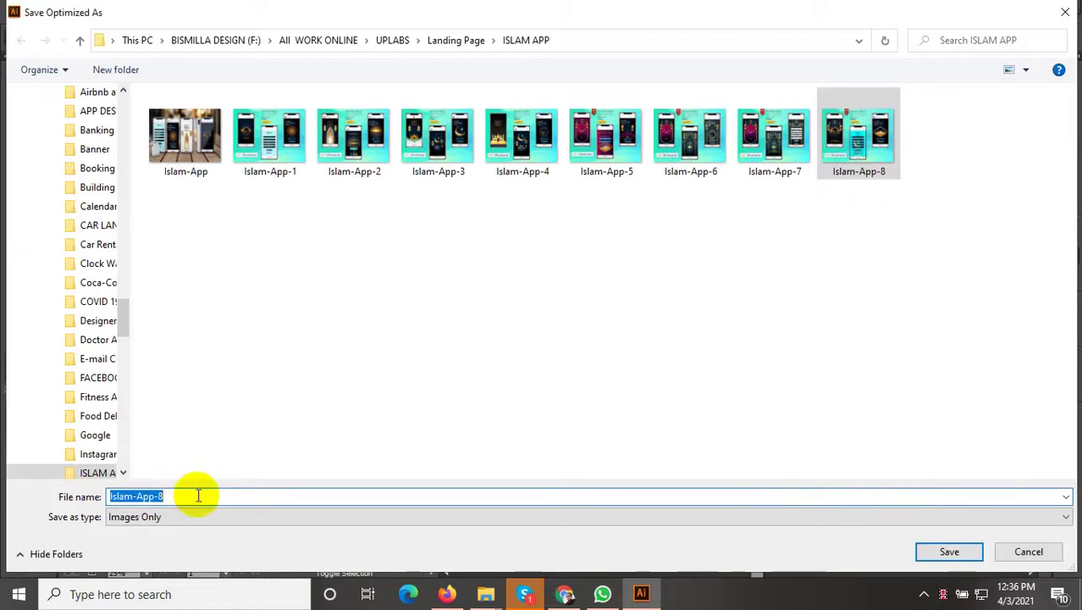
left_click(1032, 553)
left_click(1029, 552)
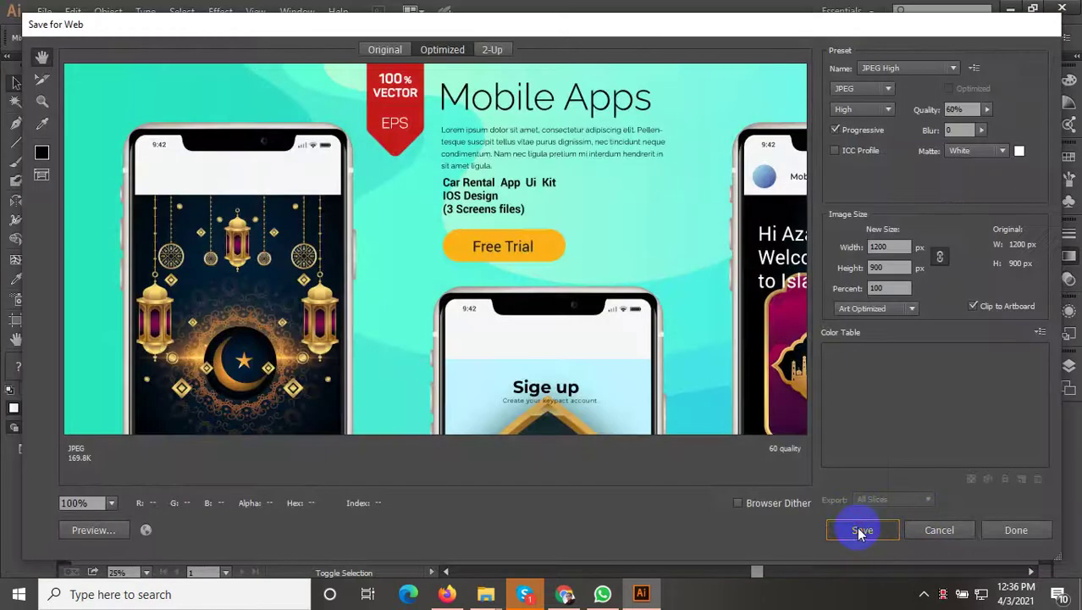
Export the artboard for web as a 1200 x 900 px JPEG High image named Islam-App-9.
left_click(860, 531)
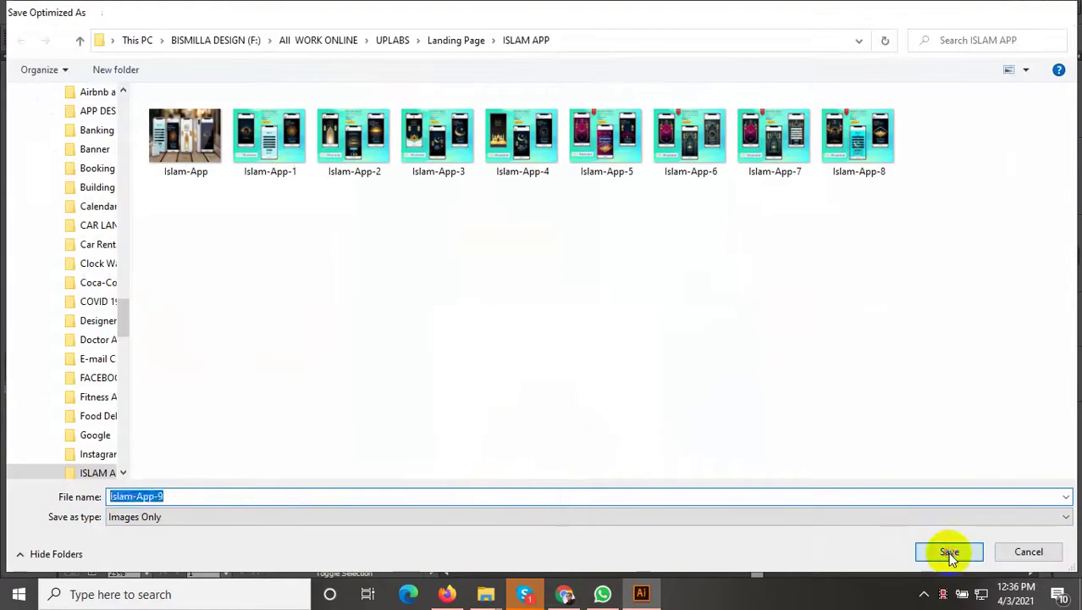
left_click(948, 552)
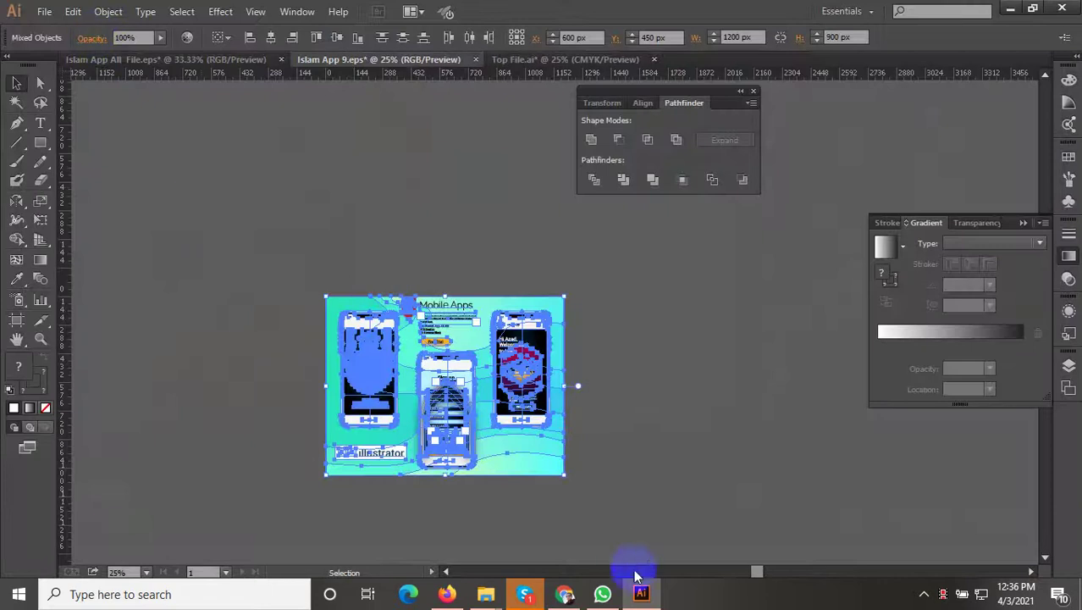
Switch to Chrome and open the design submission page of the KhatmatQuran contest on designcontest.com.
left_click(564, 594)
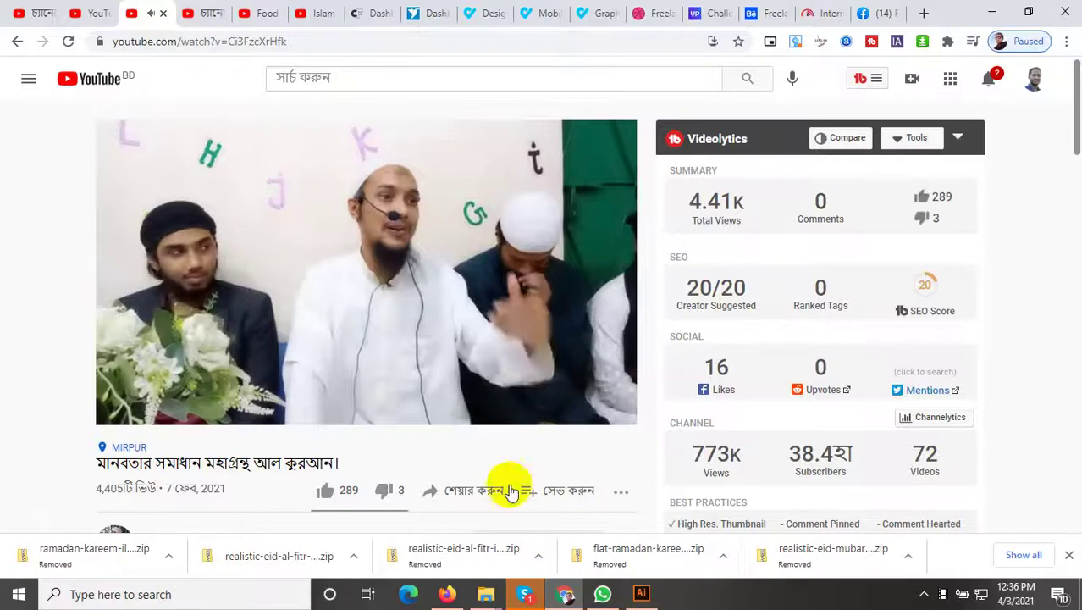
left_click(600, 10)
left_click(527, 10)
left_click(485, 10)
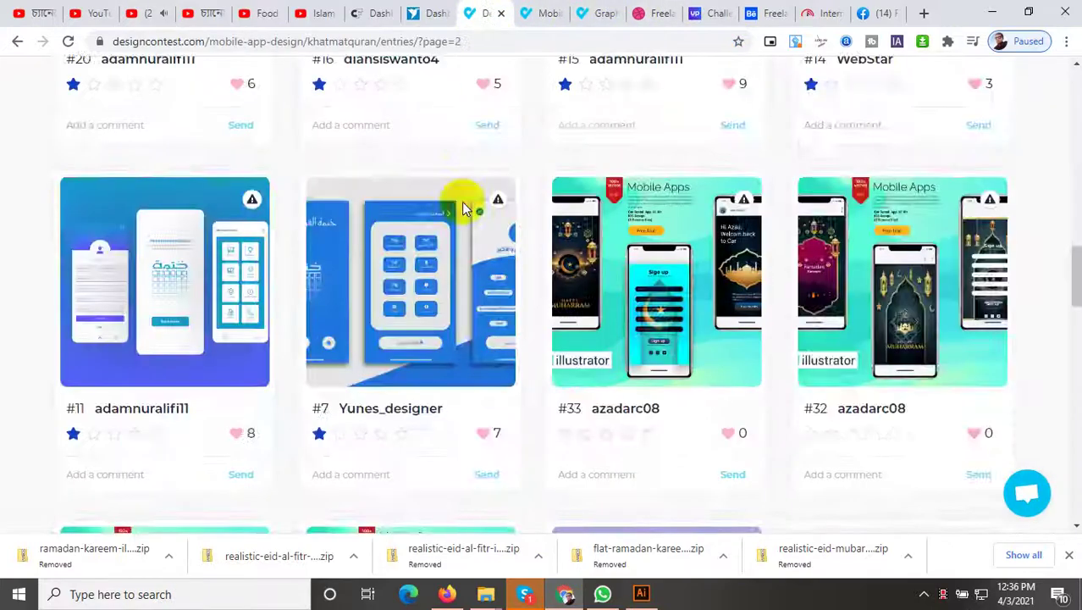
scroll(462, 202, "up", 15)
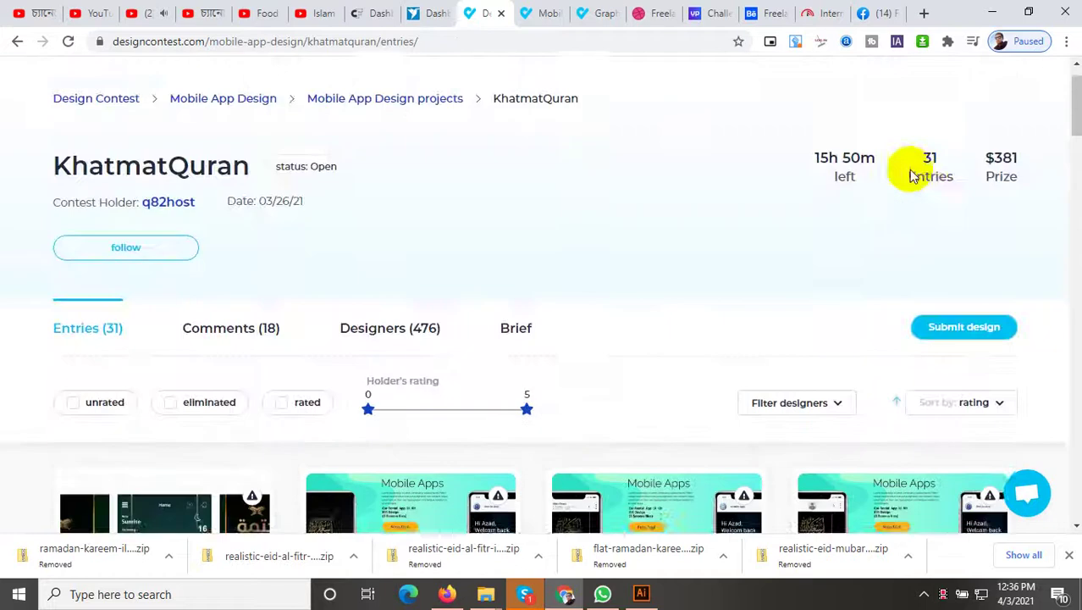
left_click(966, 330)
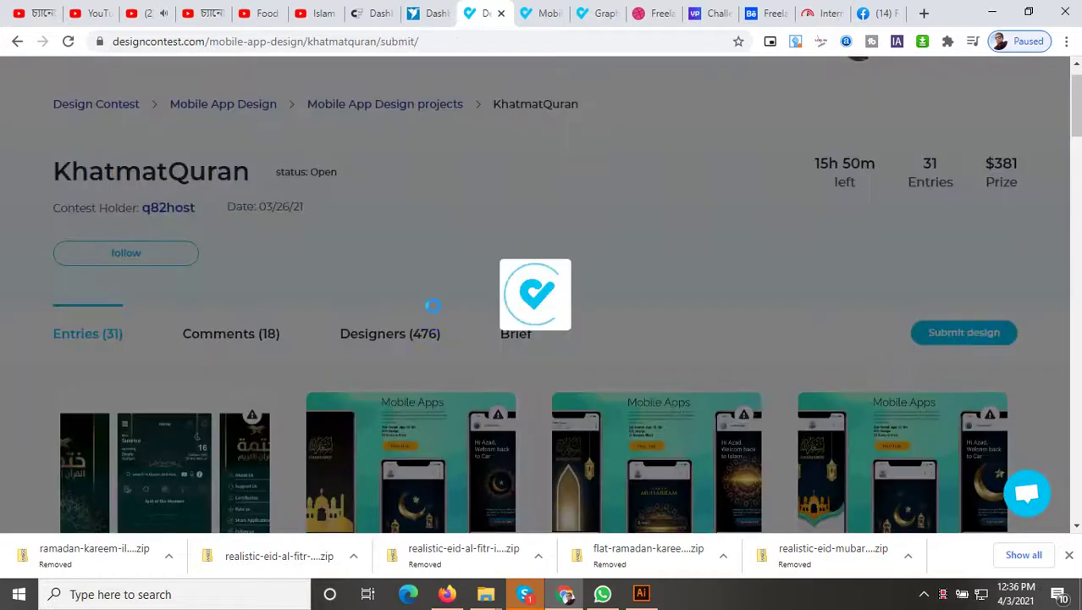
Upload the Islam-App-8 image from the ISLAM APP folder as the contest entry.
scroll(478, 356, "down", 2)
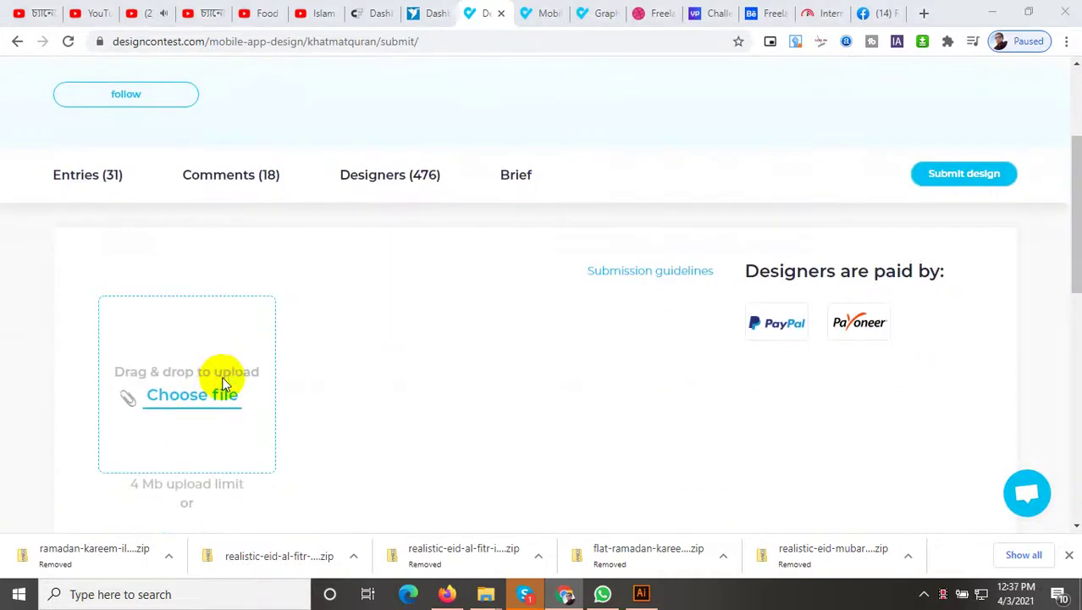
left_click(222, 381)
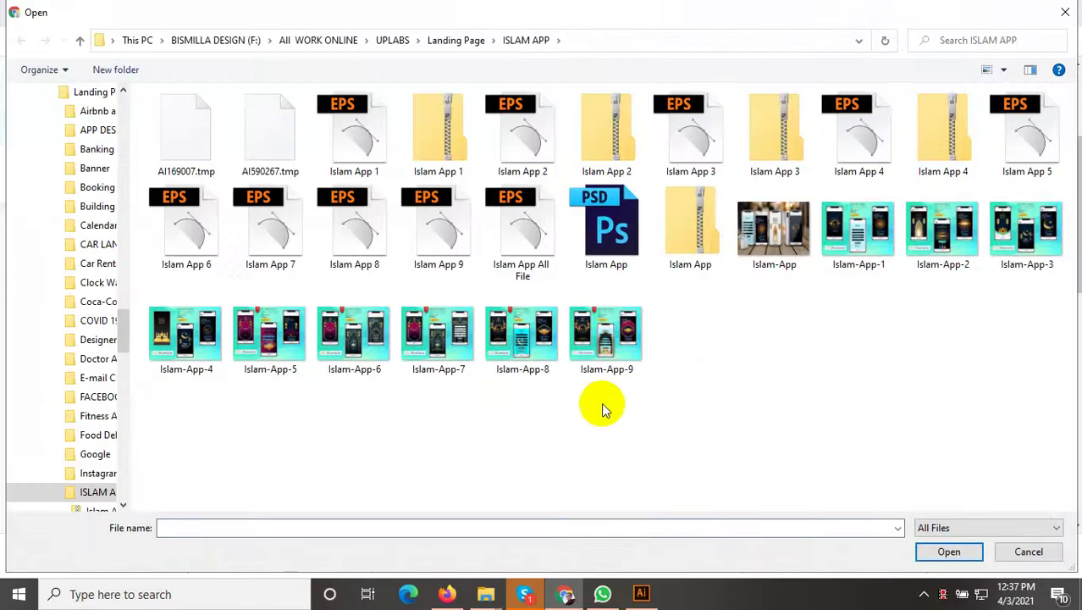
double_click(525, 326)
scroll(178, 347, "down", 4)
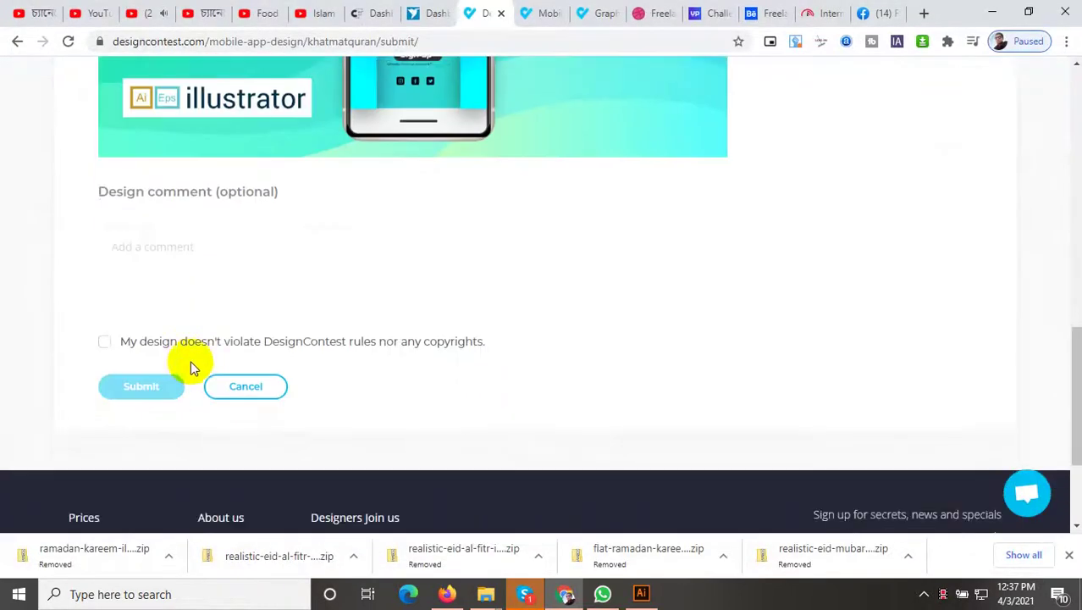
Declare that the uploaded design doesn't violate contest rules or copyrights and submit the entry.
left_click(140, 341)
left_click(144, 385)
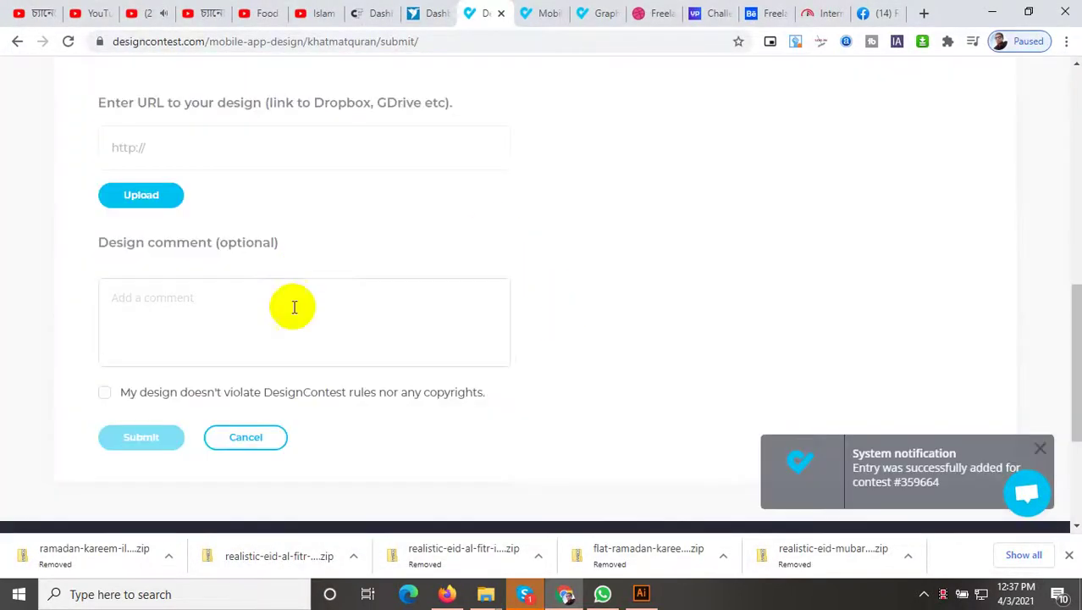
Upload the Islam-App-9 image as another contest entry, accept the rules and copyright declaration, and submit it.
scroll(161, 216, "up", 3)
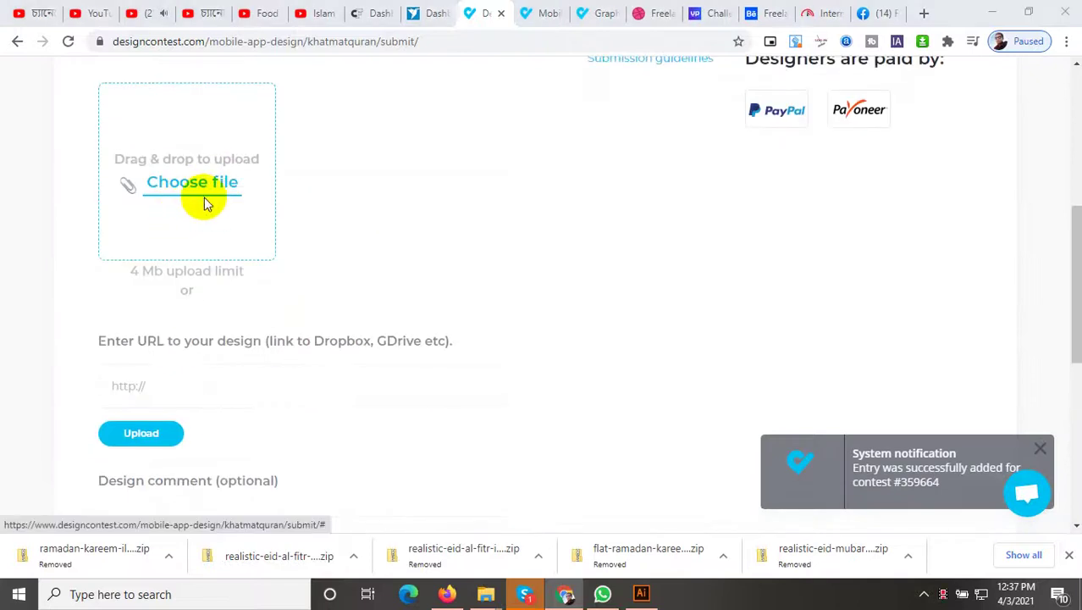
left_click(204, 197)
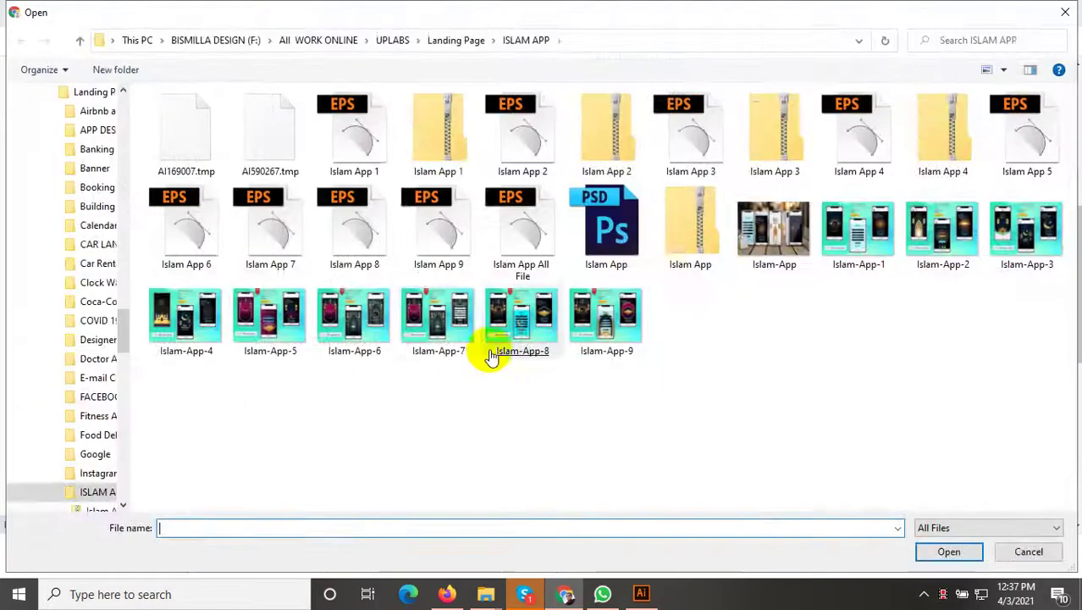
double_click(599, 335)
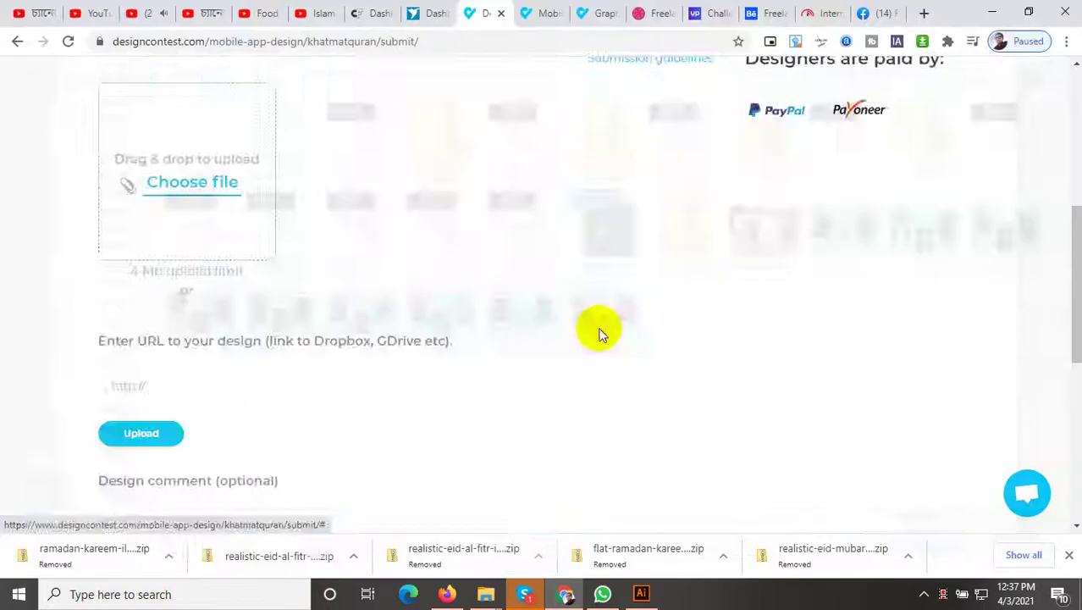
scroll(139, 361, "down", 5)
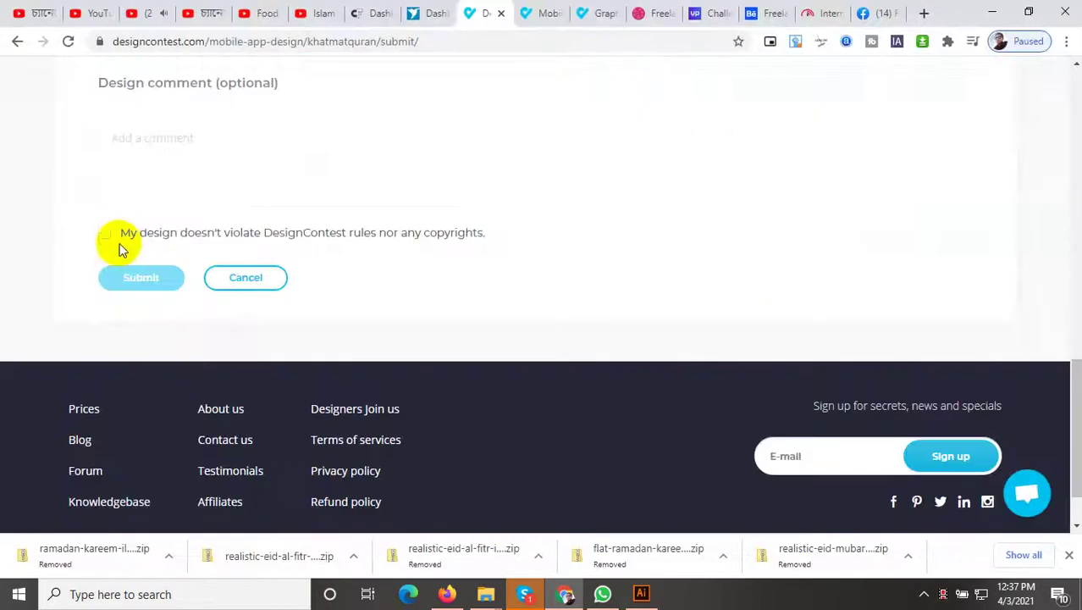
left_click(105, 233)
left_click(139, 277)
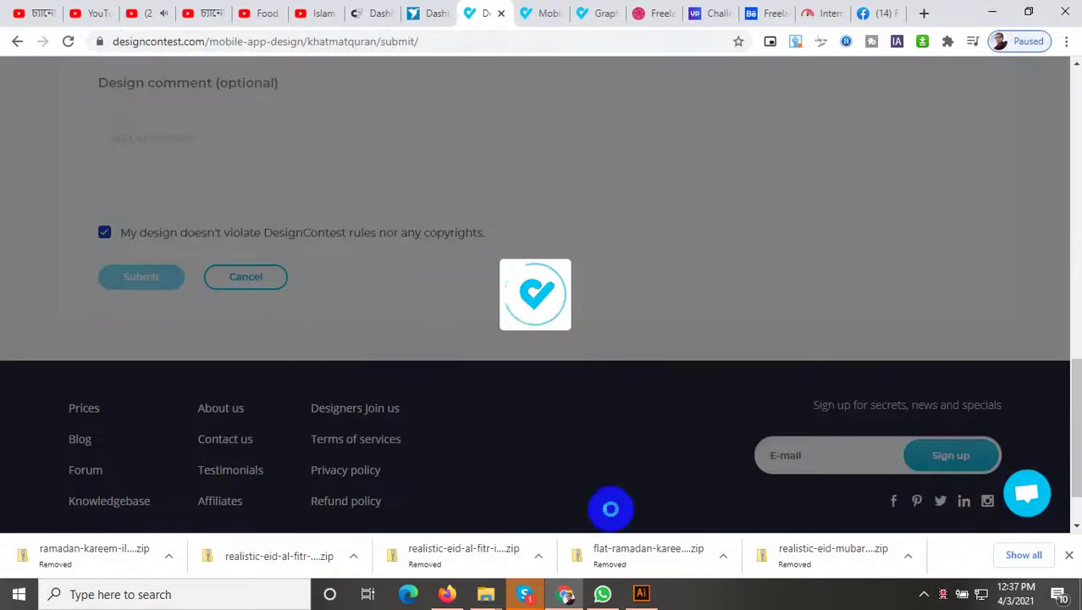
Switch back to Illustrator with the Islam App 9 document.
left_click(642, 595)
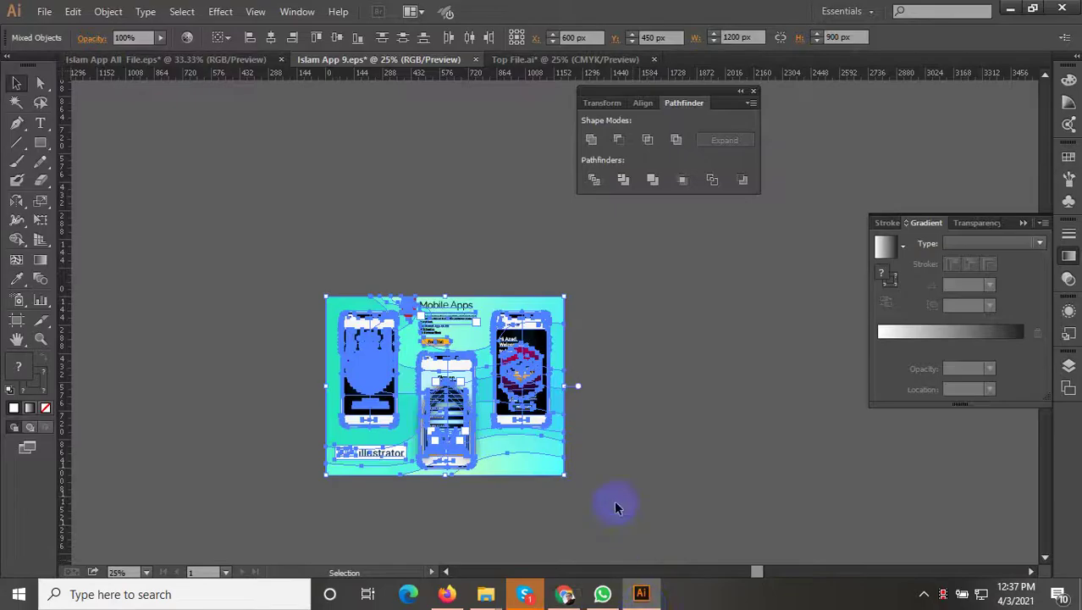